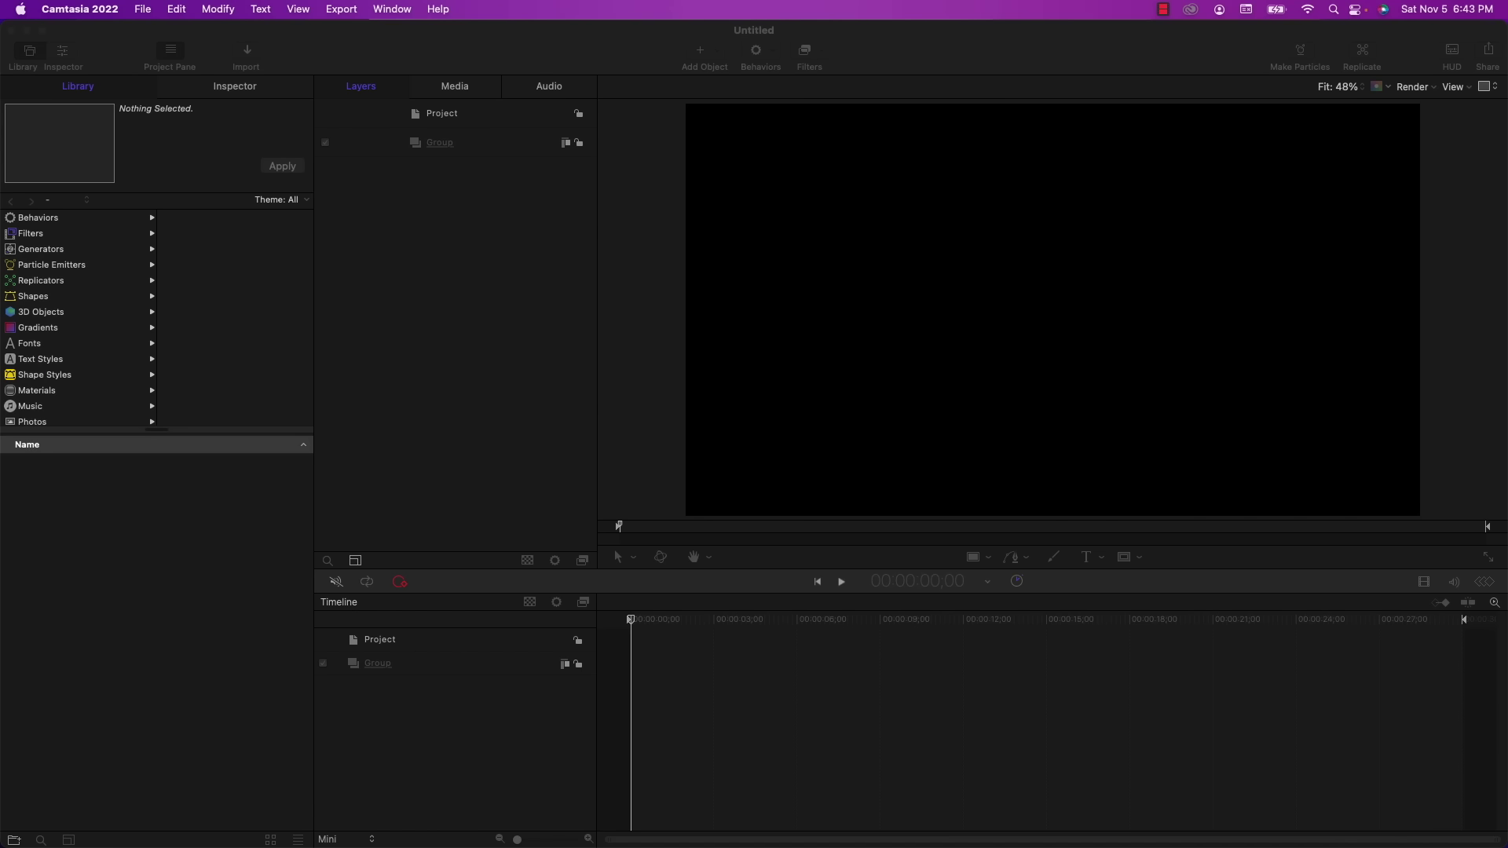
Draw a five-point wavy Bezier curve from the lower left up to the canvas's right edge.
{"action": "left_click", "coordinate": [1502, 309]}
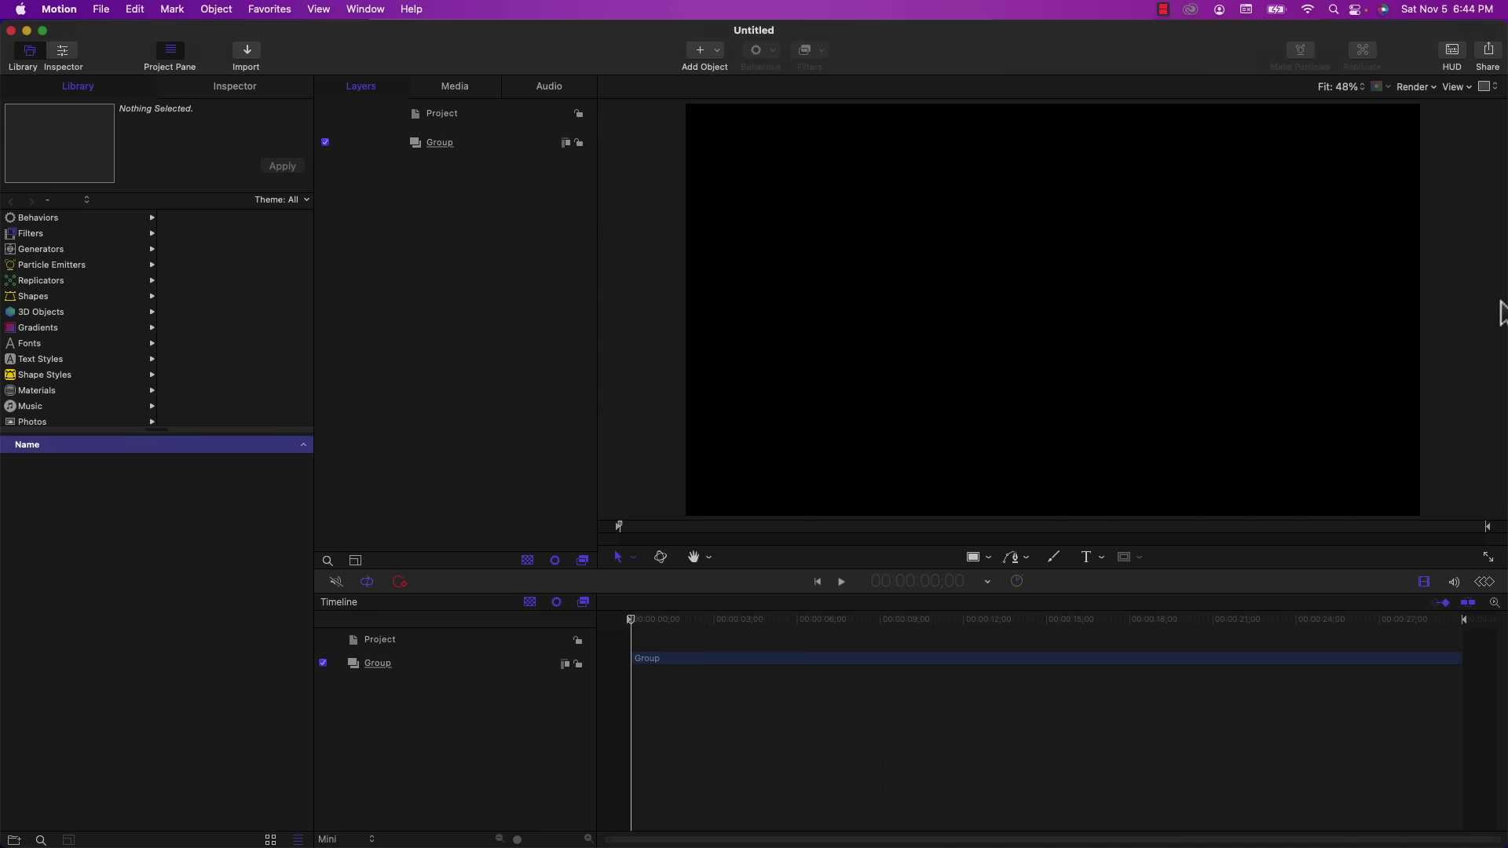
{"action": "left_click", "coordinate": [1015, 557]}
{"action": "left_click", "coordinate": [655, 323]}
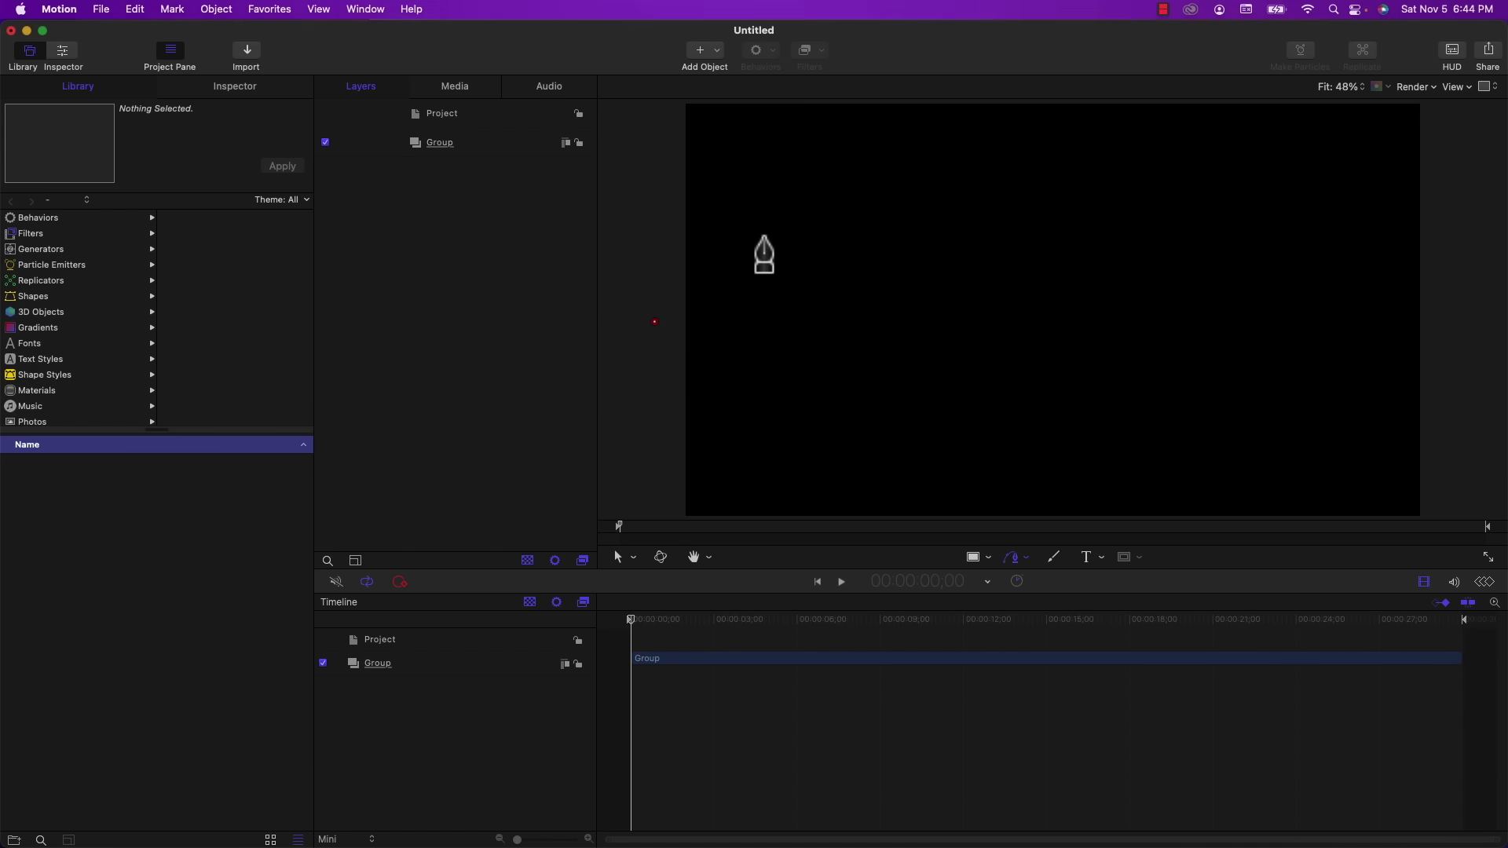
{"action": "left_click_drag", "start_coordinate": [774, 232], "coordinate": [842, 209]}
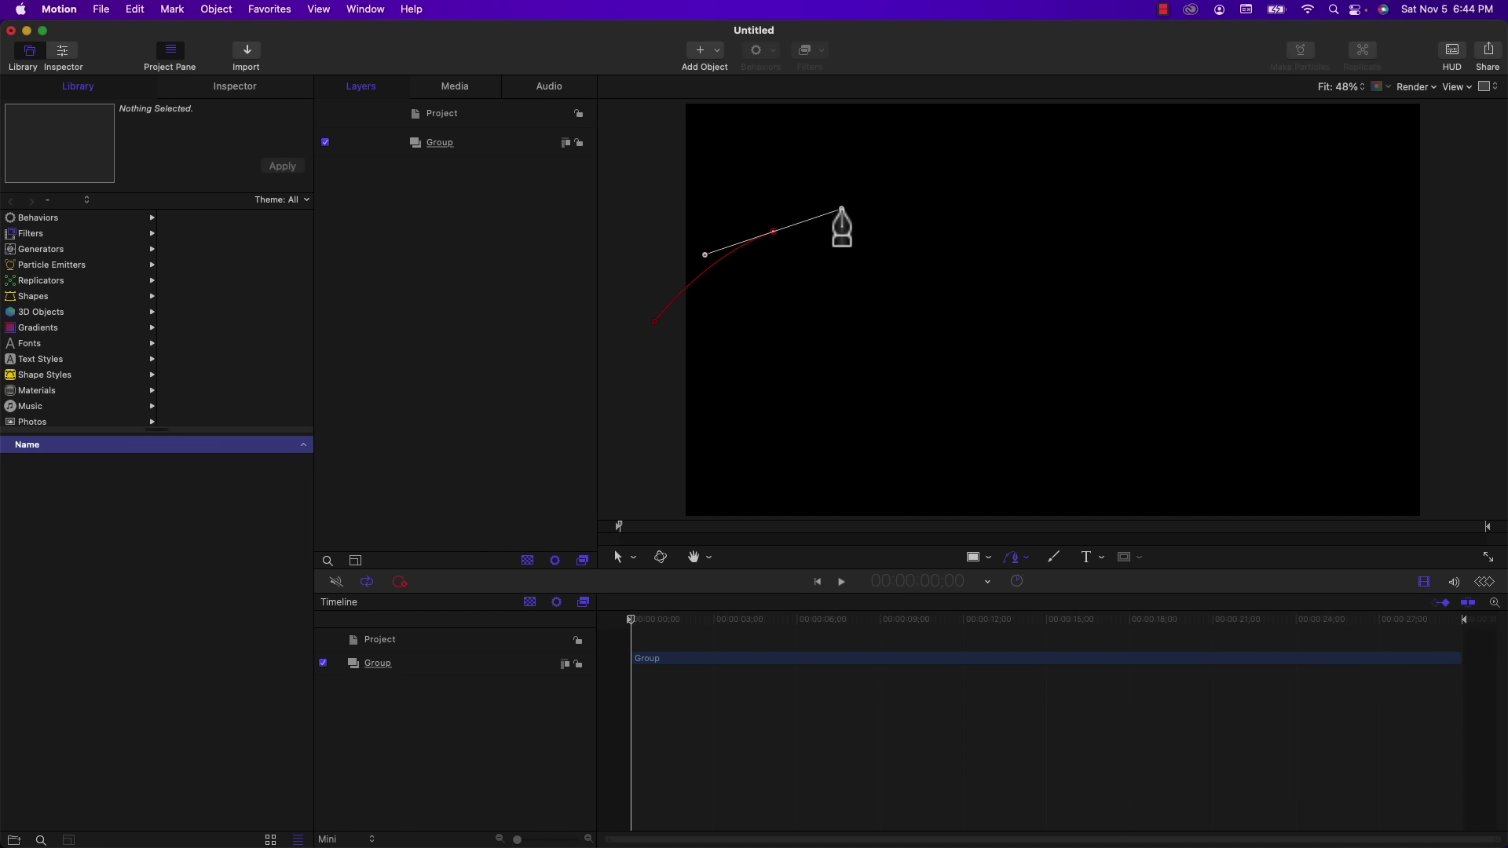
{"action": "left_click_drag", "start_coordinate": [997, 252], "coordinate": [1069, 230]}
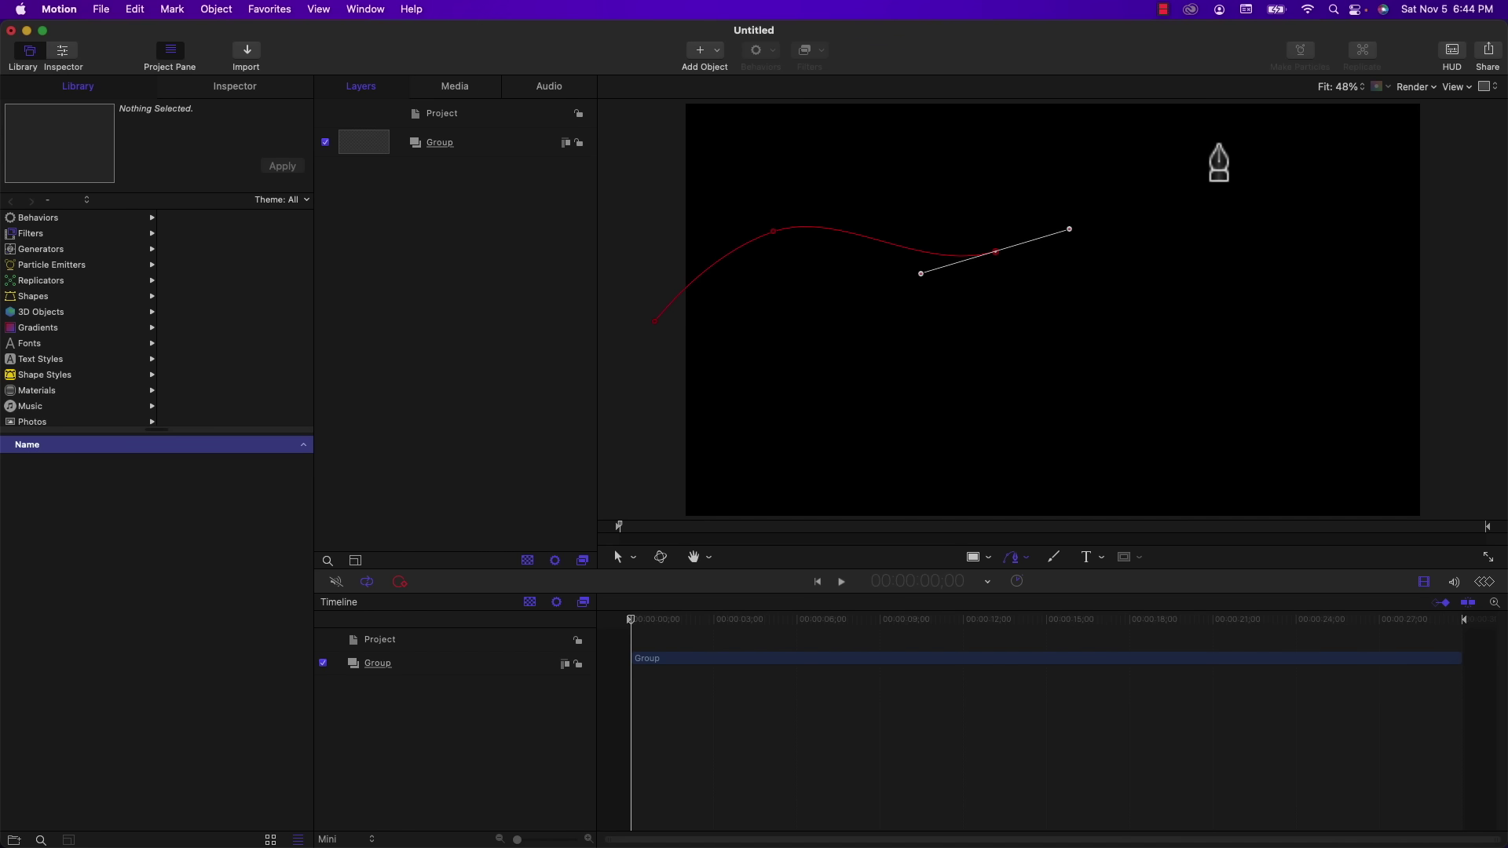
{"action": "left_click_drag", "start_coordinate": [1219, 144], "coordinate": [1288, 118]}
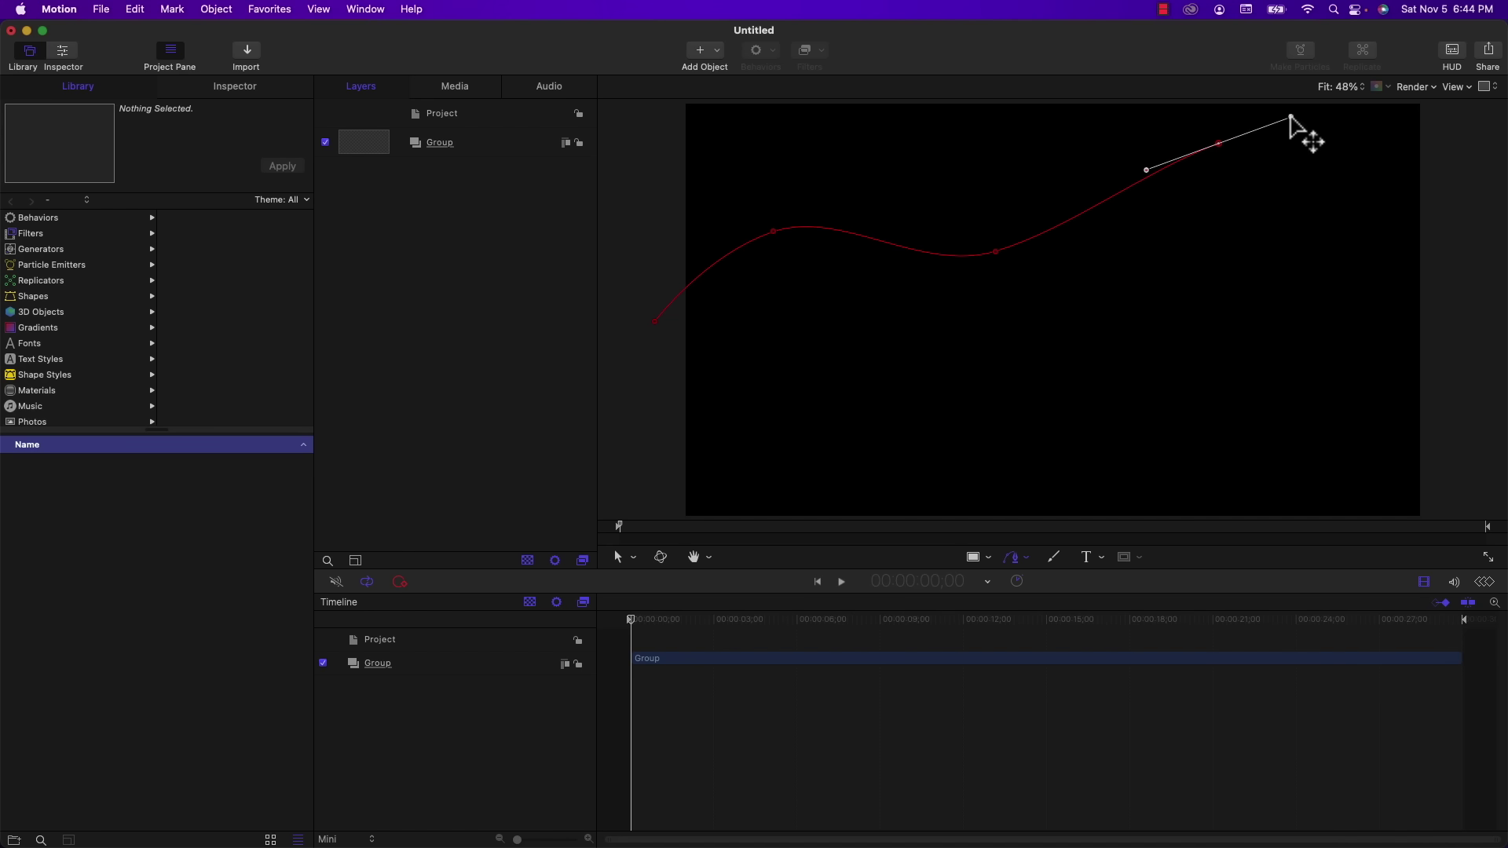
{"action": "left_click", "coordinate": [1469, 152]}
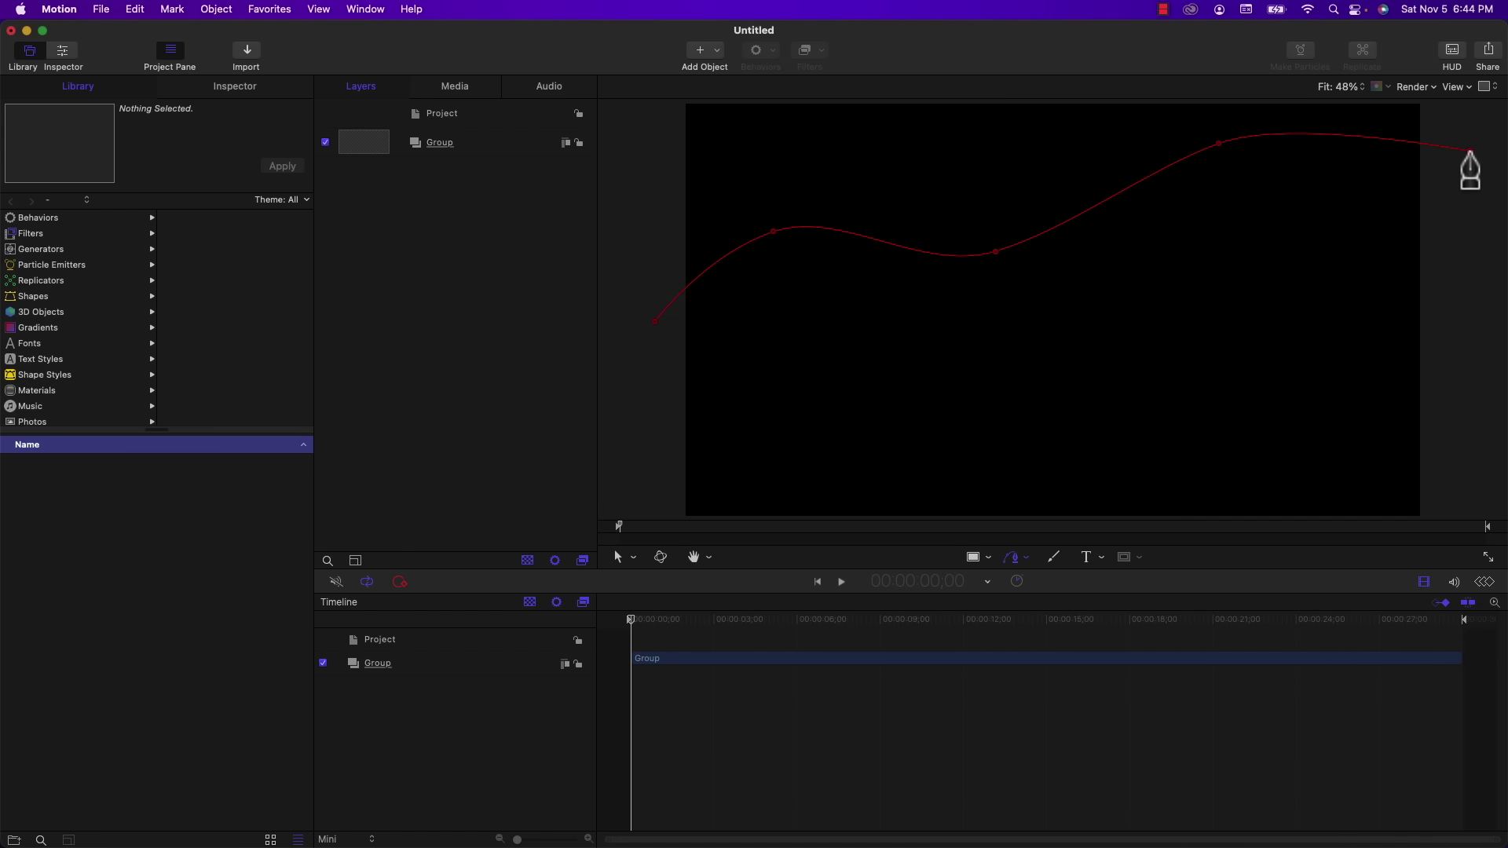
{"action": "left_click", "coordinate": [619, 556]}
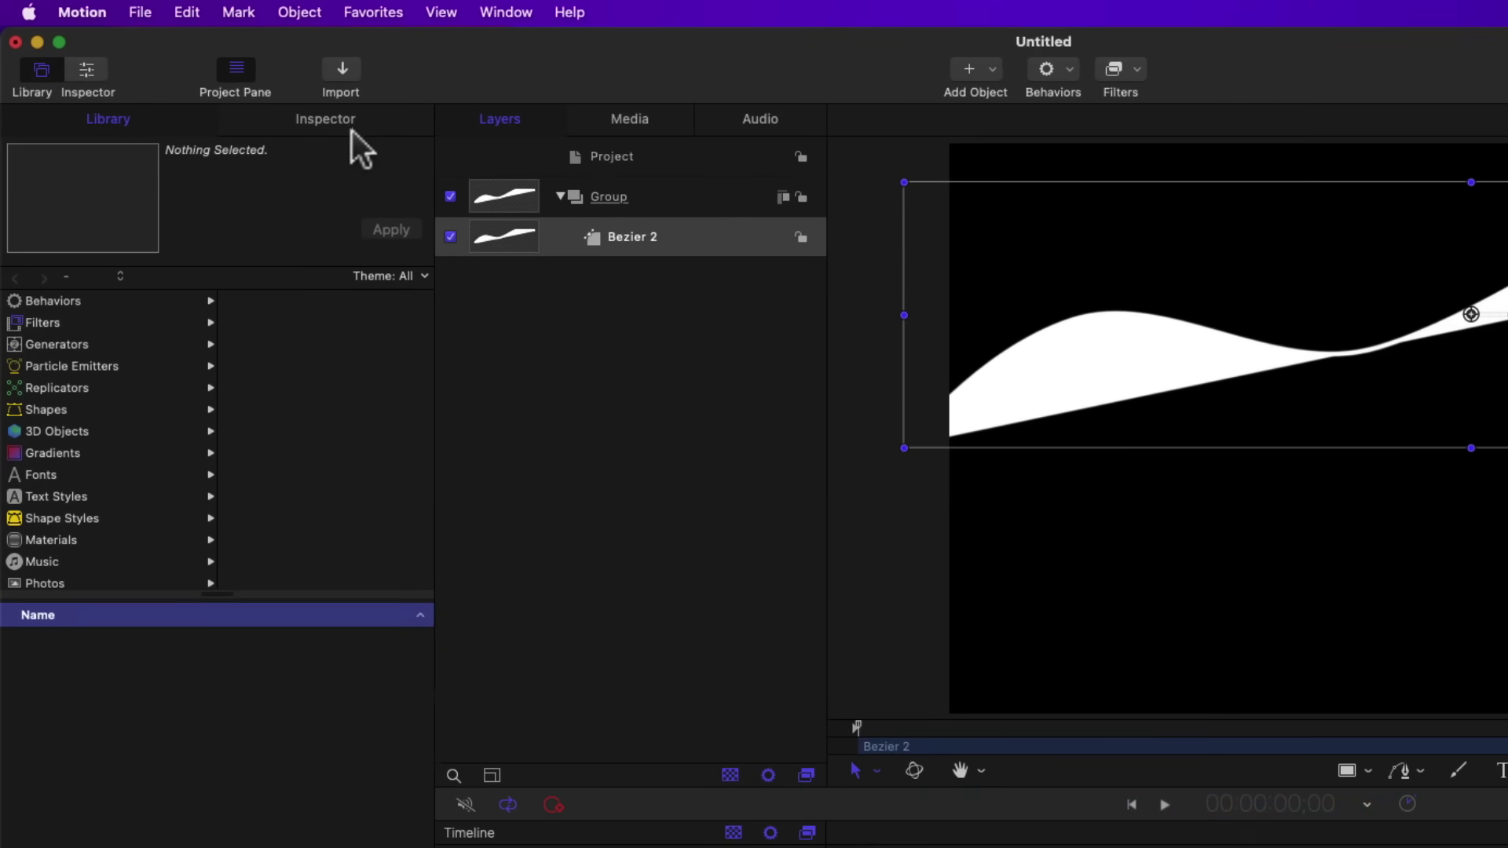
Turn off Bezier 2's fill, make its outline bright green, and set the brush type to Airbrush.
{"action": "left_click", "coordinate": [351, 132]}
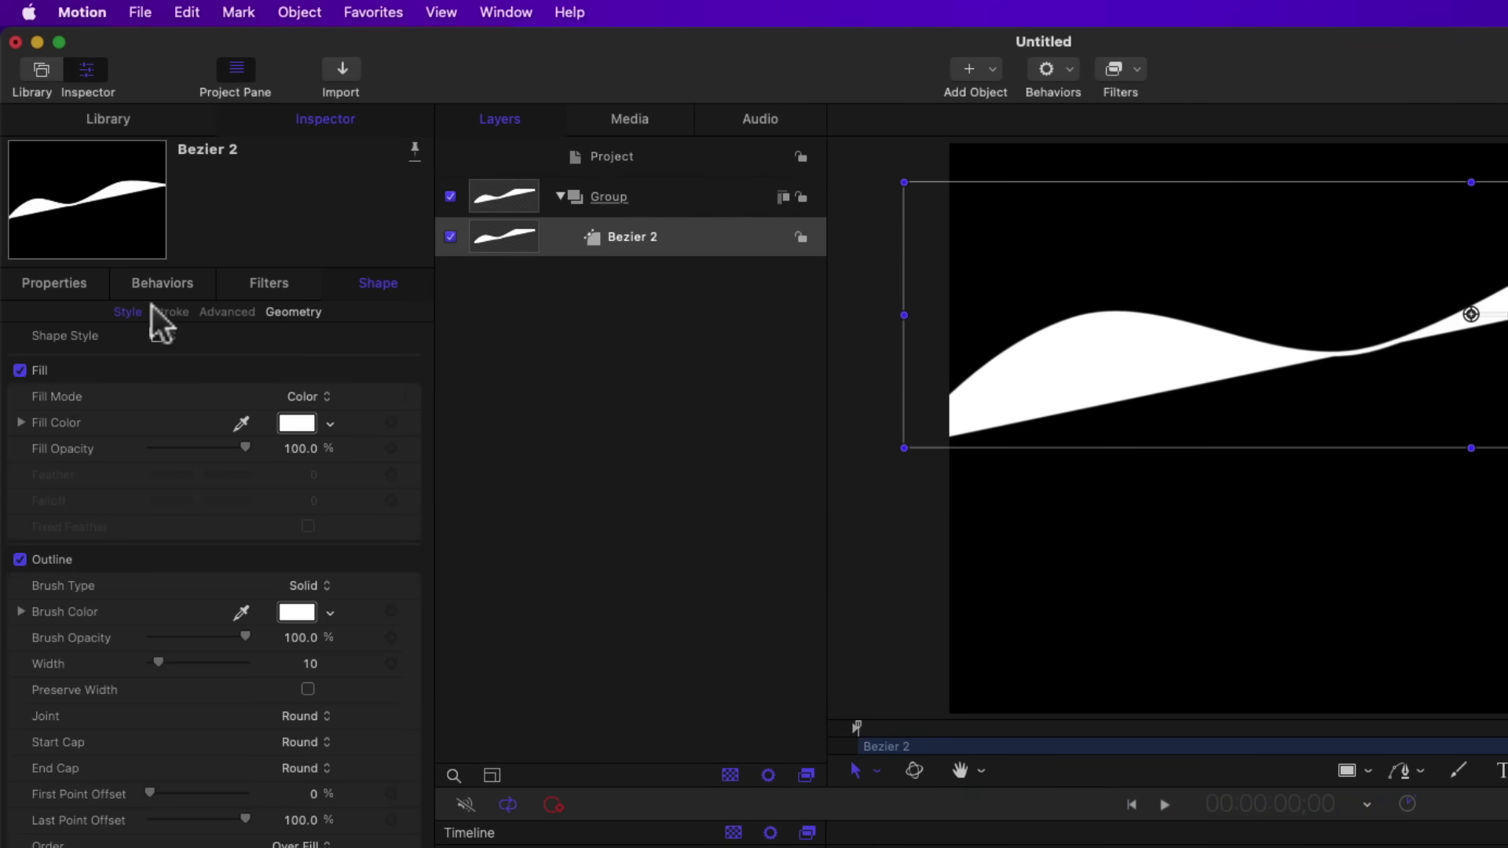
{"action": "left_click", "coordinate": [20, 370]}
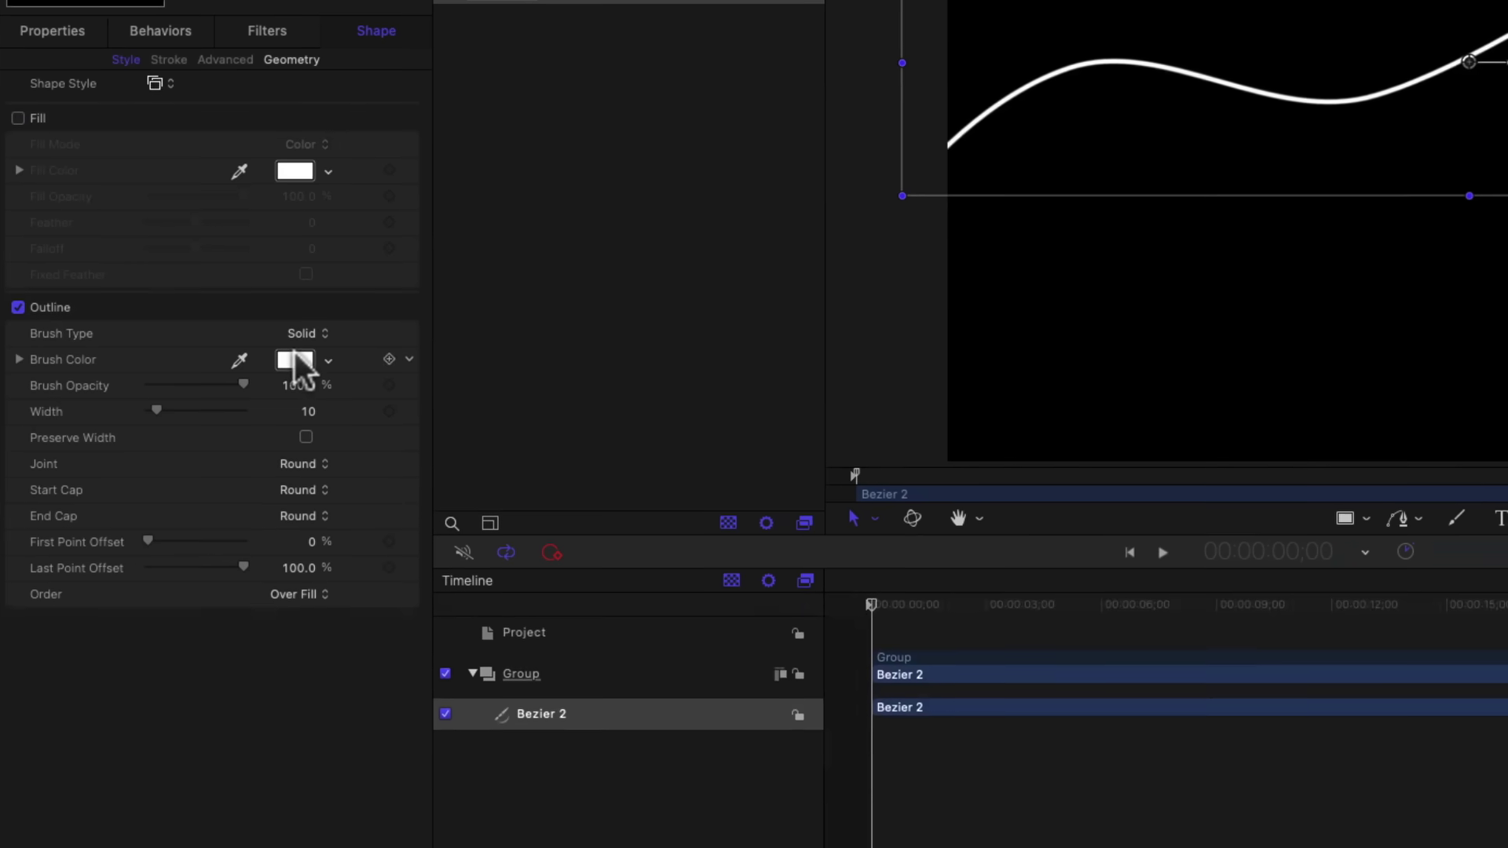
{"action": "left_click", "coordinate": [295, 360]}
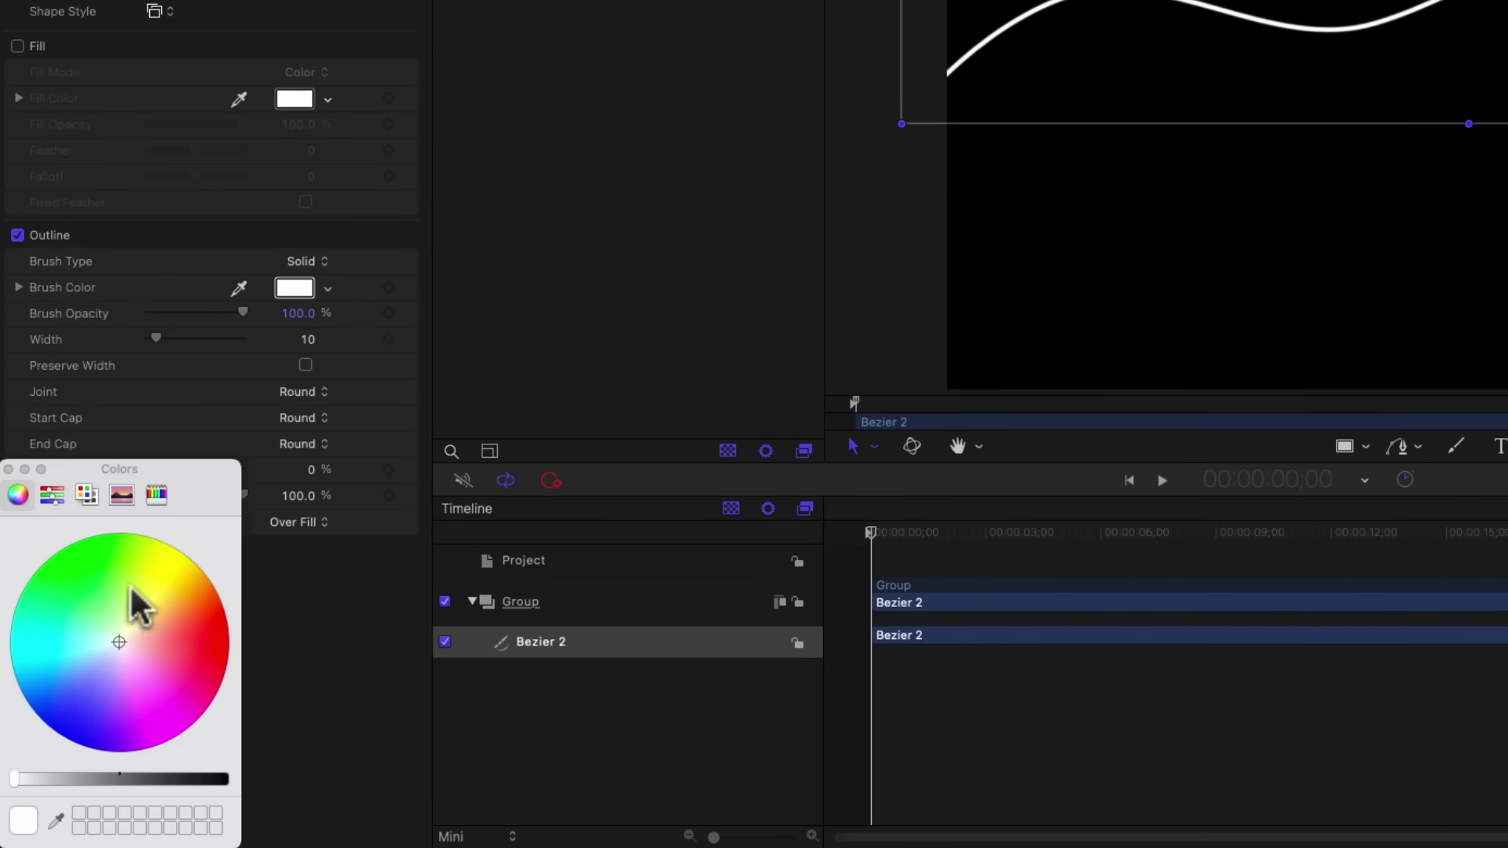
{"action": "left_click_drag", "start_coordinate": [118, 632], "coordinate": [67, 572]}
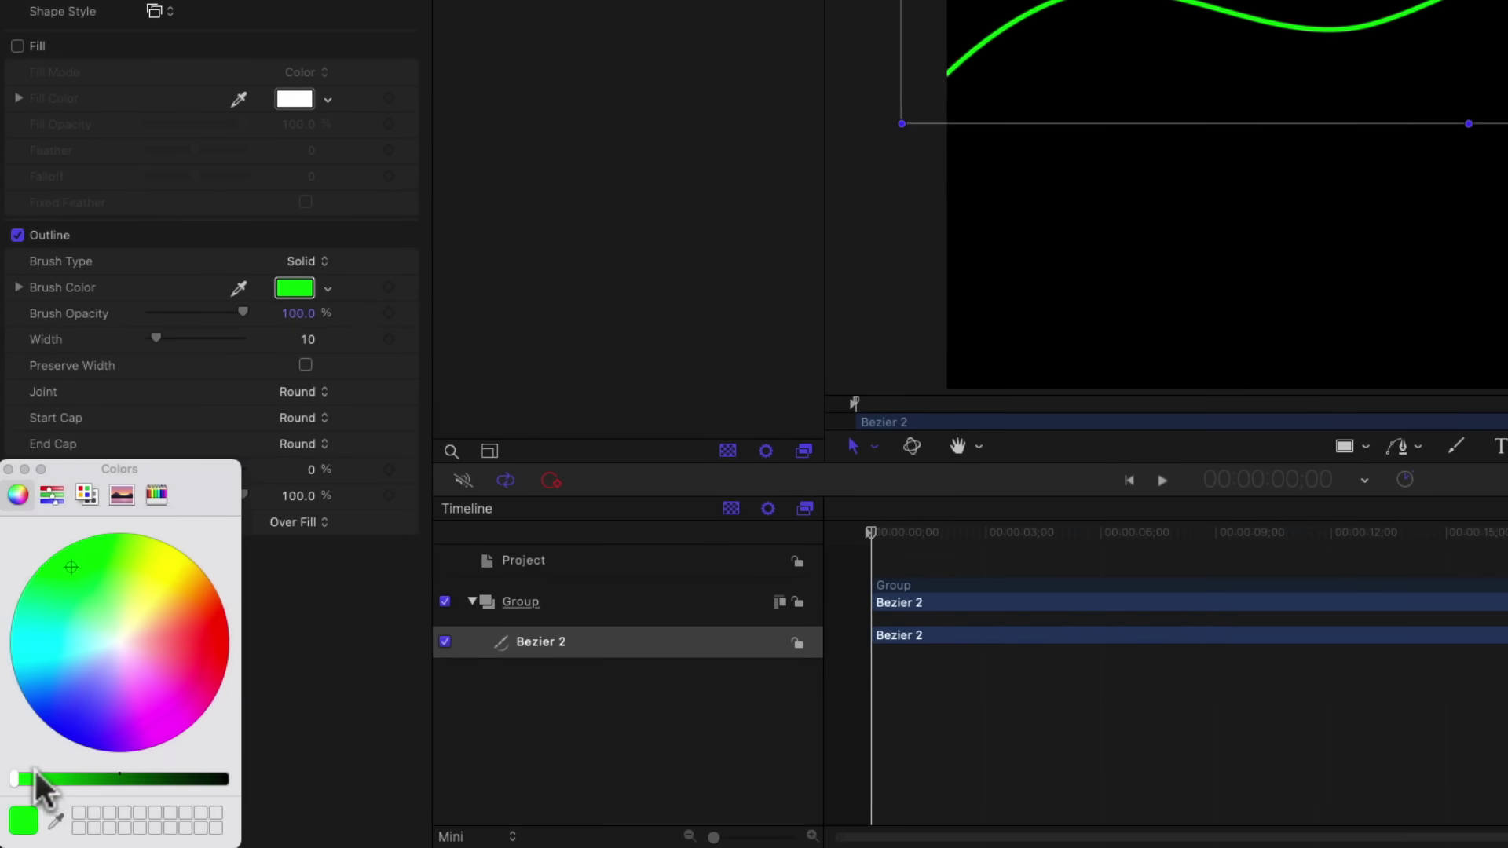
{"action": "left_click_drag", "start_coordinate": [18, 781], "coordinate": [30, 781]}
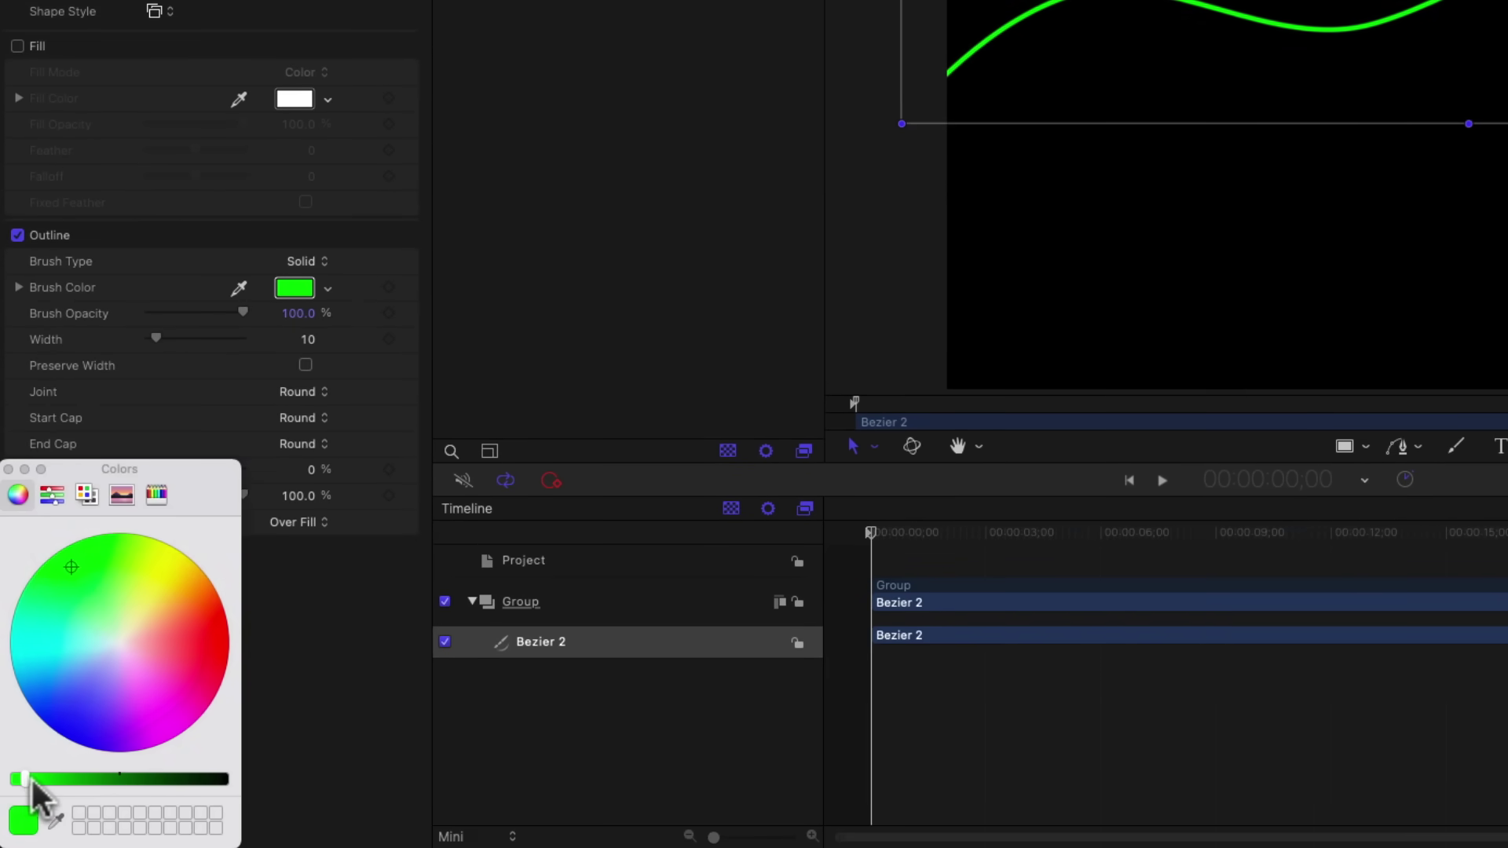
{"action": "left_click", "coordinate": [8, 470]}
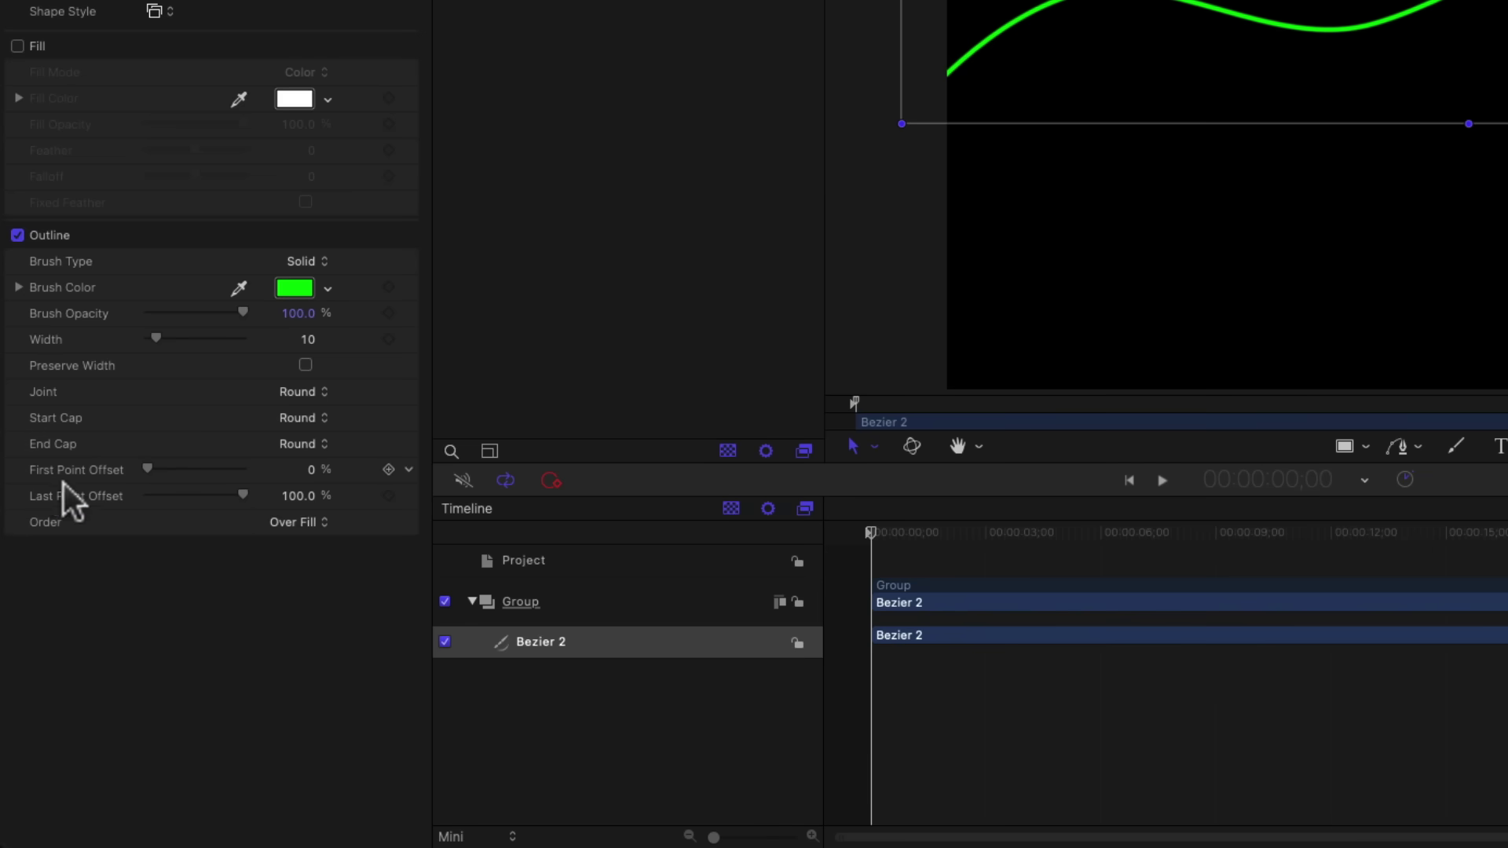
{"action": "left_click", "coordinate": [318, 263]}
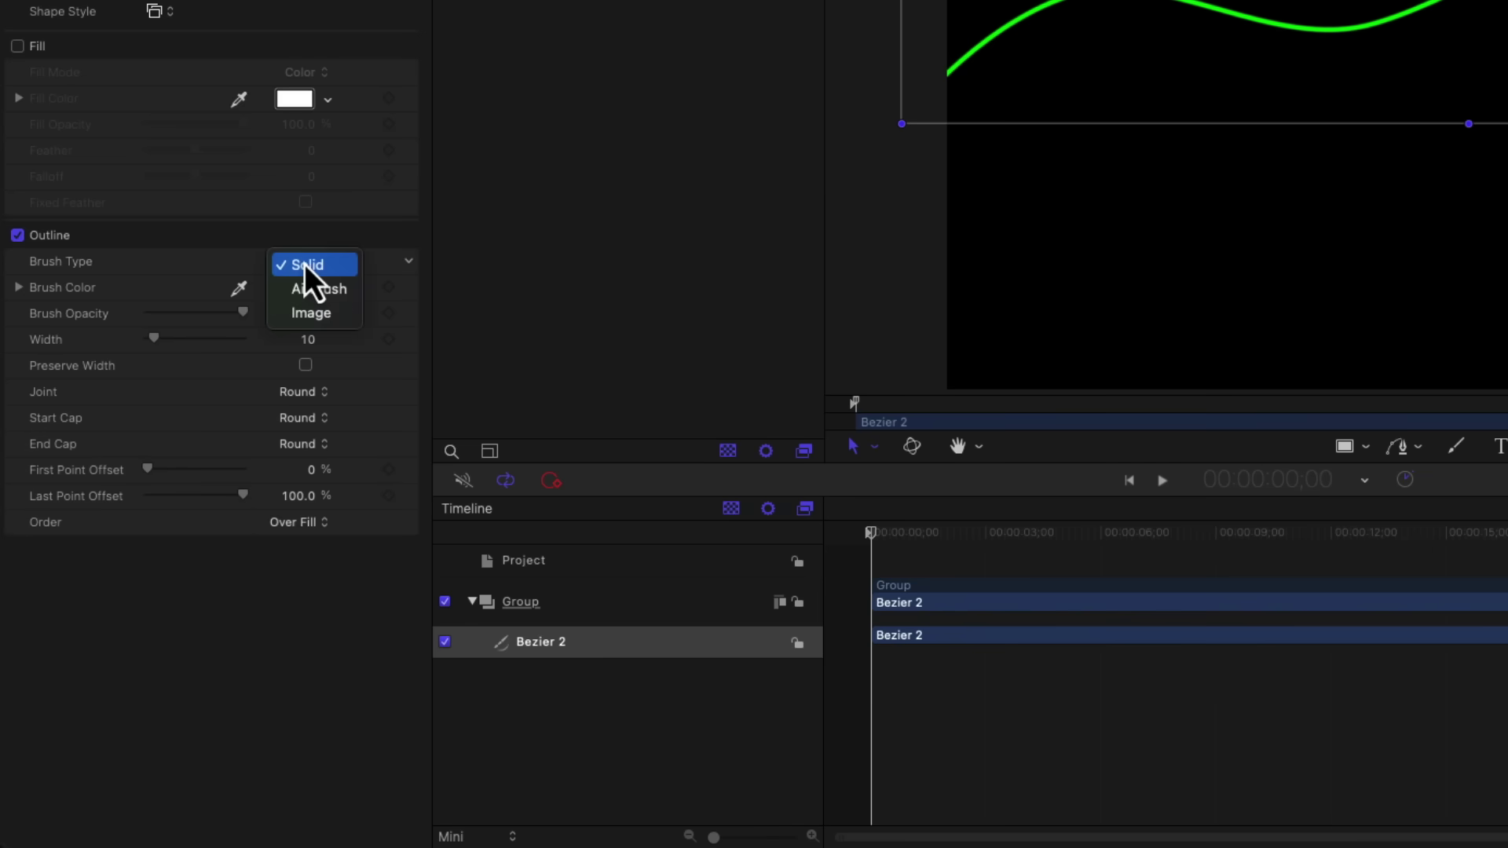
{"action": "left_click", "coordinate": [331, 318]}
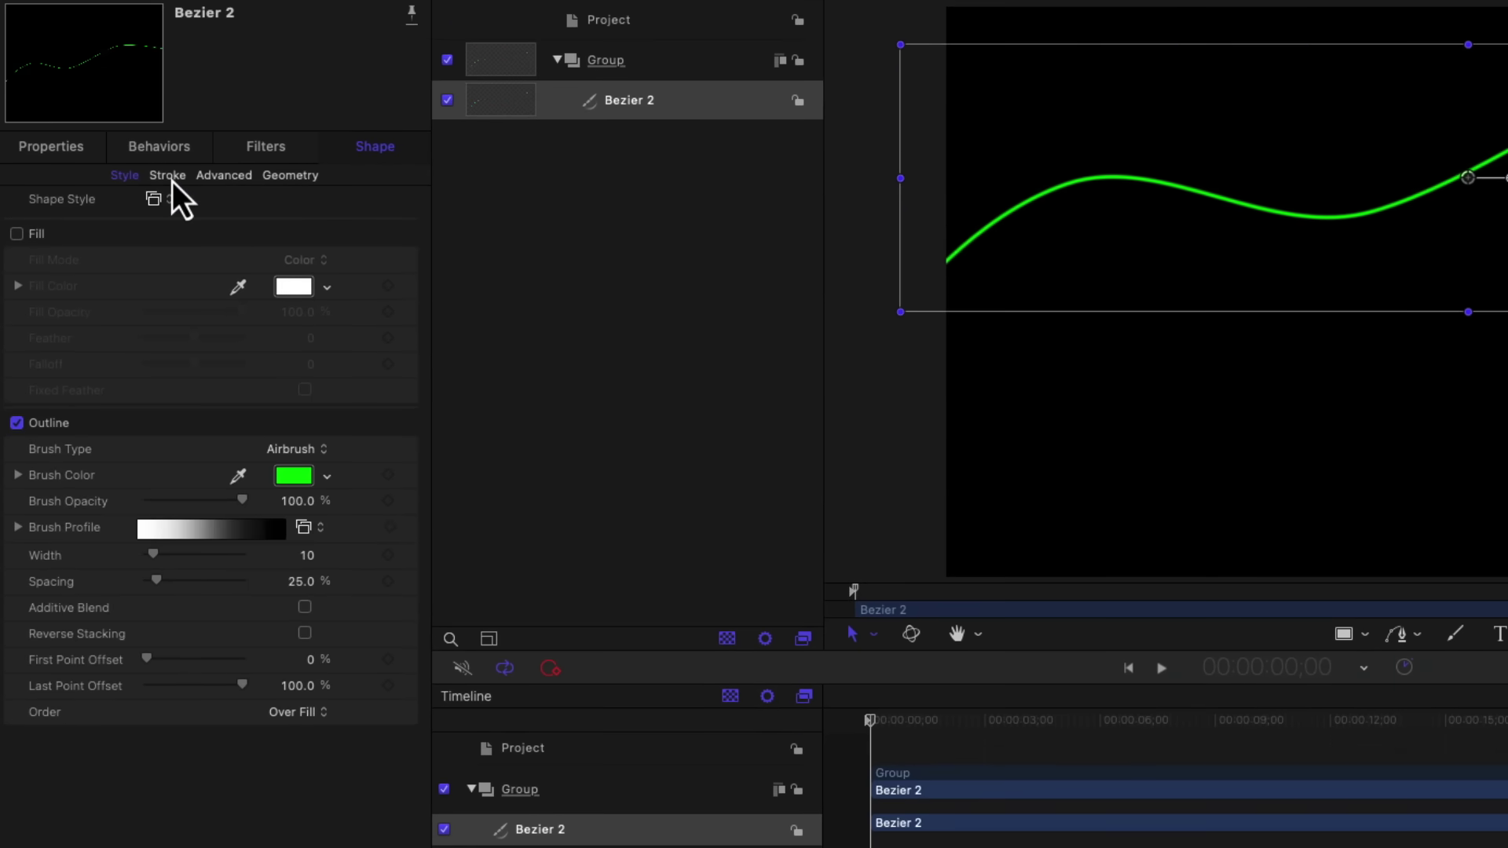
Split the stroke's Jitter and set Jitter X to 4000 and Jitter Y to 500.
{"action": "left_click", "coordinate": [170, 176]}
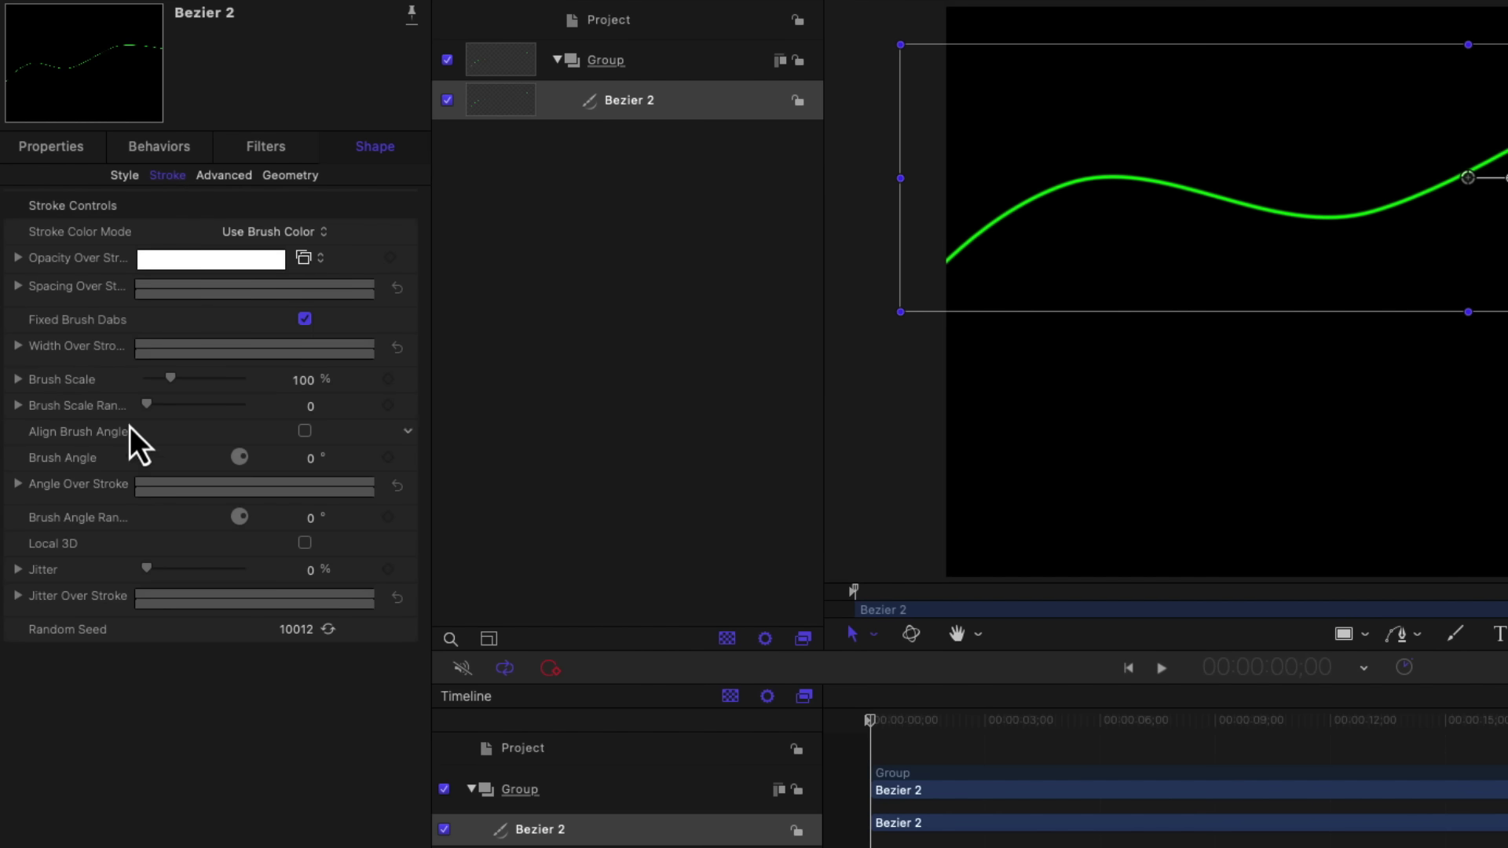
{"action": "left_click", "coordinate": [20, 576]}
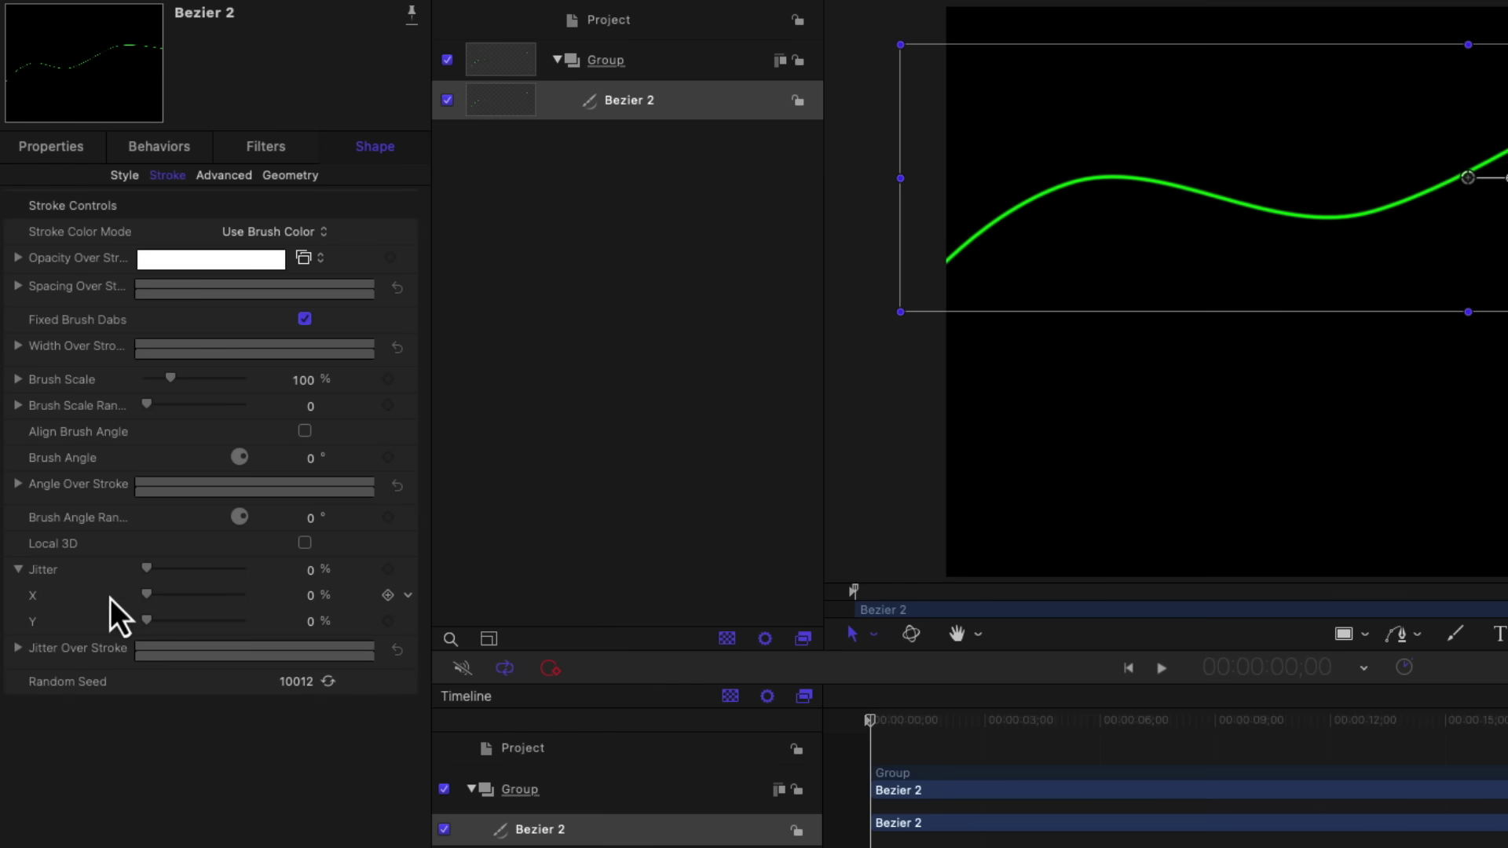
{"action": "left_click", "coordinate": [313, 602]}
{"action": "type", "text": "4000"}
{"action": "key", "text": "Return"}
{"action": "left_click", "coordinate": [309, 623]}
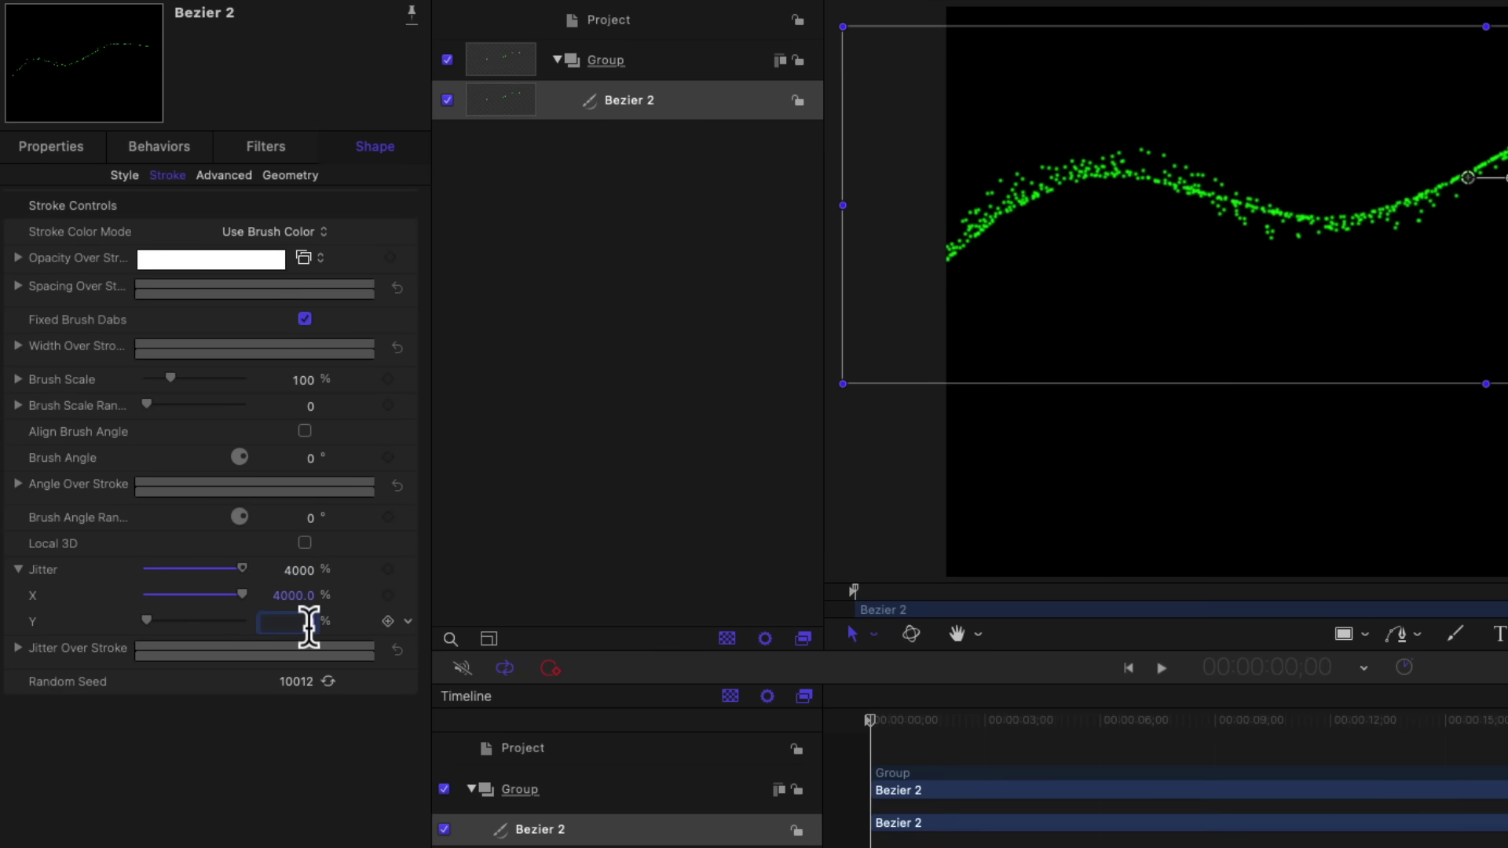
{"action": "type", "text": "500"}
{"action": "key", "text": "Return"}
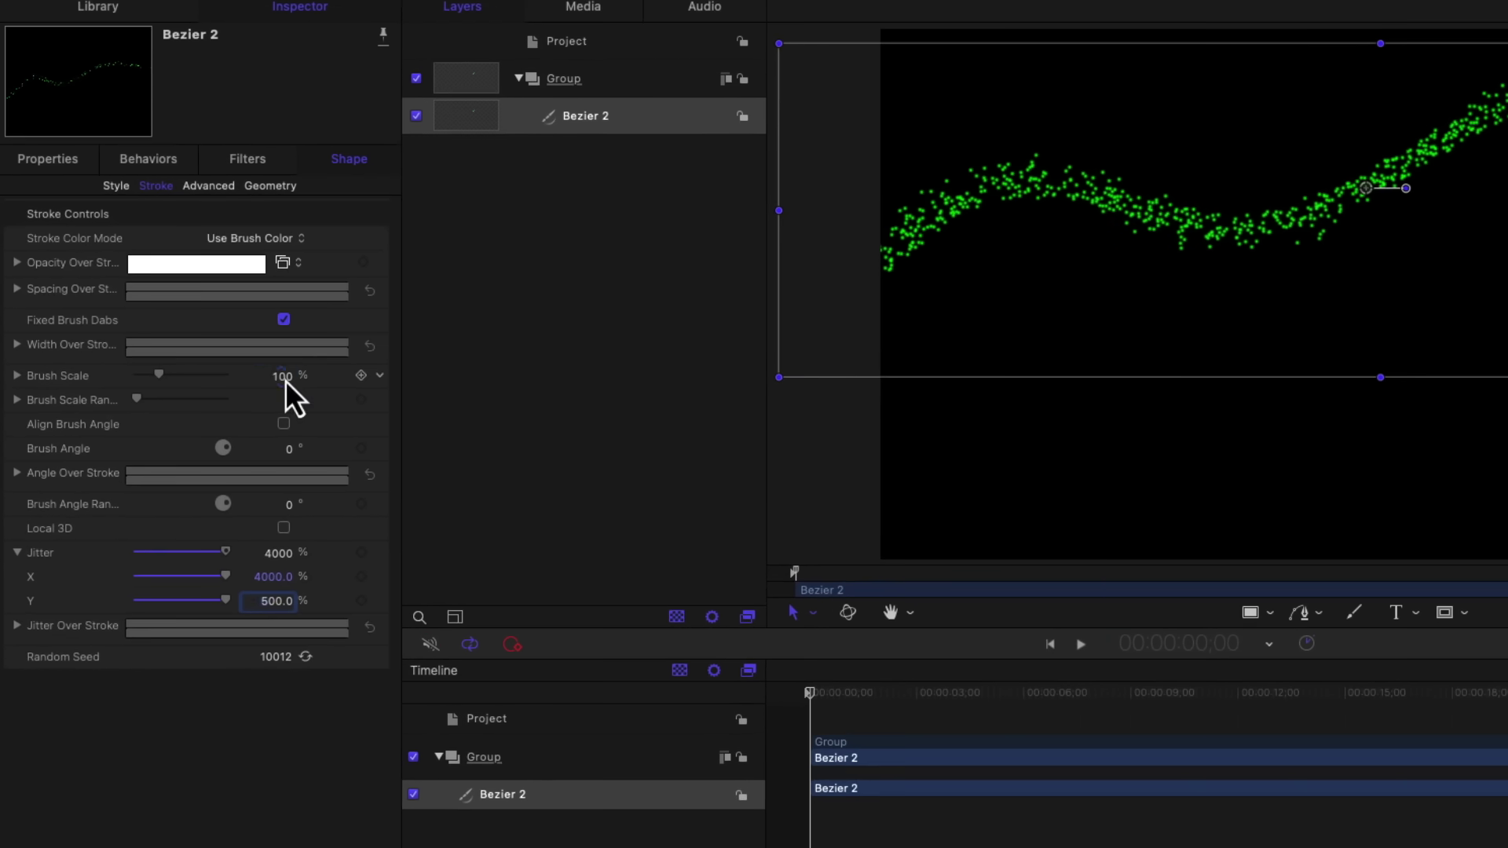
Set Brush Scale to 200 and Brush Scale Randomness to 200.
{"action": "left_click", "coordinate": [283, 377]}
{"action": "type", "text": "2000"}
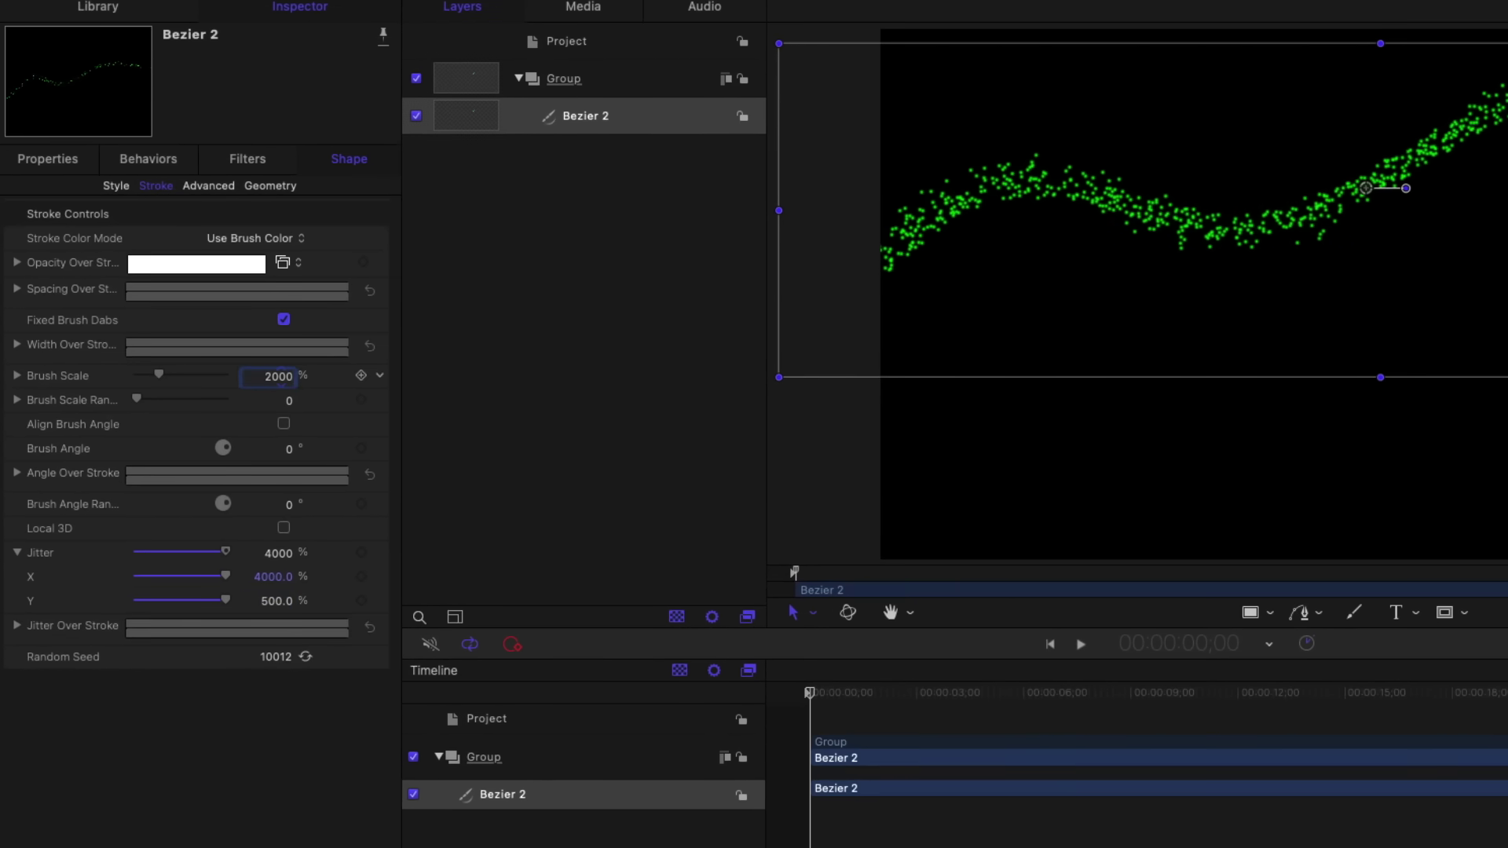
{"action": "key", "text": "BackSpace"}
{"action": "key", "text": "Return"}
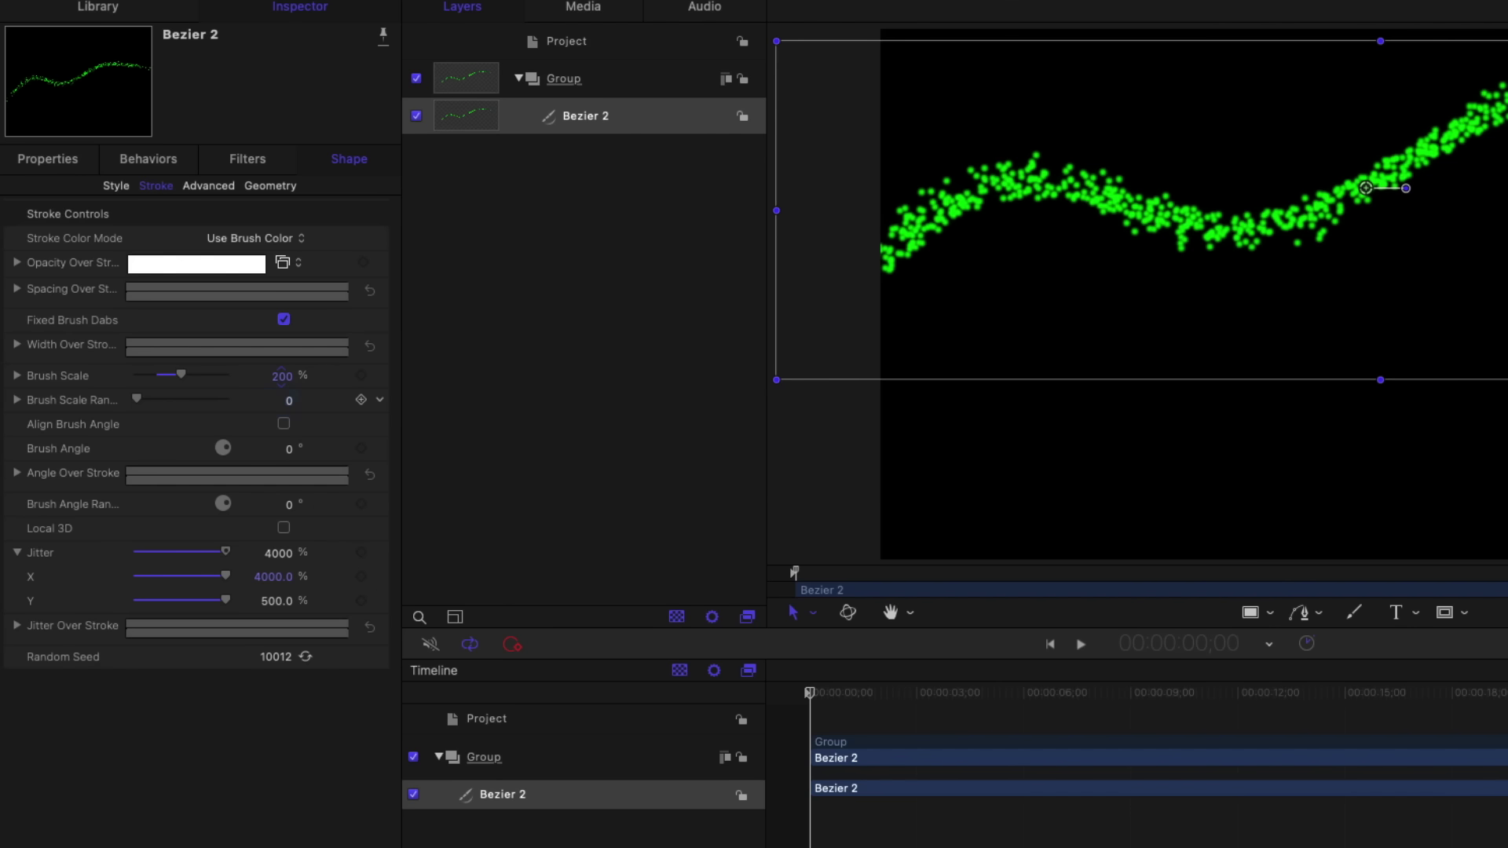
{"action": "left_click", "coordinate": [291, 403]}
{"action": "type", "text": "200"}
{"action": "key", "text": "Return"}
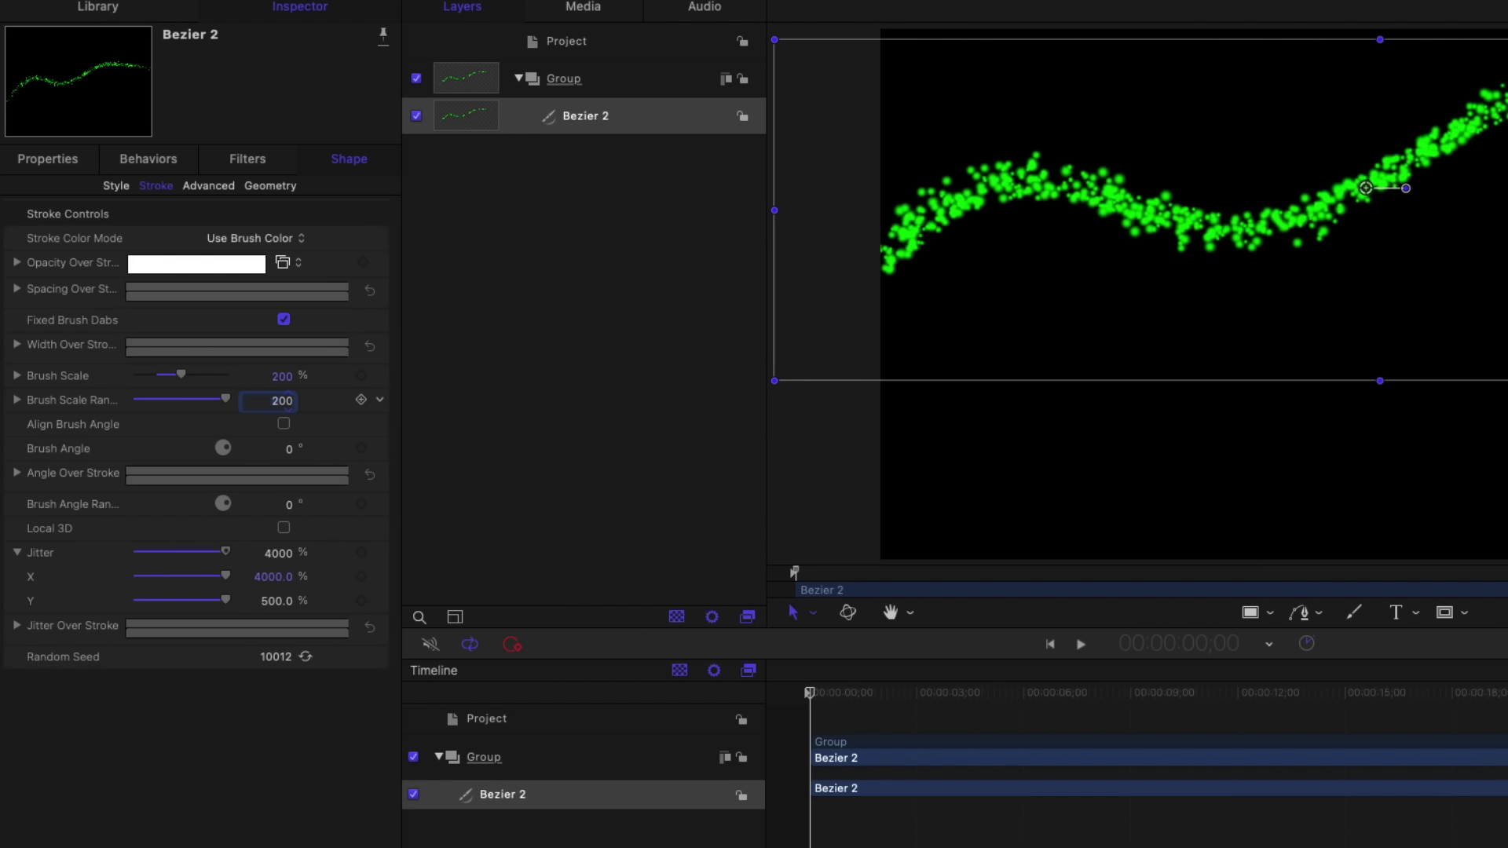
{"action": "left_click", "coordinate": [117, 187]}
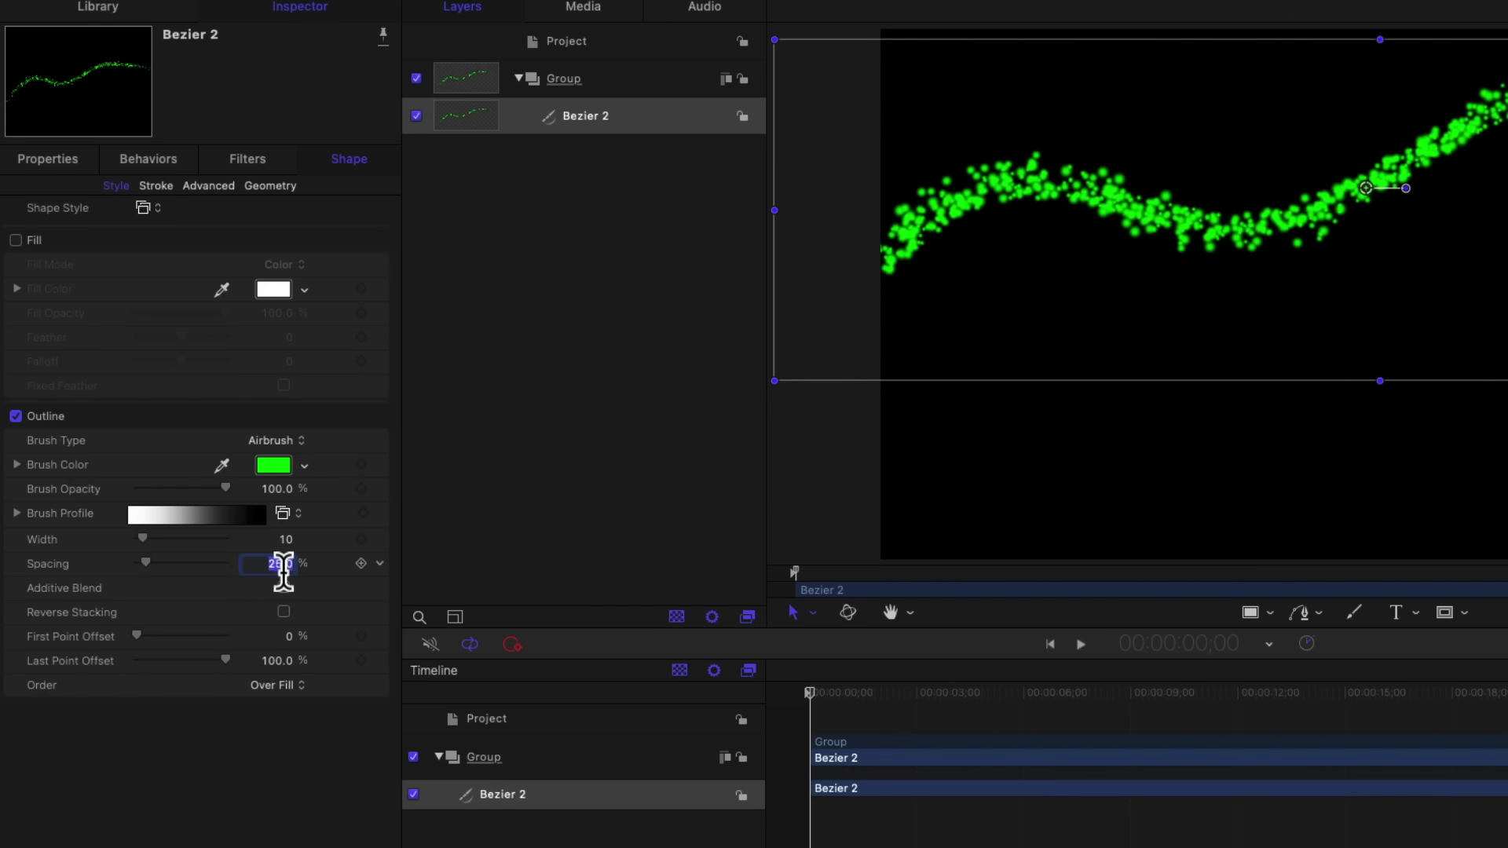
Set the airbrush outline's Spacing to 5 and turn on Additive Blend.
{"action": "type", "text": "5"}
{"action": "key", "text": "Return"}
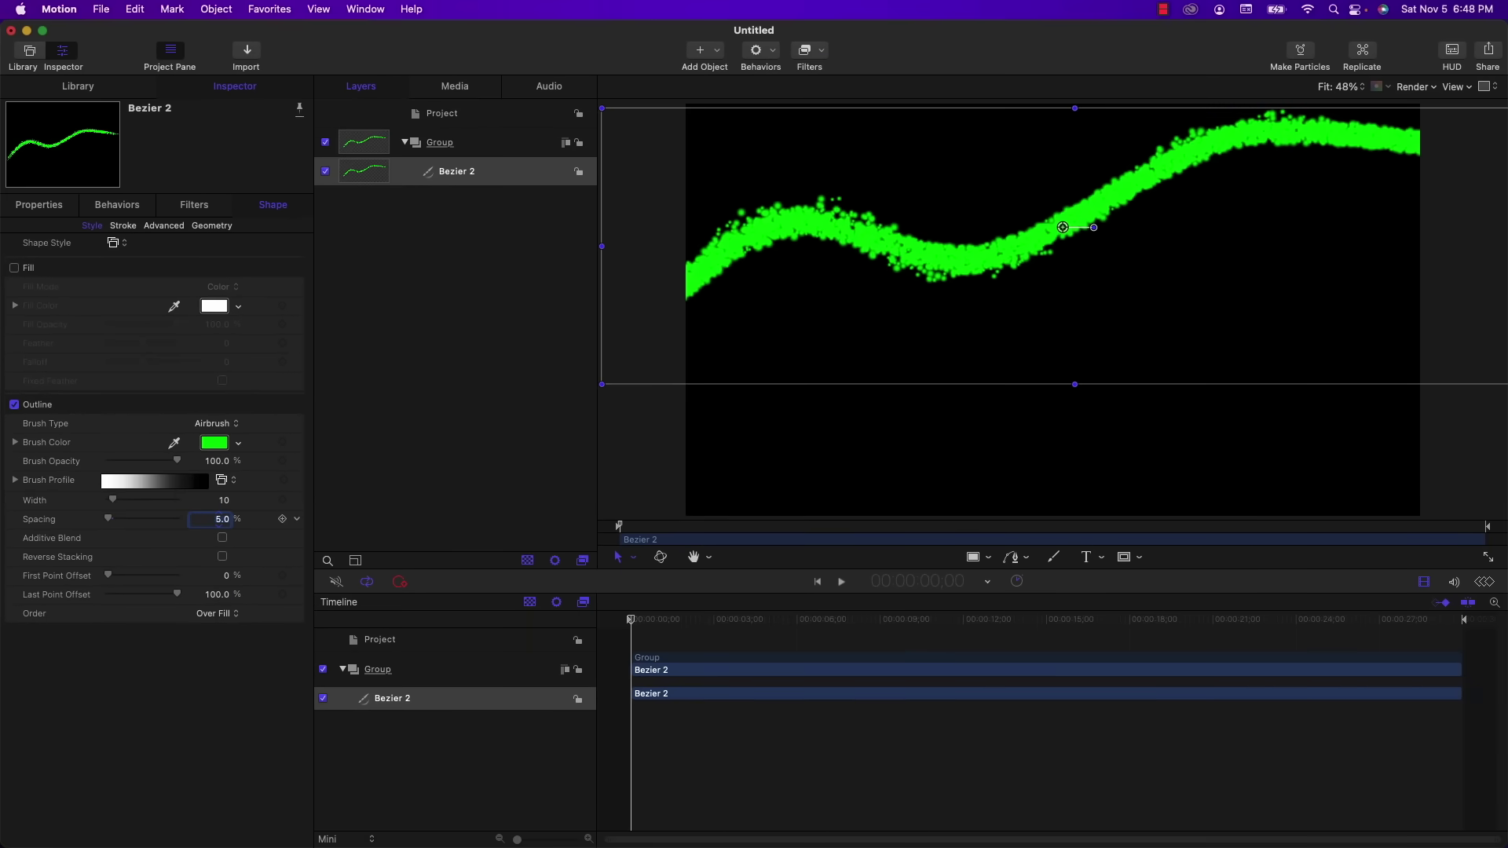
{"action": "left_click", "coordinate": [223, 538]}
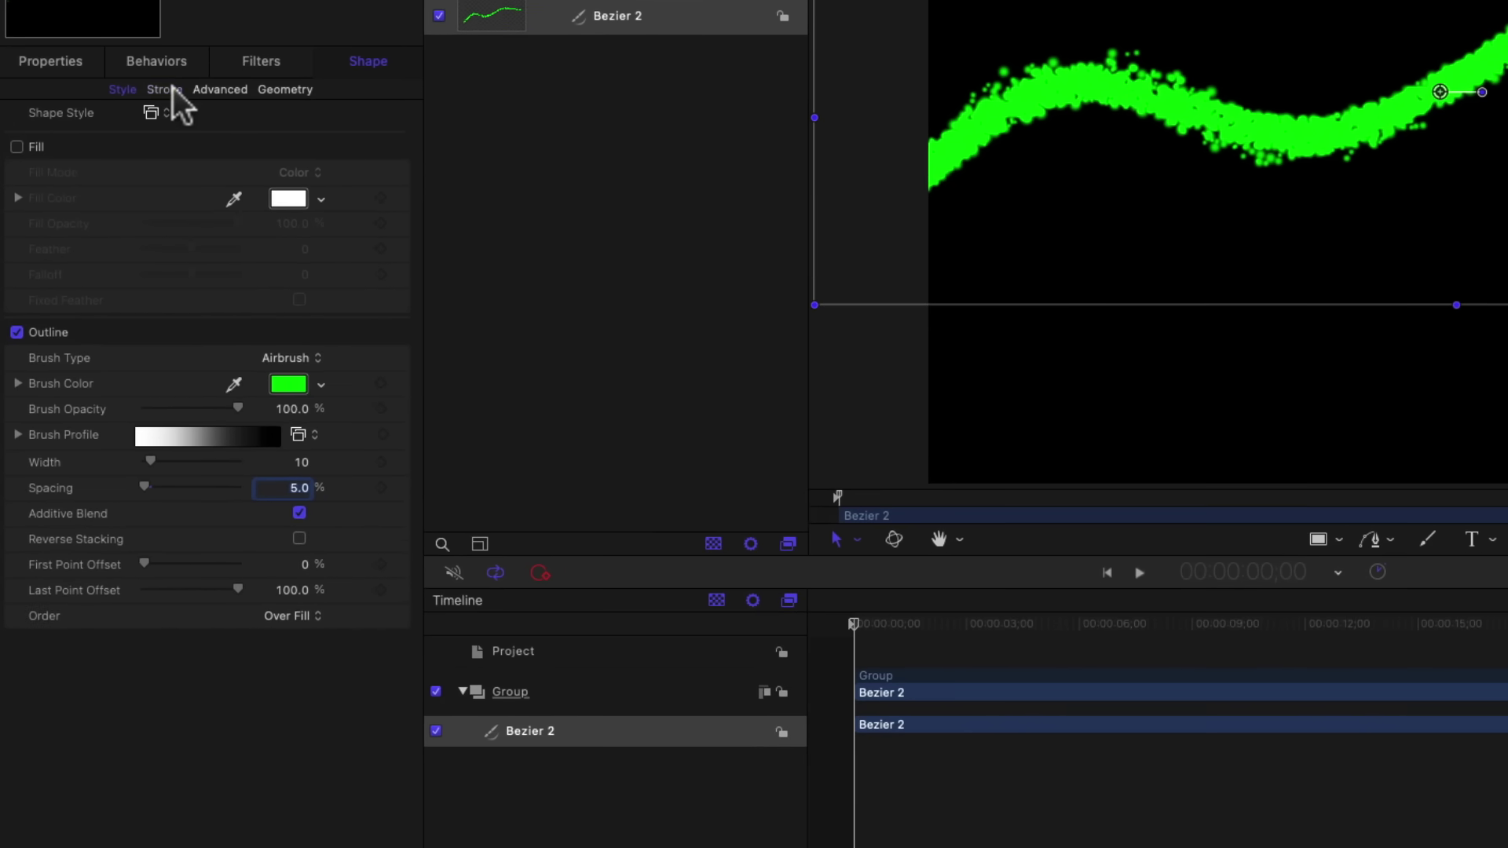
{"action": "left_click", "coordinate": [126, 227]}
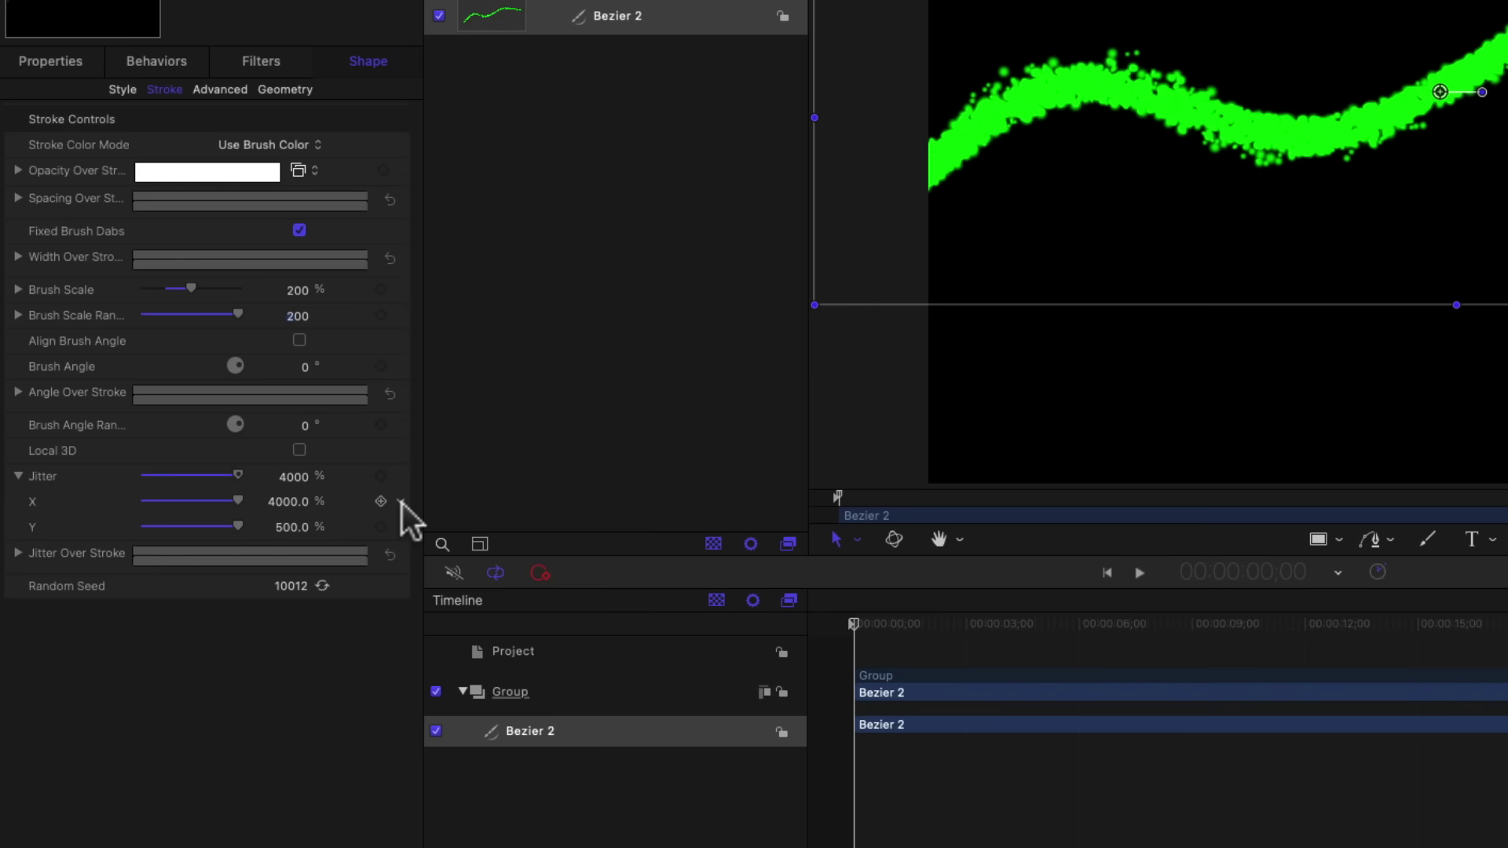
Add an Oscillate behaviour to Jitter X with 1200% amplitude, then play to preview it.
{"action": "left_click", "coordinate": [401, 503]}
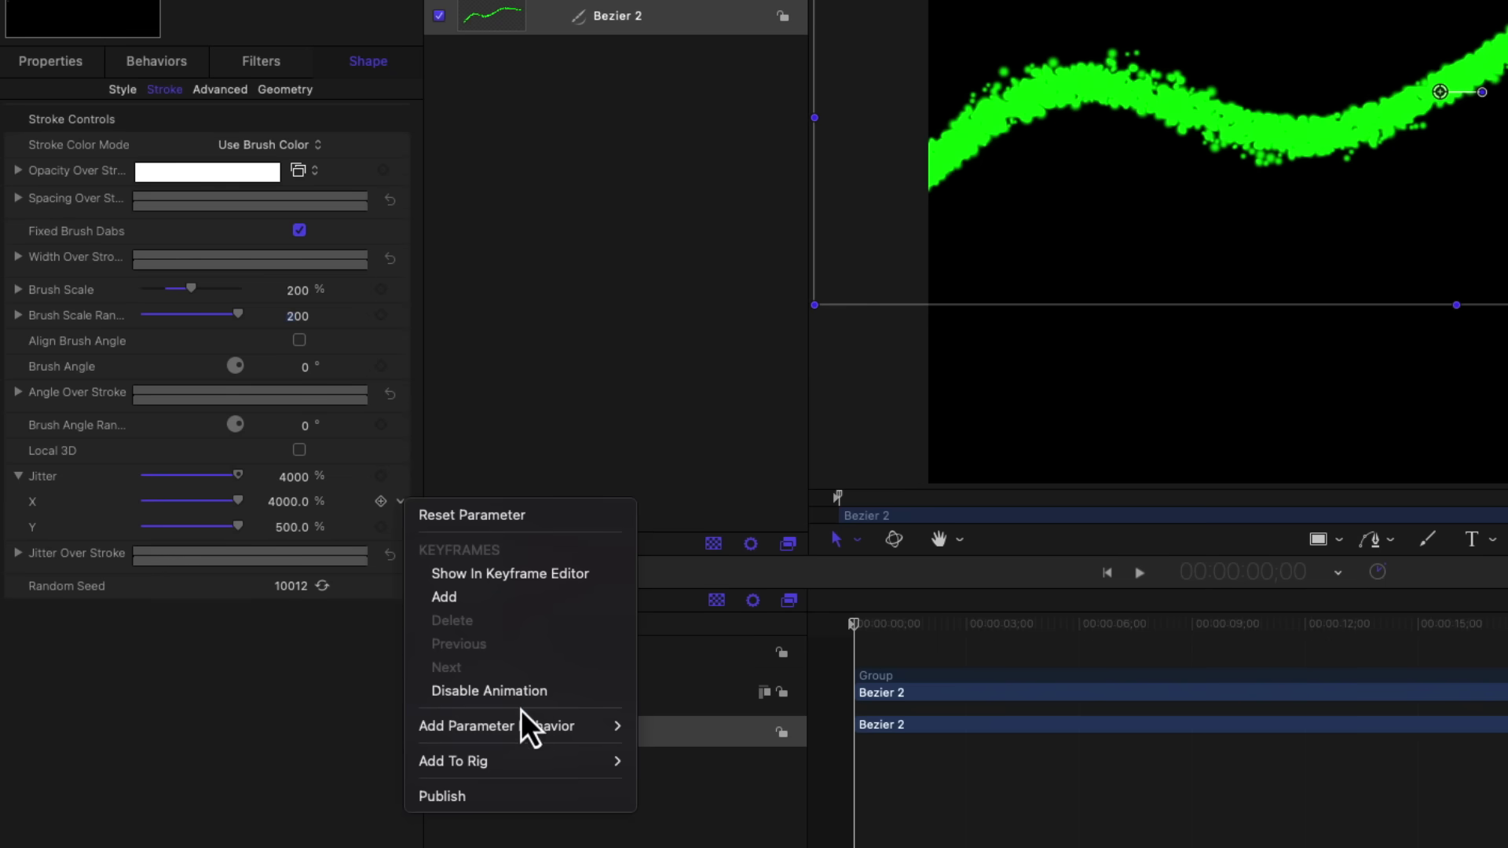
{"action": "mouse_move", "coordinate": [529, 724]}
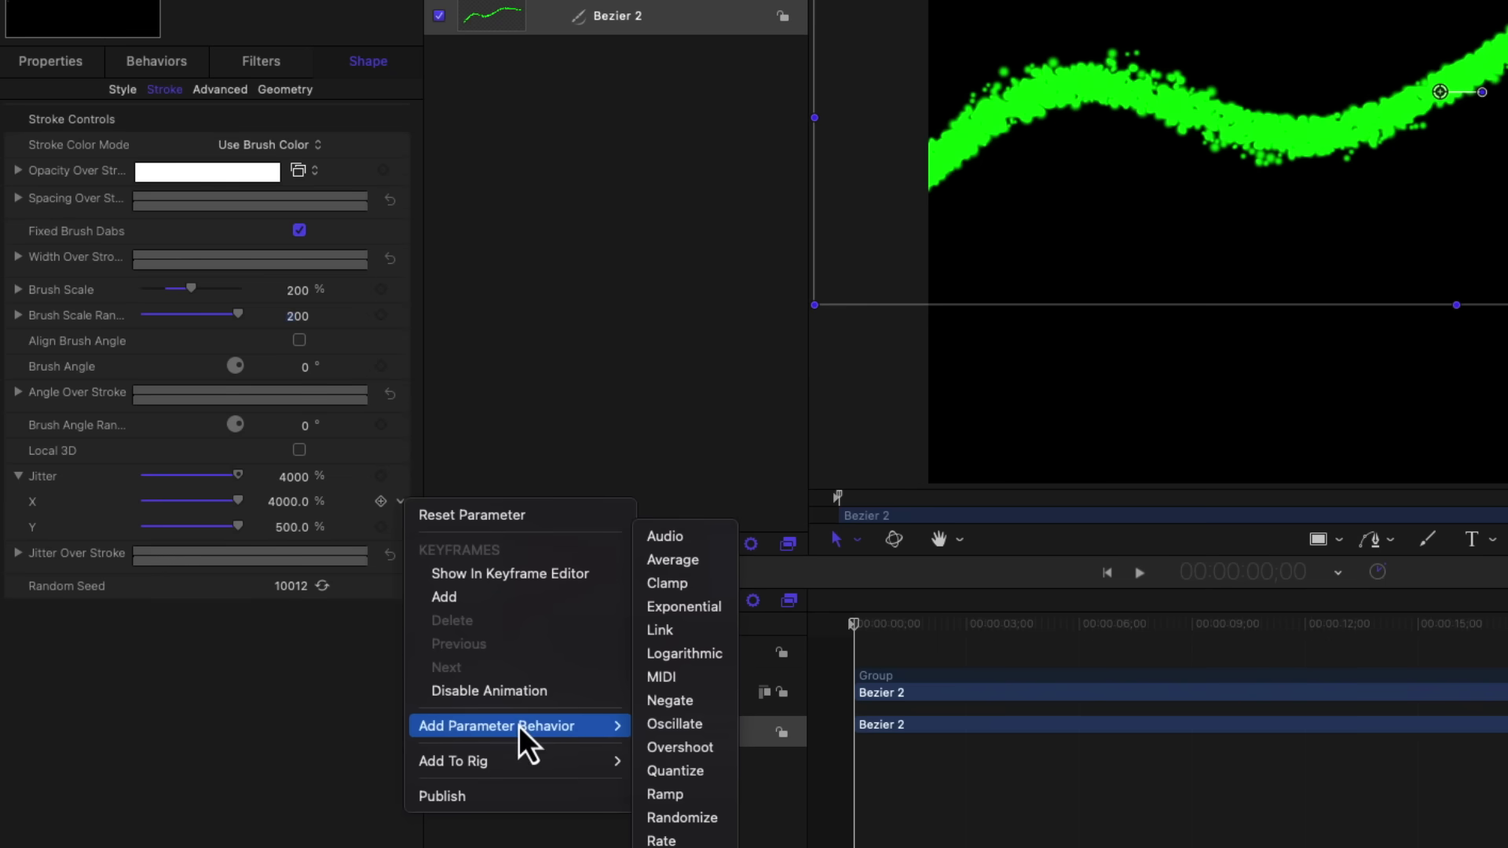
{"action": "left_click", "coordinate": [674, 725]}
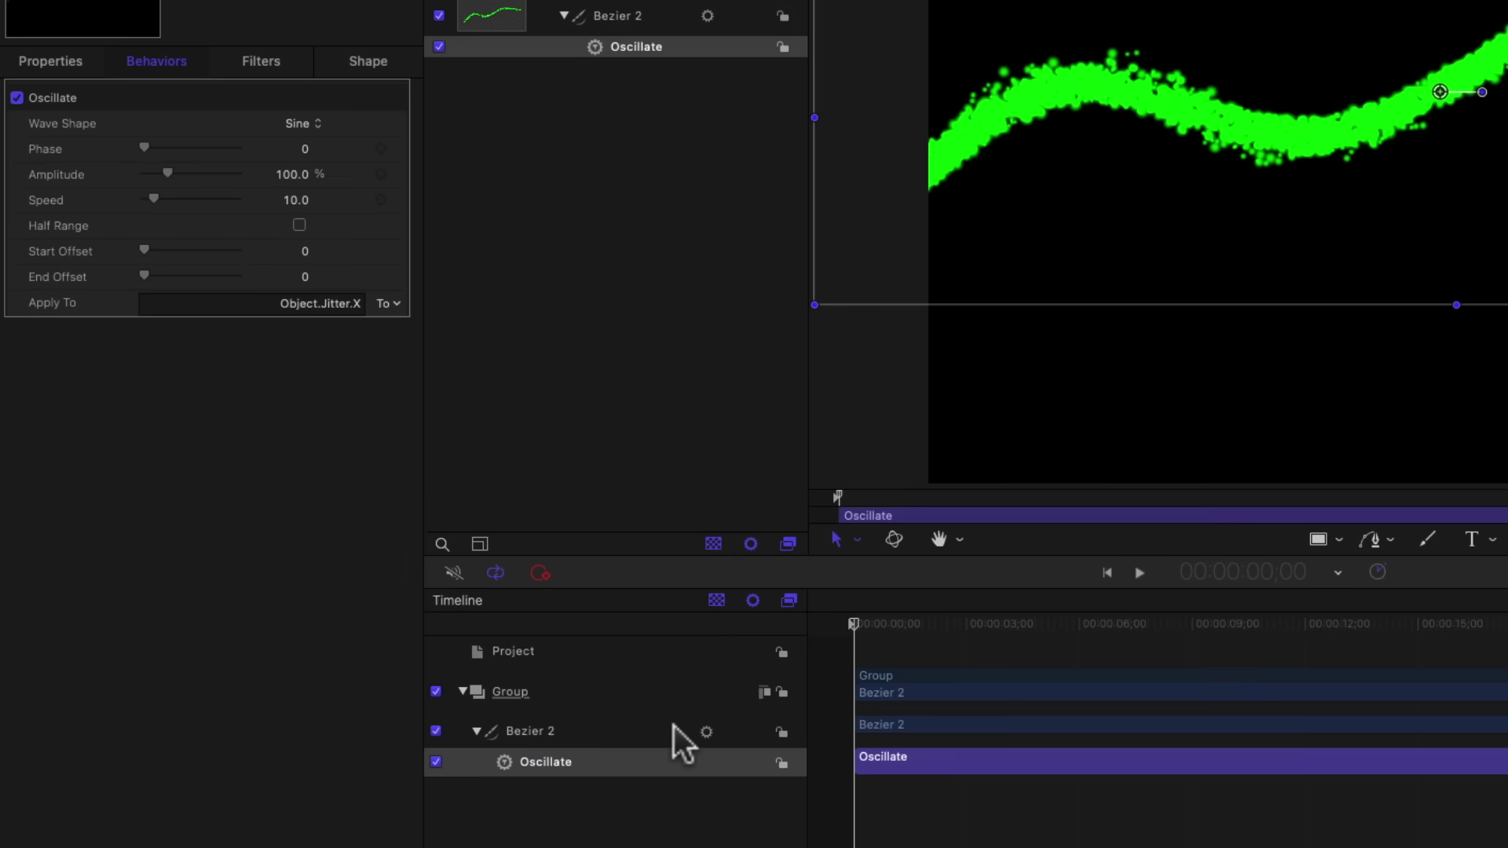
{"action": "left_click", "coordinate": [287, 178]}
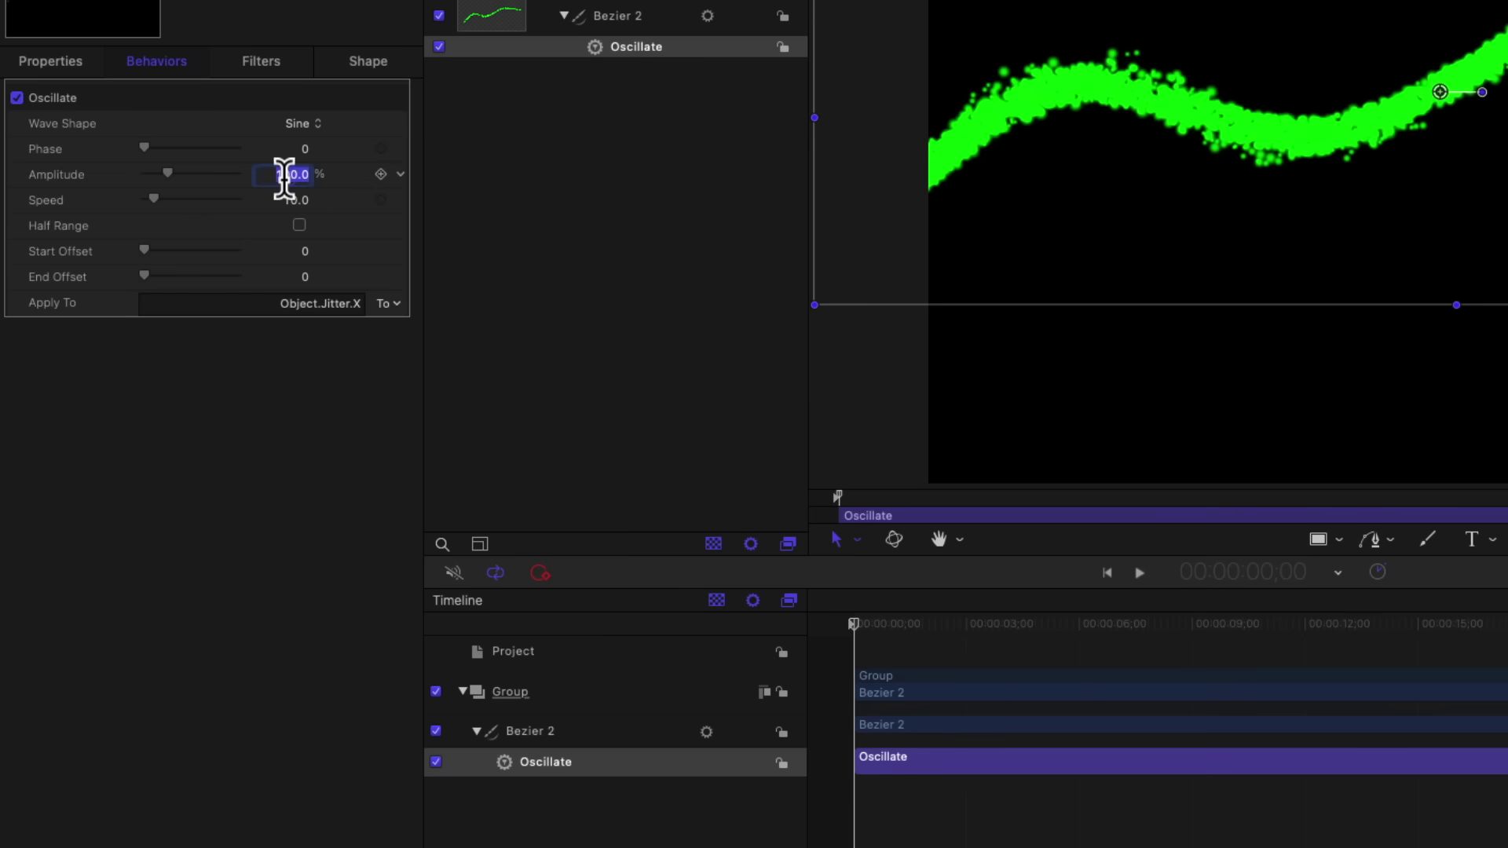
{"action": "type", "text": "12"}
{"action": "key", "text": "Return"}
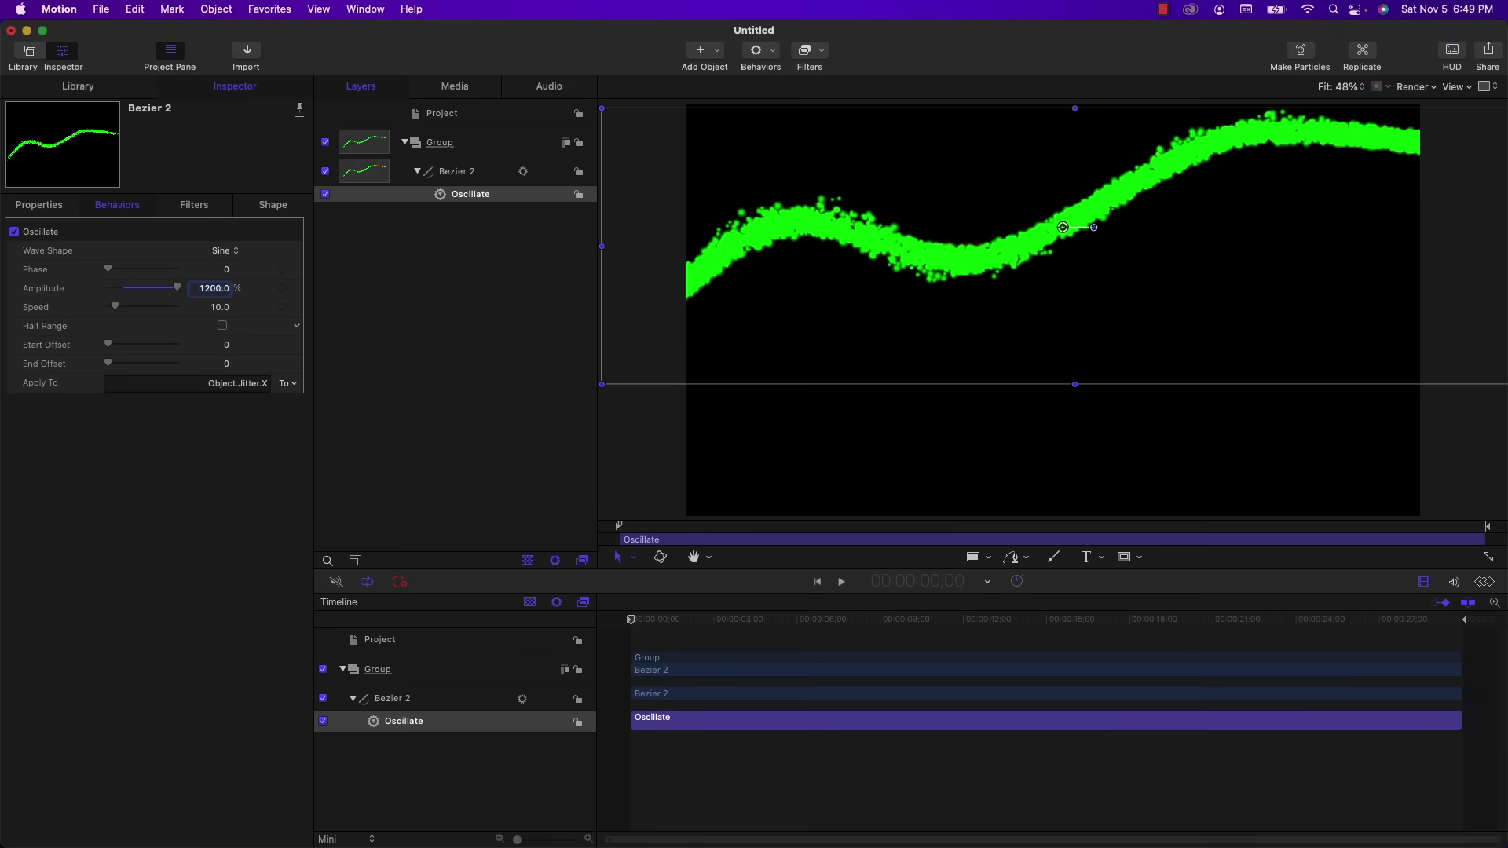
{"action": "key", "text": "space"}
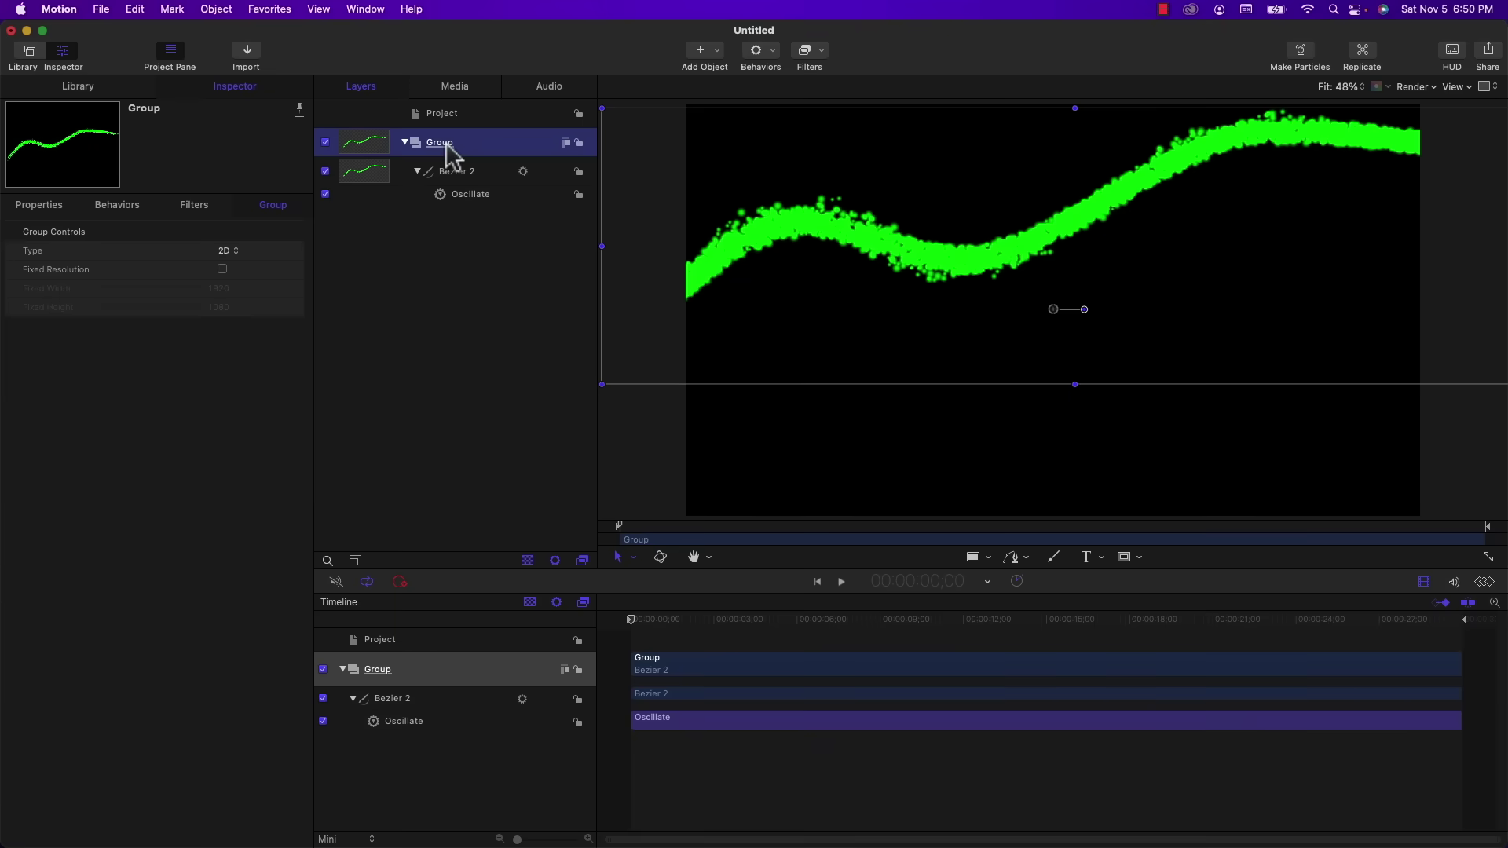
Rename the Group layer to 'Northern Lights Top'.
{"action": "left_click", "coordinate": [444, 143]}
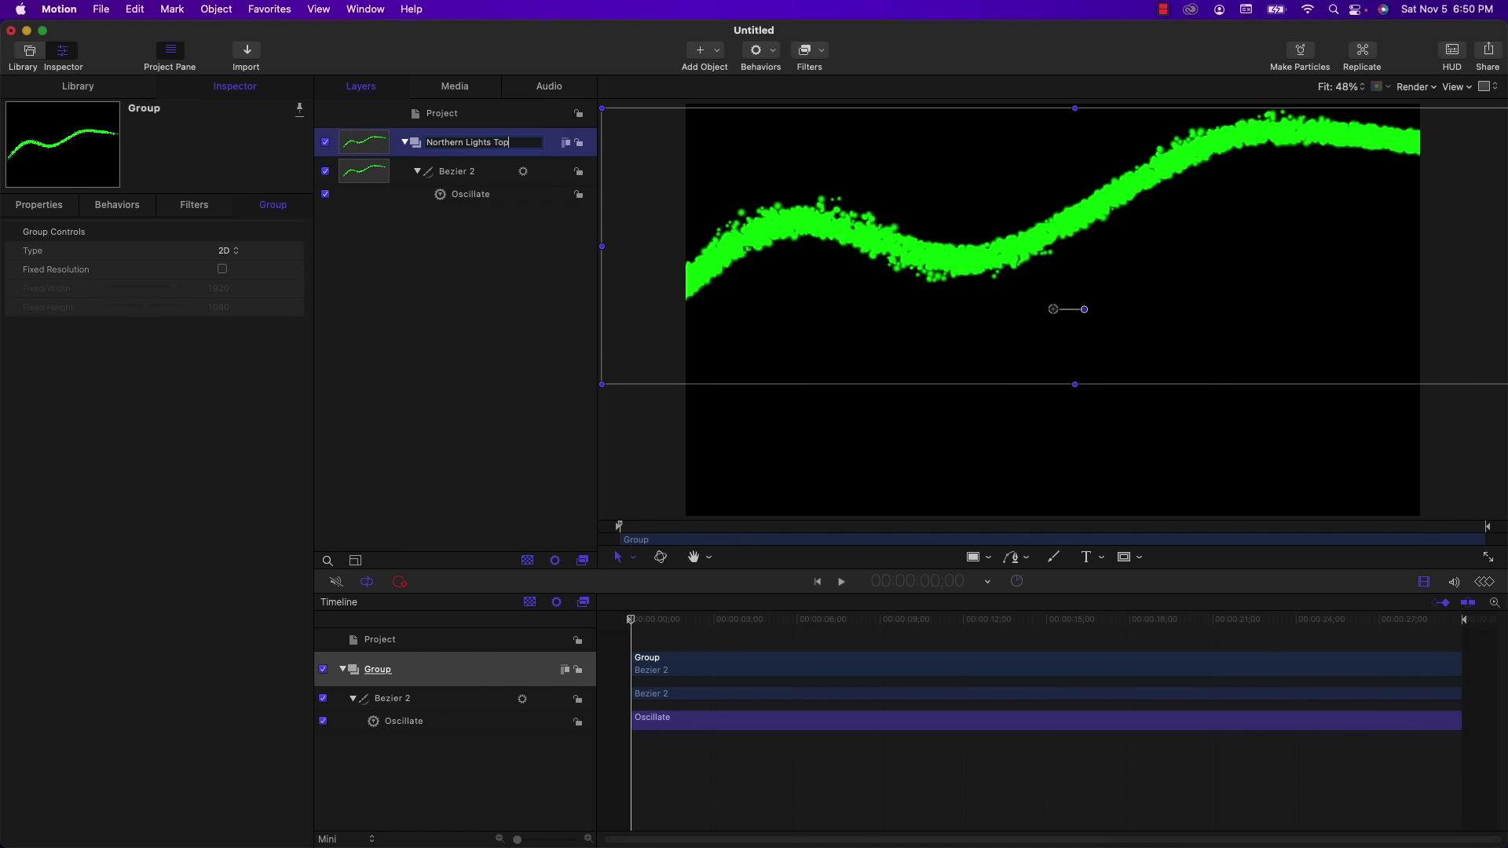
{"action": "key", "text": "Return"}
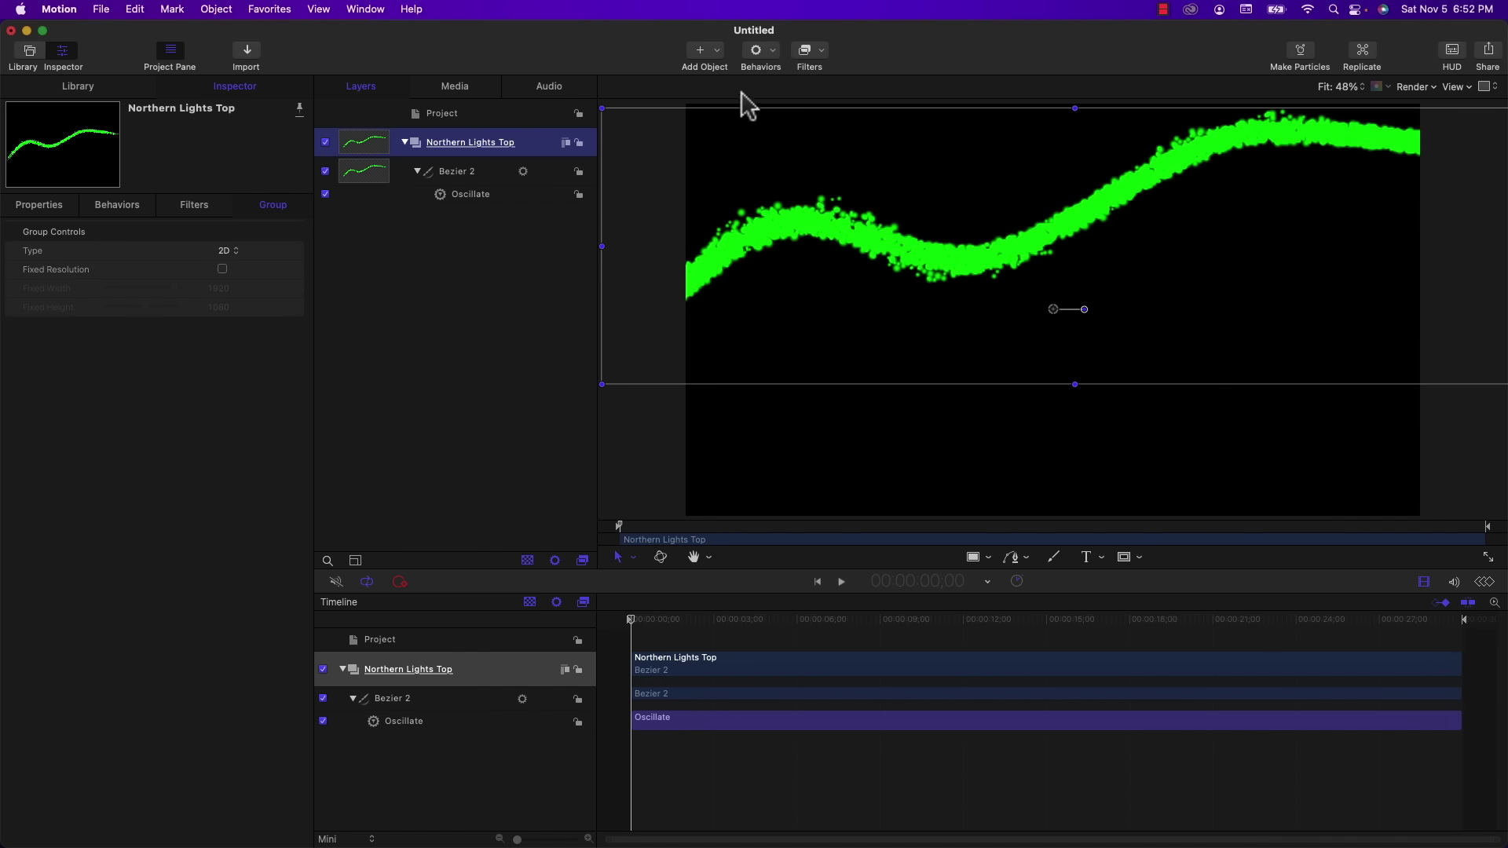
{"action": "left_click", "coordinate": [810, 52]}
Apply a Zoom Blur of amount 4 to Northern Lights Top, moving its Center Y to about -4217 px.
{"action": "mouse_move", "coordinate": [823, 90]}
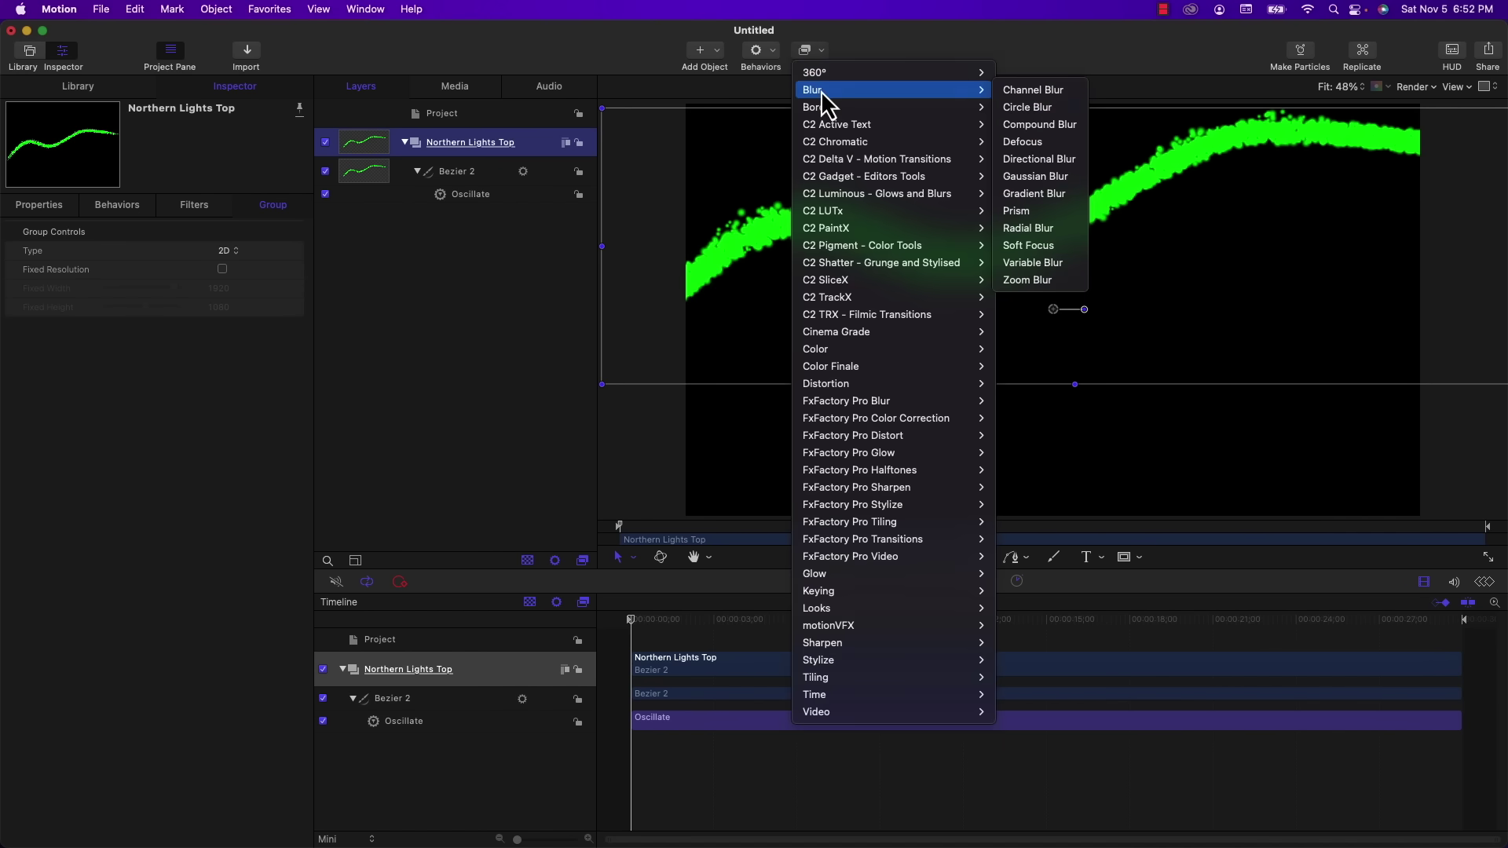
{"action": "left_click", "coordinate": [1053, 280]}
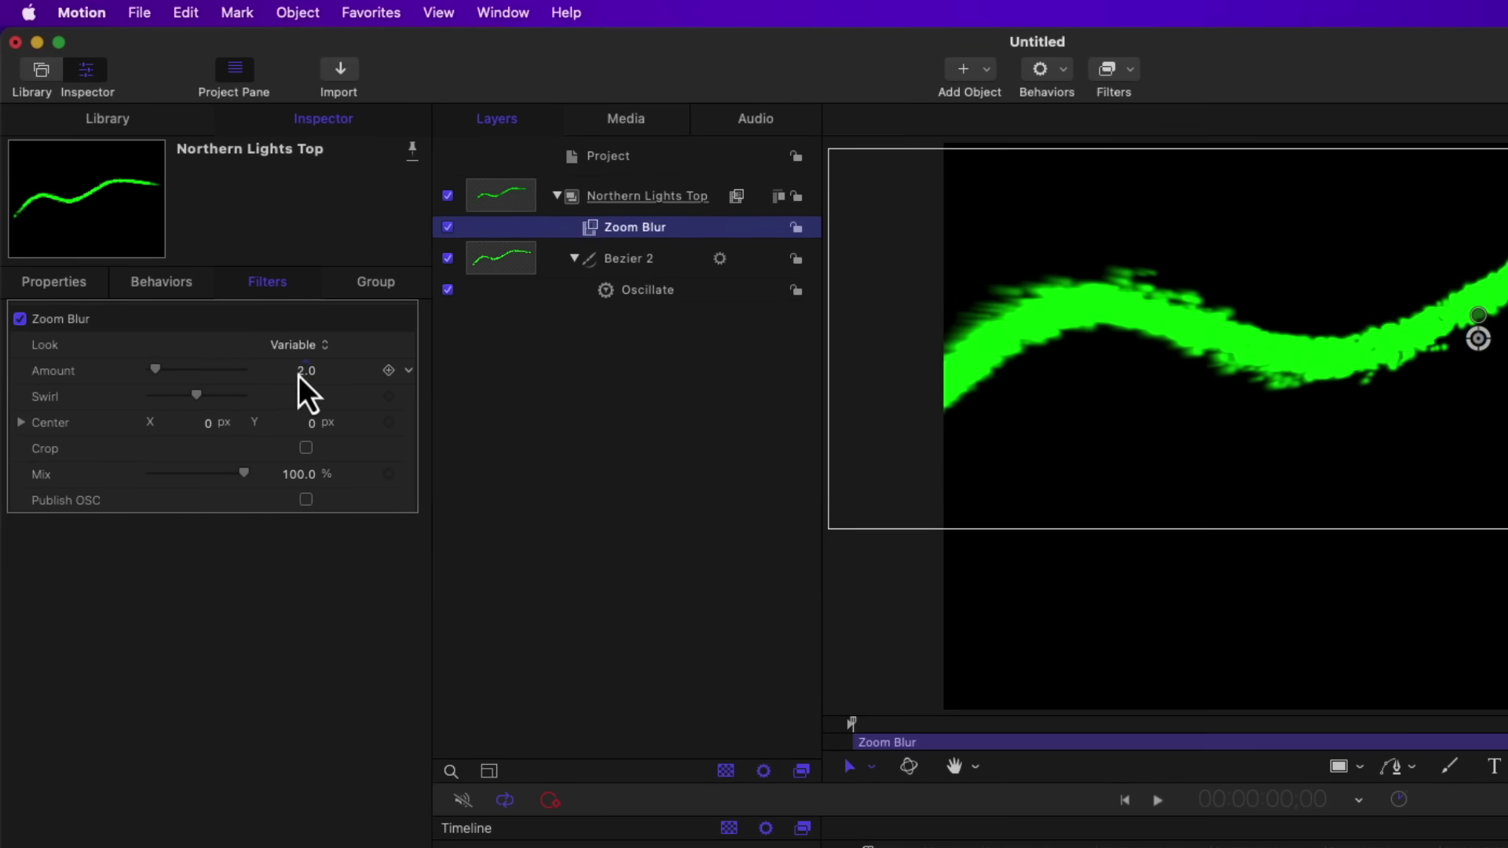
{"action": "left_click", "coordinate": [292, 366]}
{"action": "type", "text": "4"}
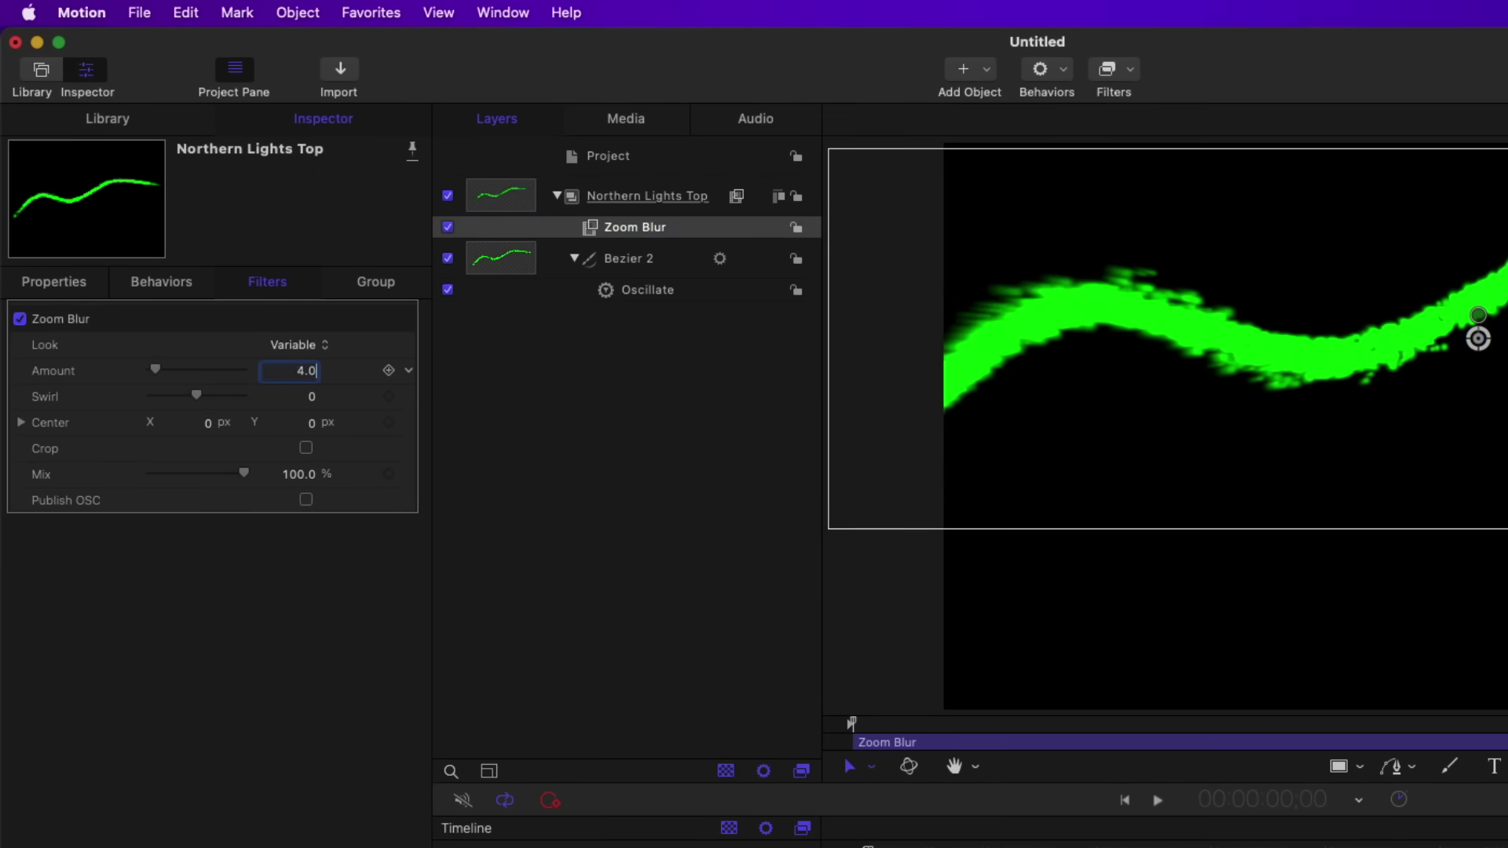
{"action": "key", "text": "Return"}
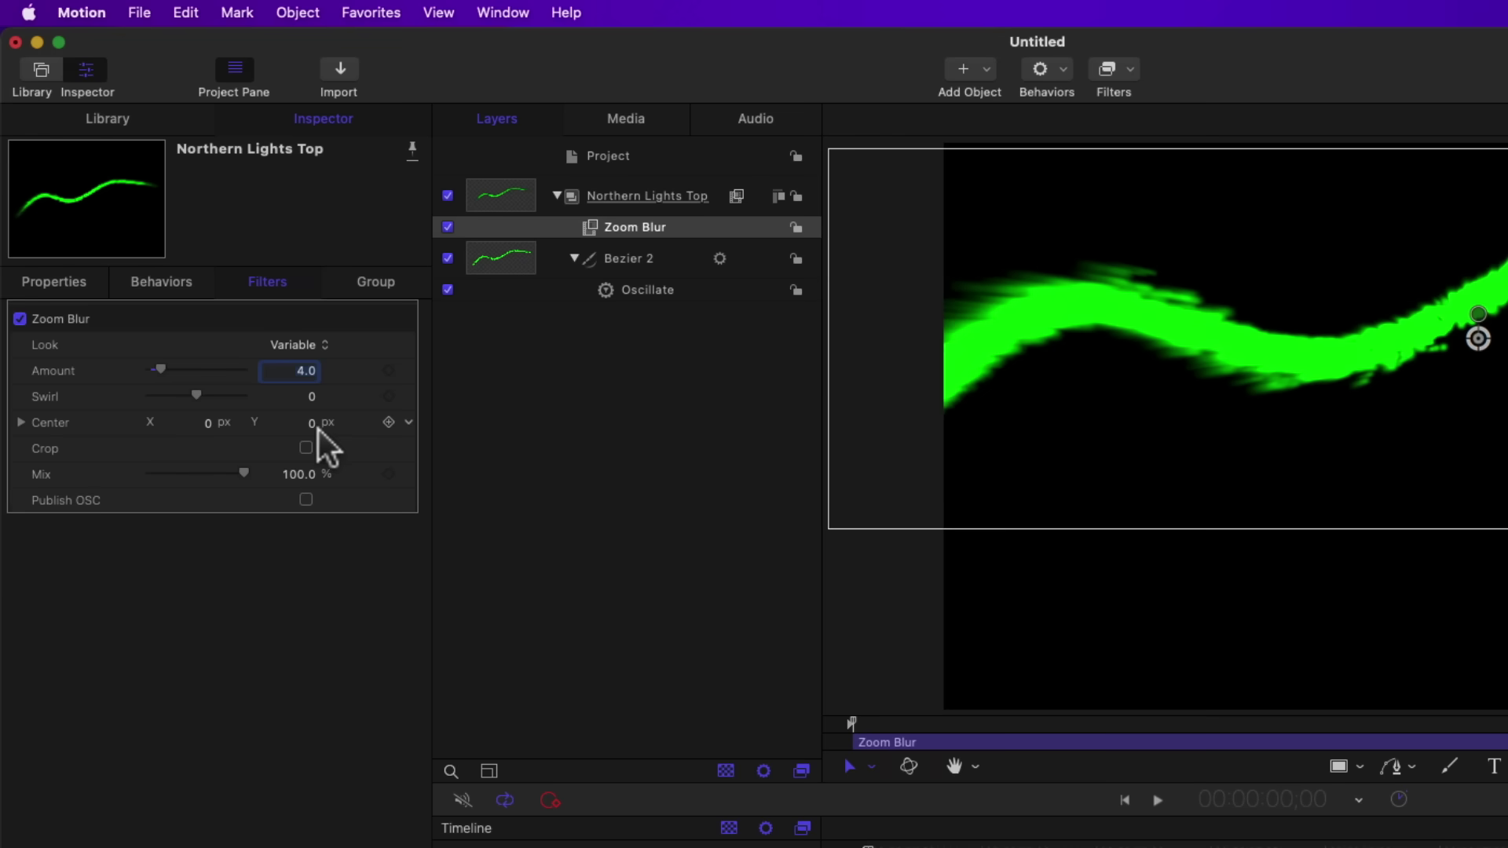
{"action": "left_click_drag", "start_coordinate": [318, 430], "coordinate": [369, 423]}
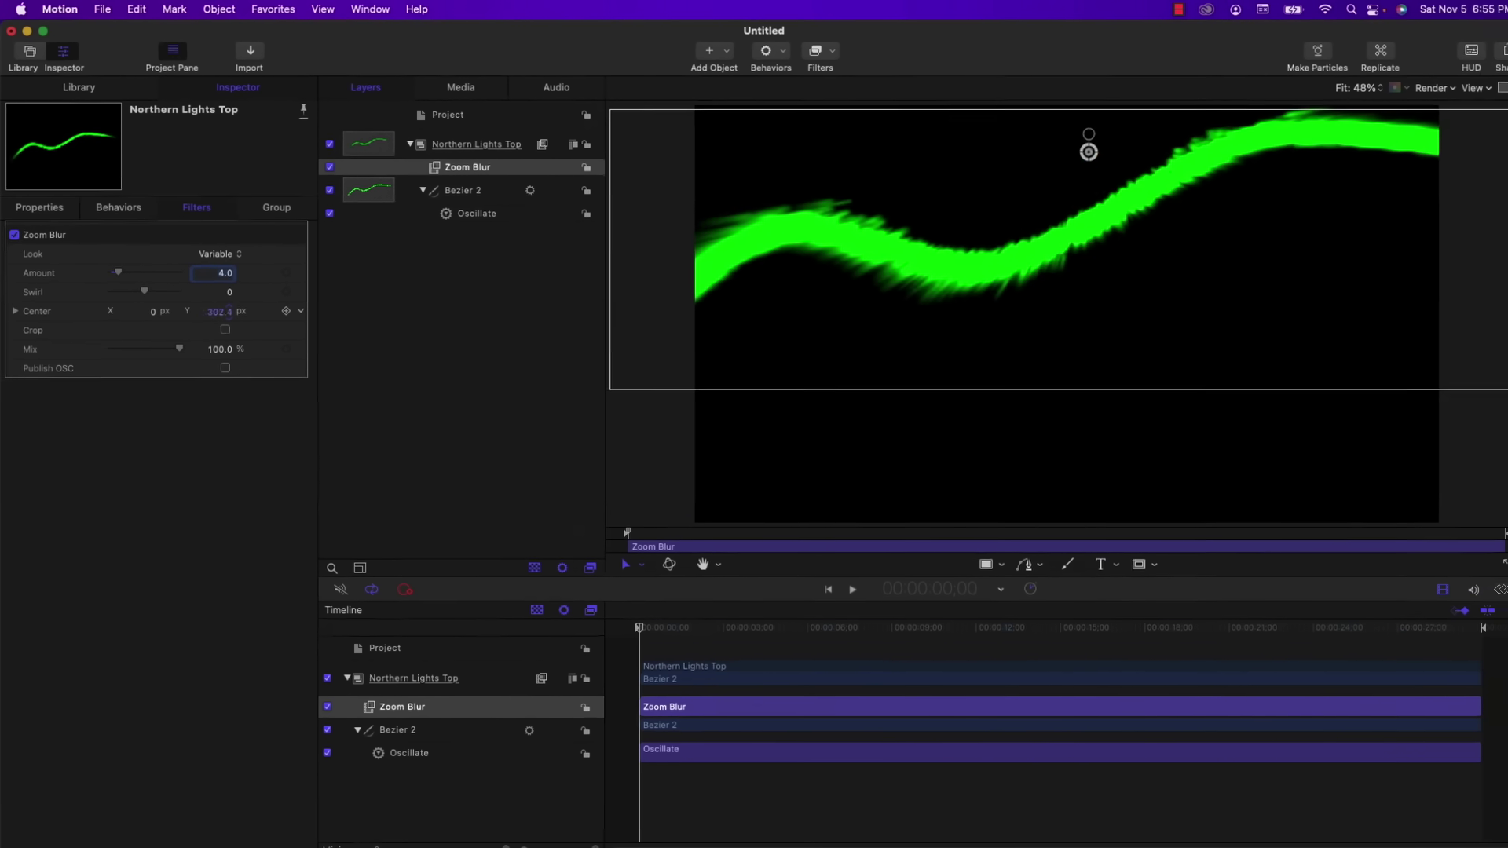
{"action": "left_click_drag", "start_coordinate": [220, 311], "coordinate": [2, 311]}
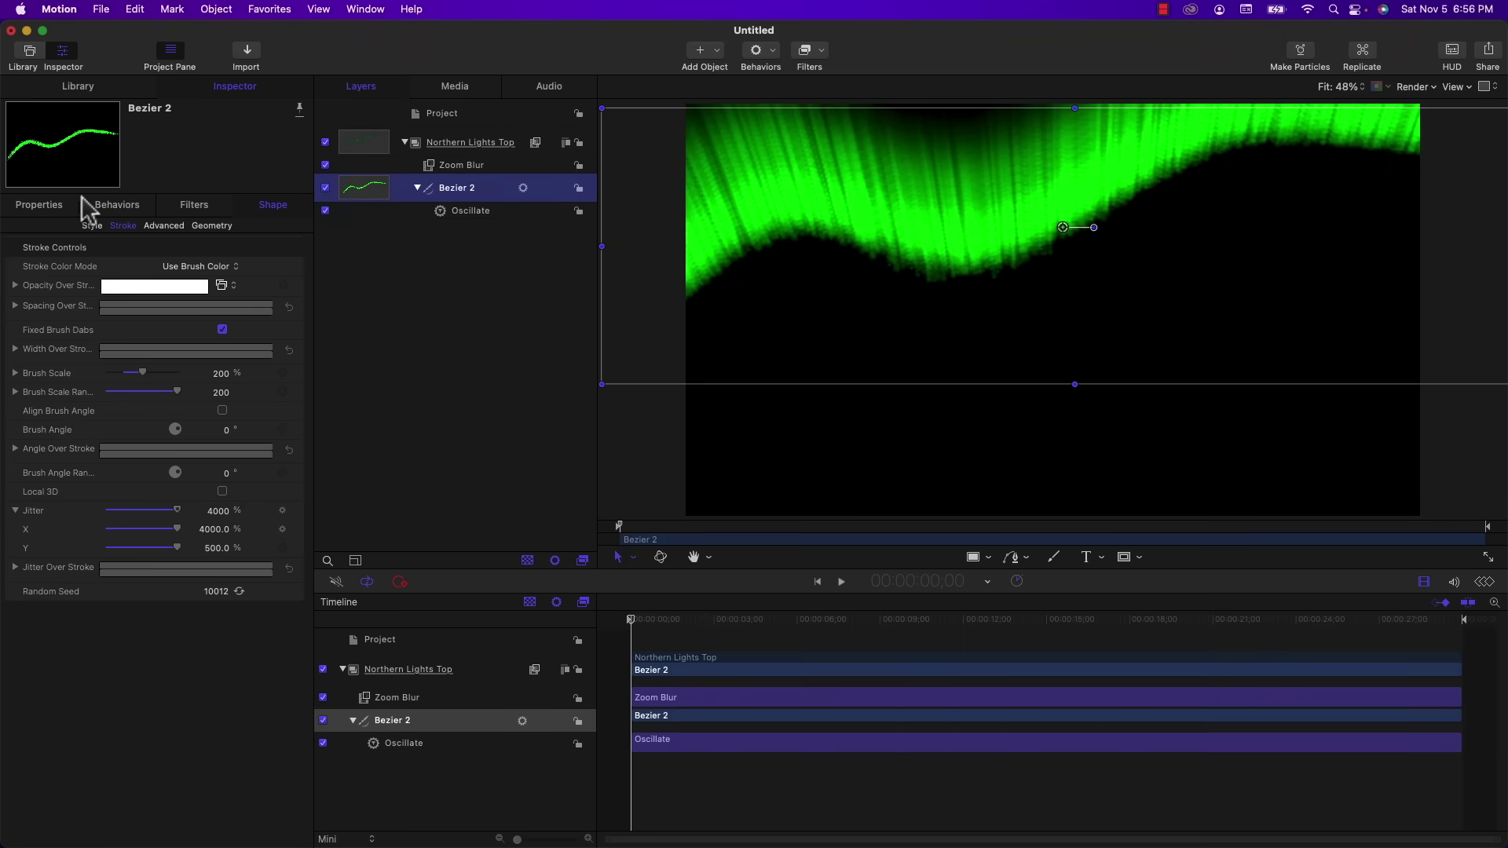
Drag Bezier 2's Position Y down to about 172.6 px, then deselect it.
{"action": "left_click", "coordinate": [51, 206]}
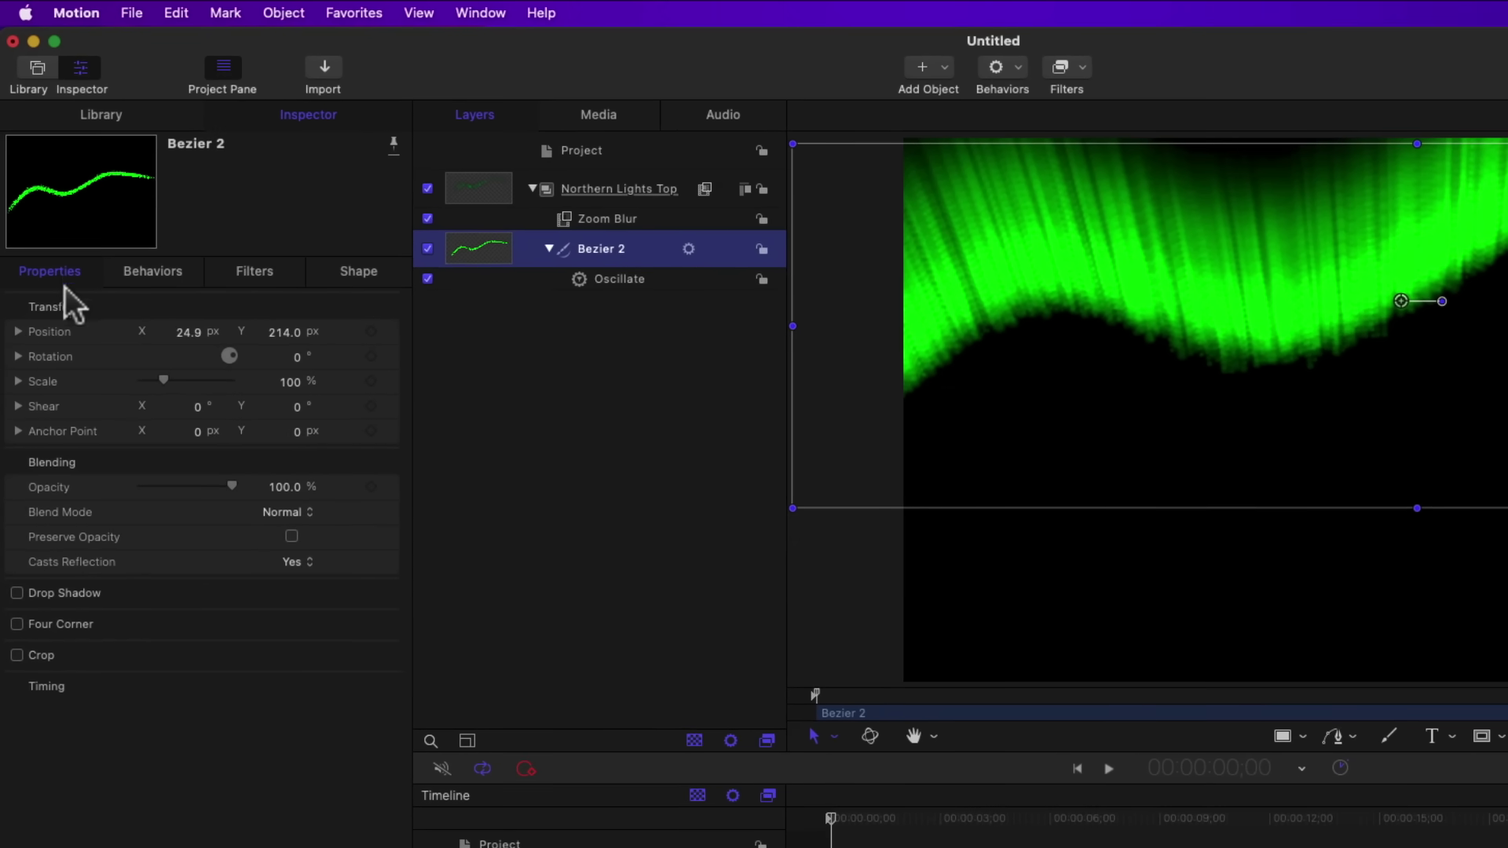
{"action": "left_click", "coordinate": [286, 333]}
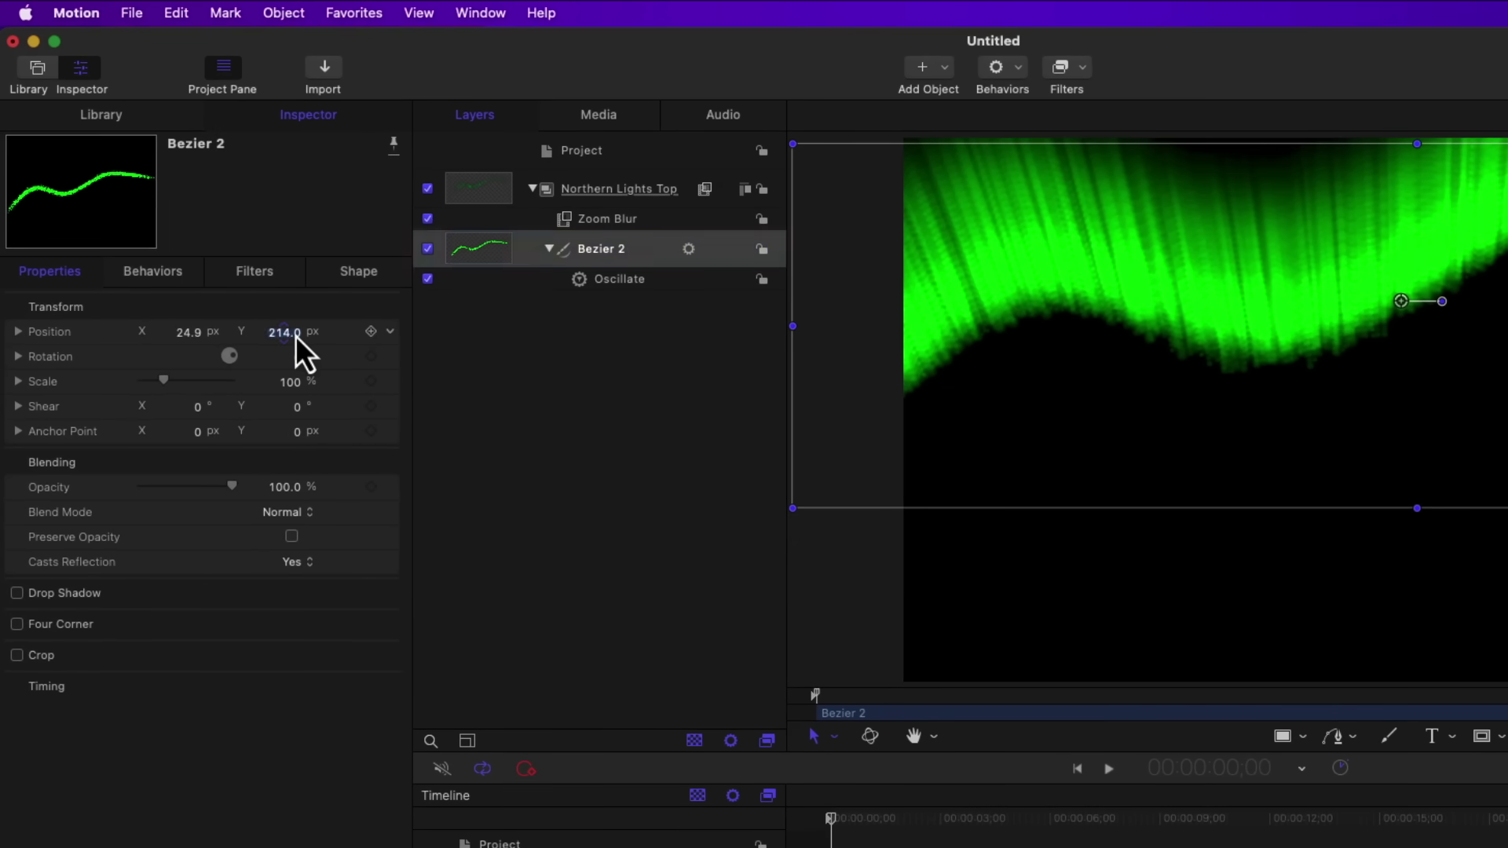
{"action": "left_click_drag", "start_coordinate": [286, 336], "coordinate": [246, 335]}
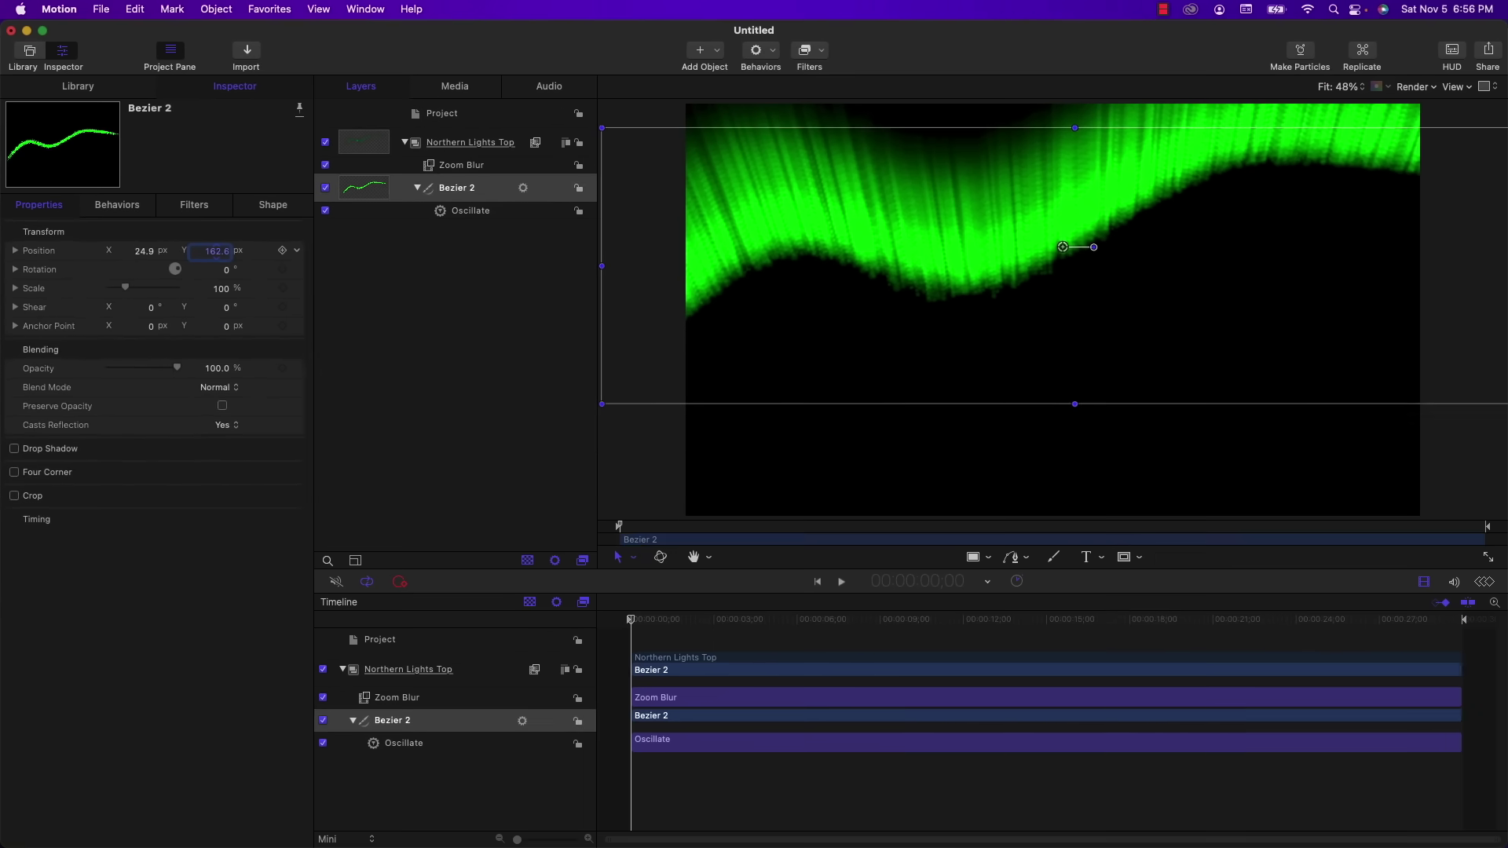
{"action": "key", "text": "super+shift+a"}
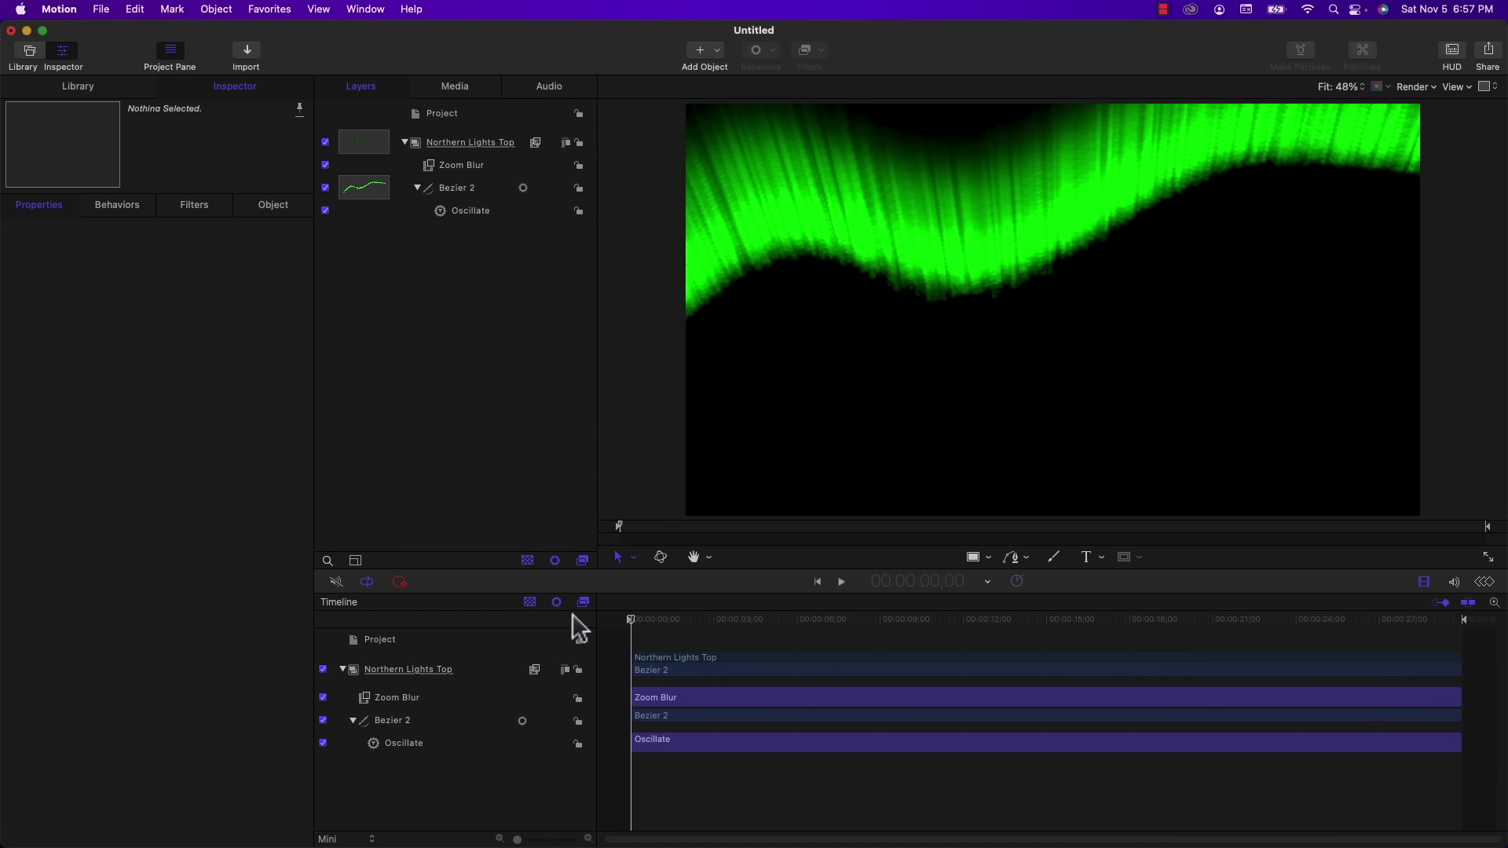
{"action": "left_click", "coordinate": [488, 144]}
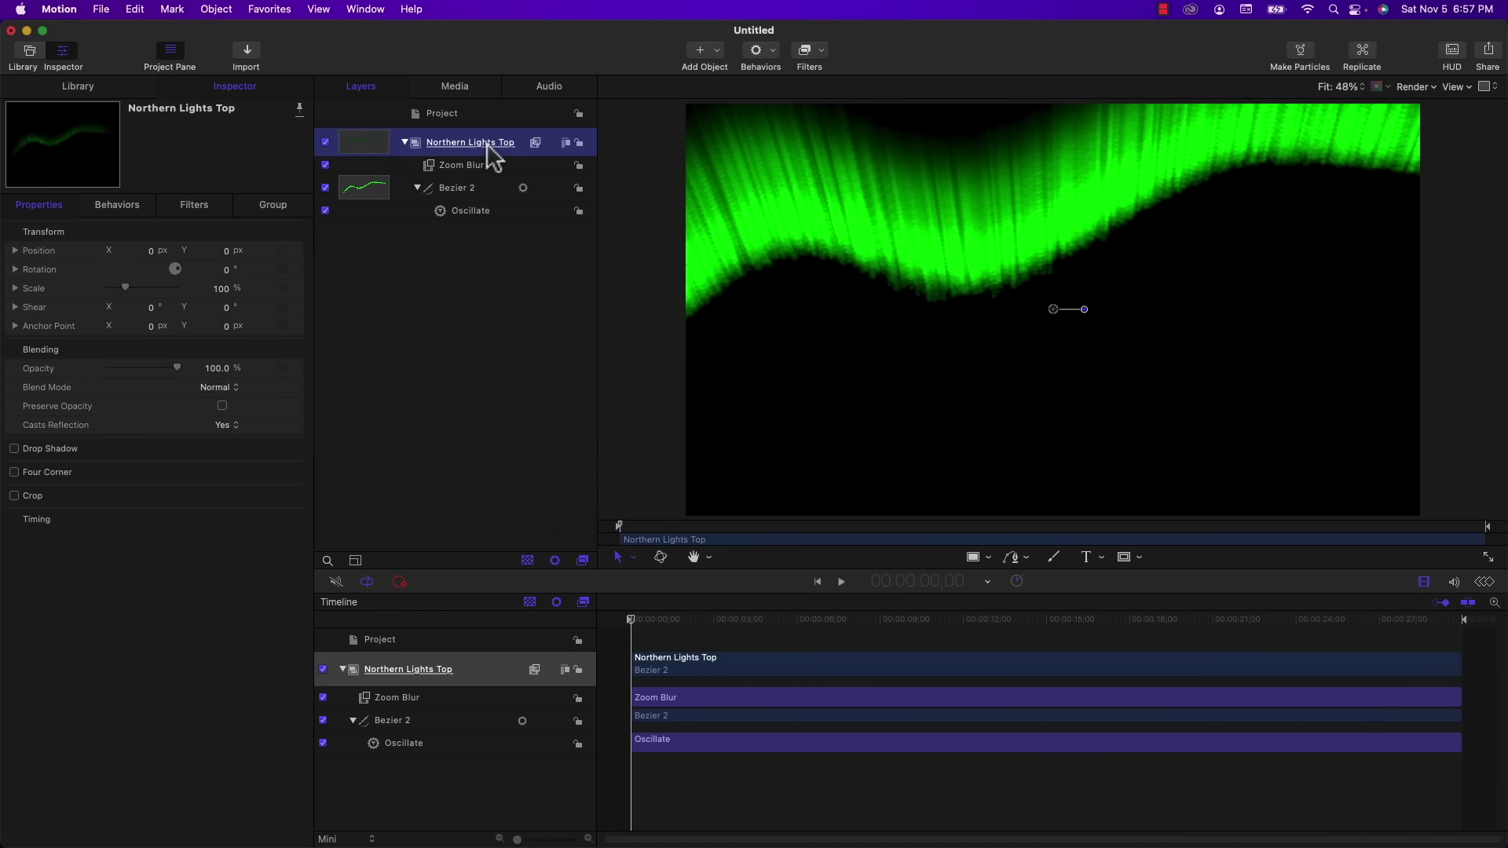
Add a Directional Blur to Northern Lights Top with Angle 90° and Amount 200.
{"action": "left_click", "coordinate": [823, 50]}
{"action": "mouse_move", "coordinate": [822, 89]}
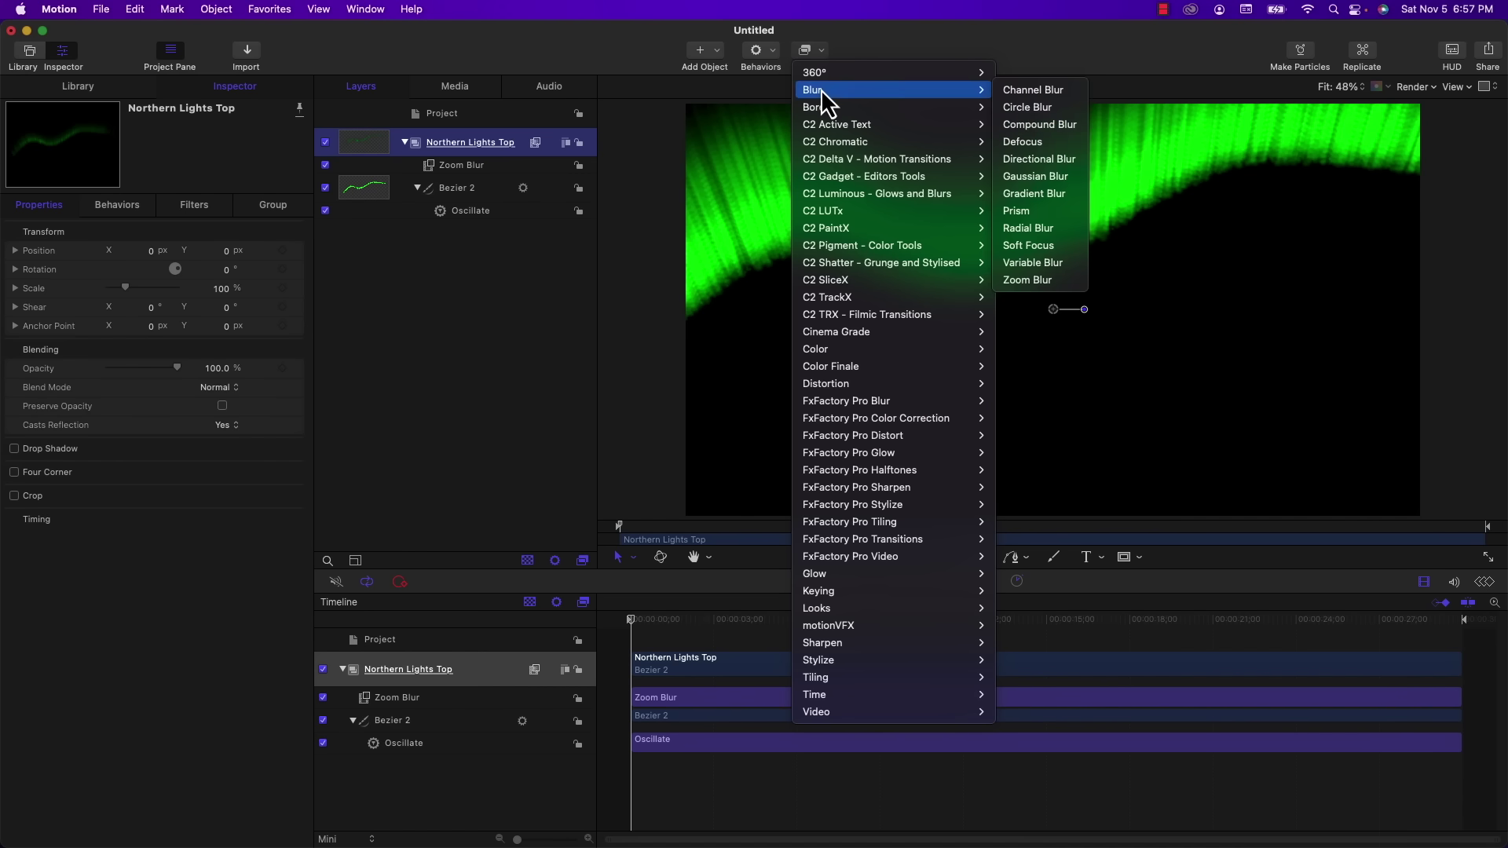
{"action": "left_click", "coordinate": [1043, 161]}
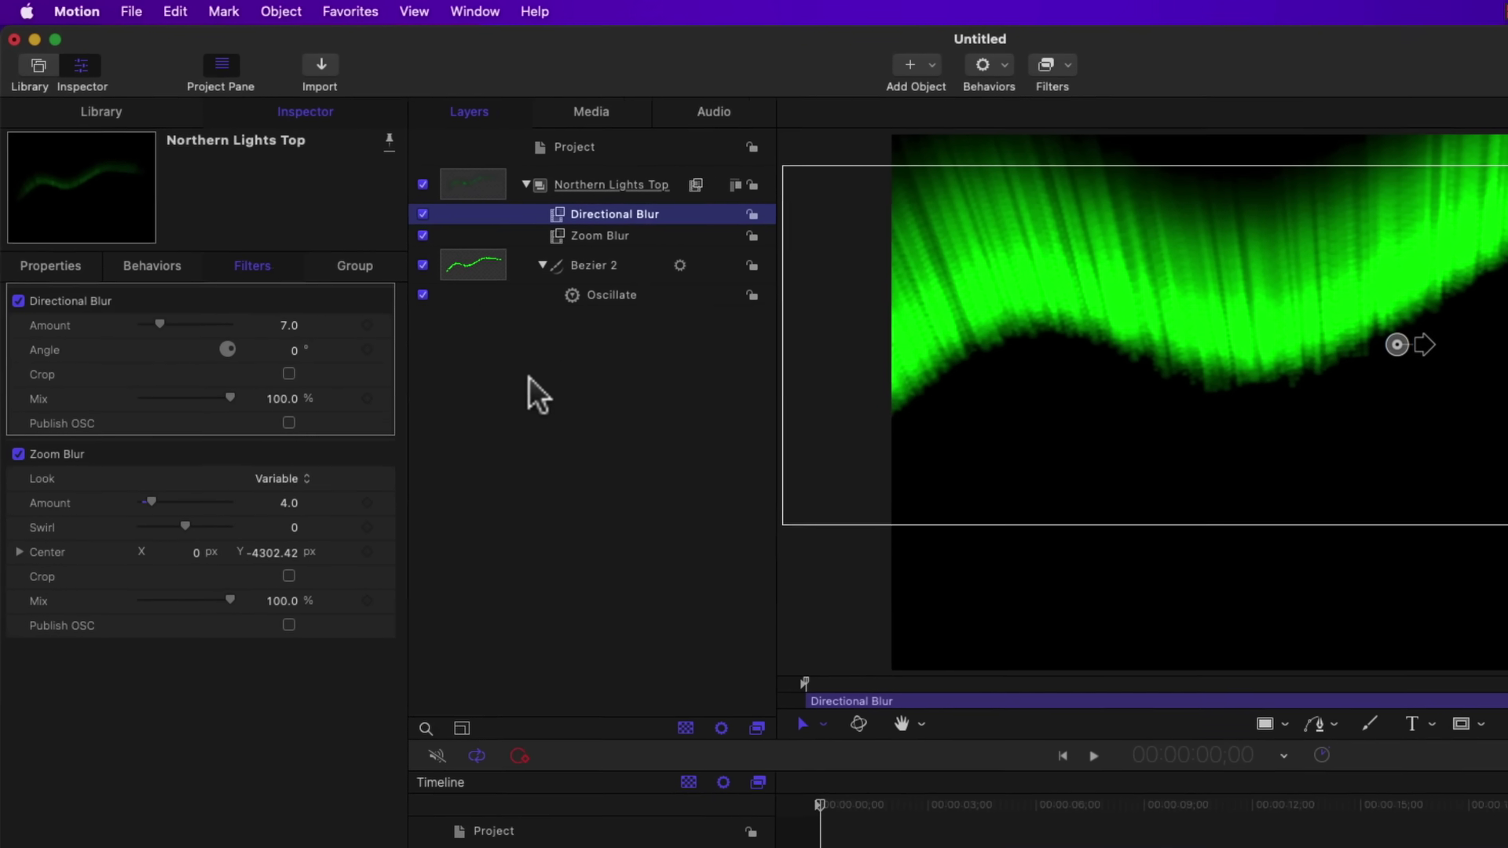
{"action": "left_click", "coordinate": [297, 354]}
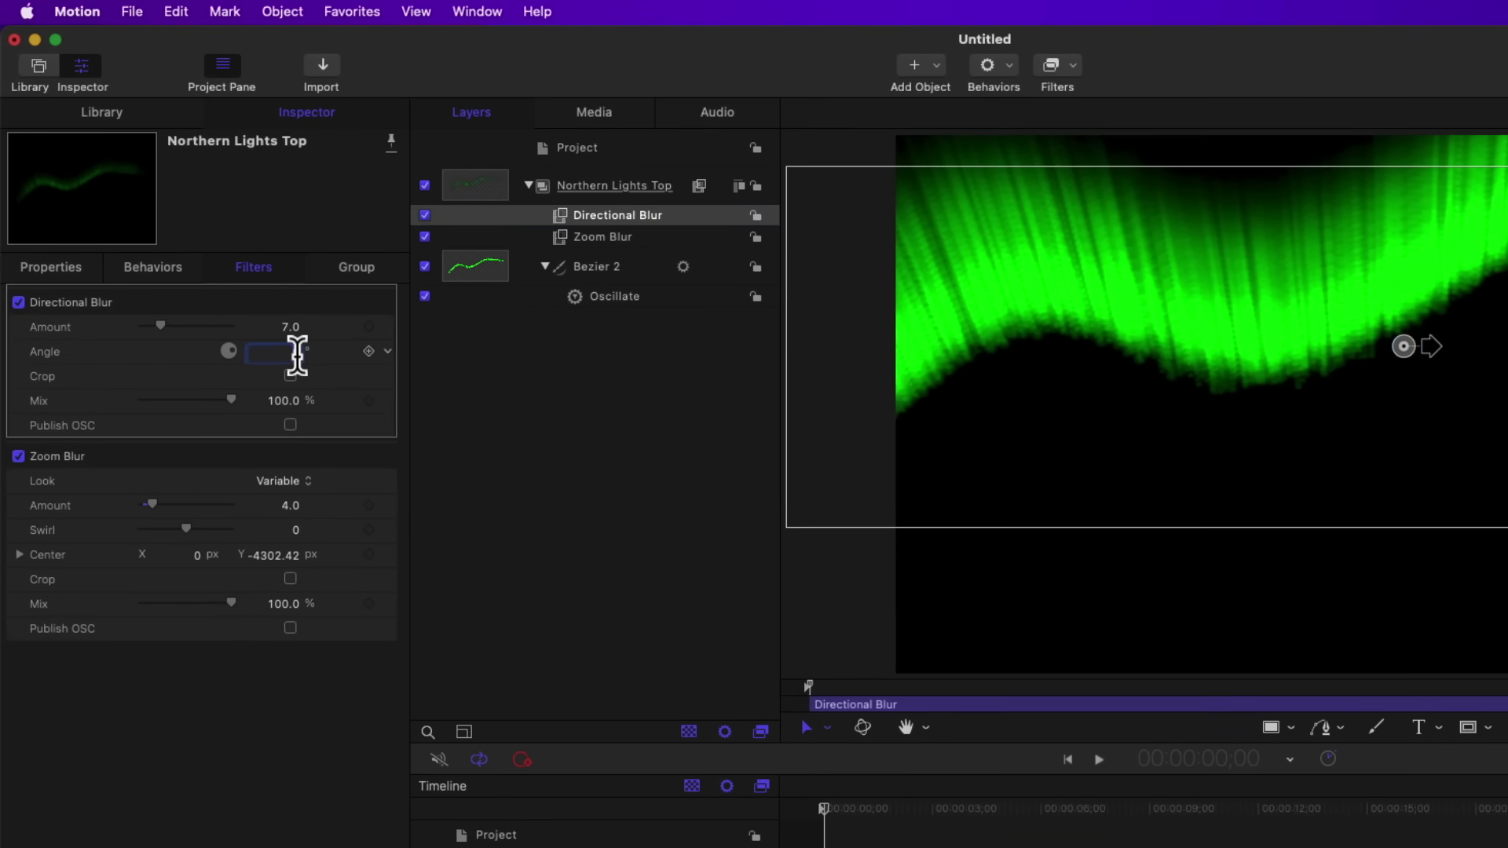
{"action": "type", "text": "90"}
{"action": "key", "text": "Return"}
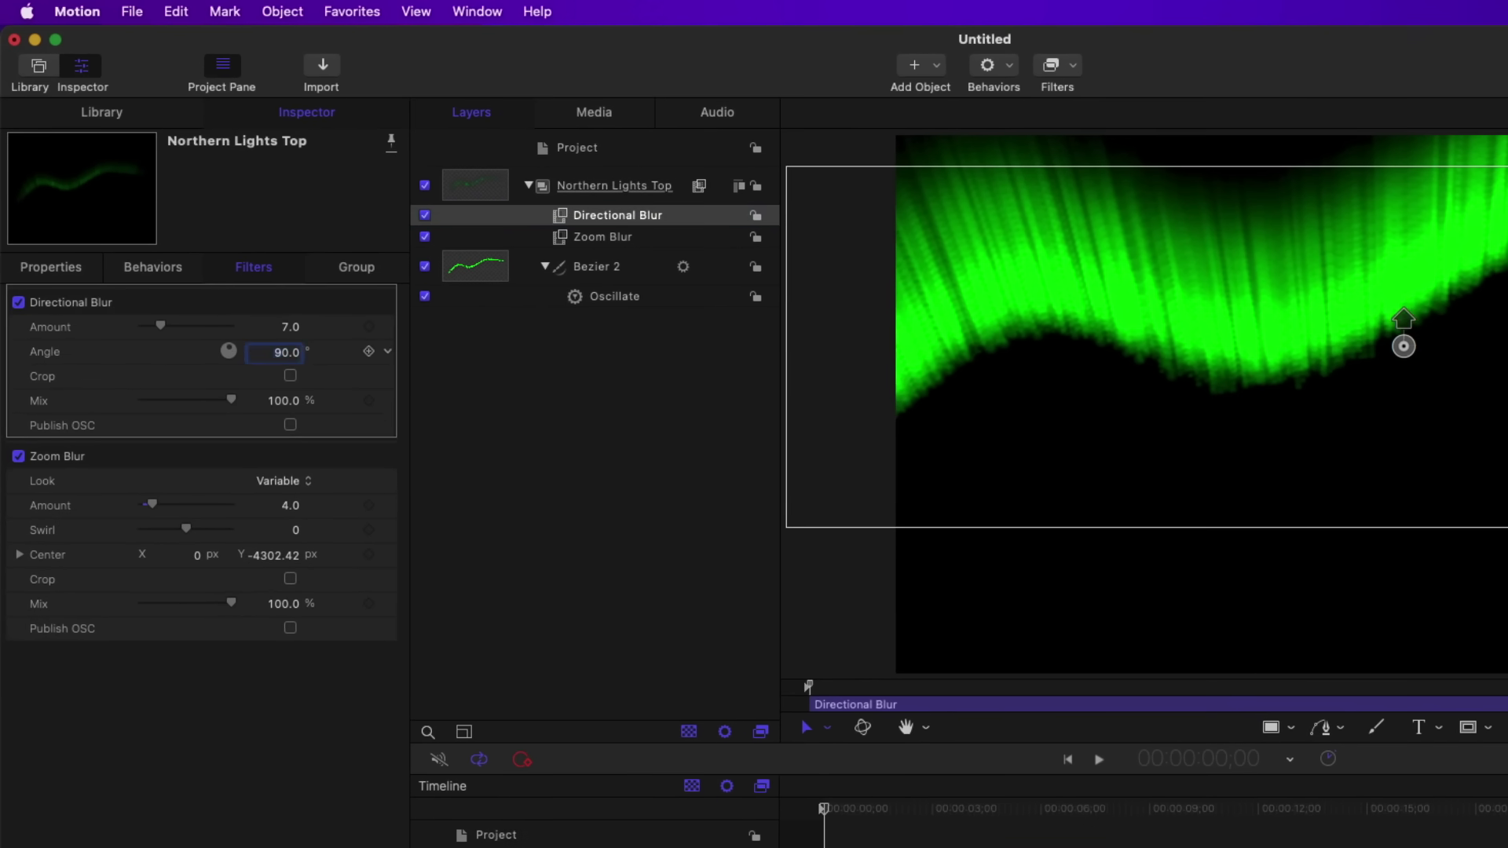
{"action": "left_click", "coordinate": [284, 328]}
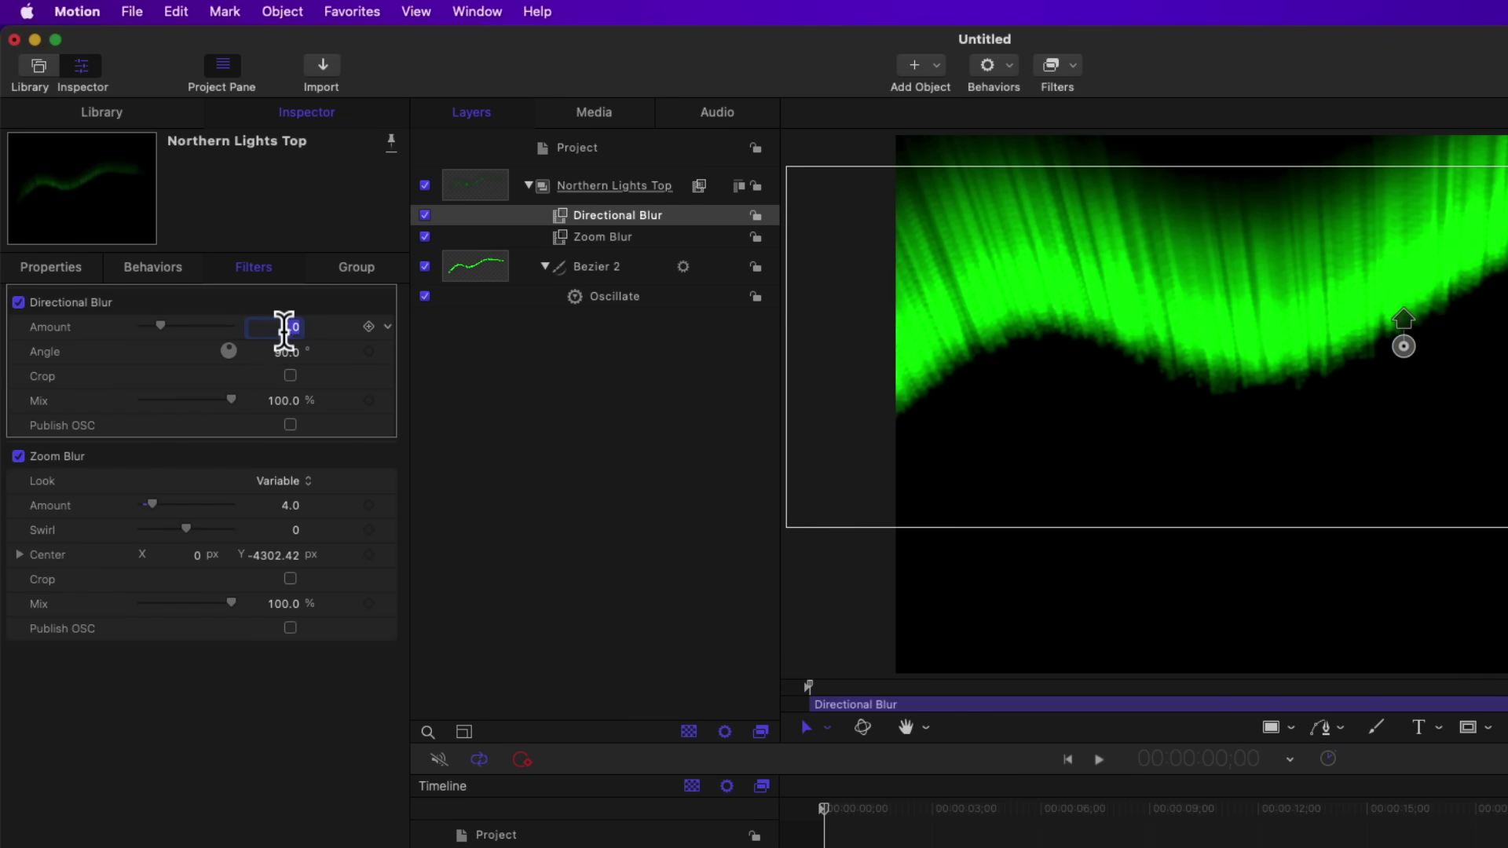
{"action": "type", "text": "200"}
{"action": "key", "text": "Return"}
Preview the blurred animation, rewind to the first frame, and reselect Northern Lights Top.
{"action": "key", "text": "space"}
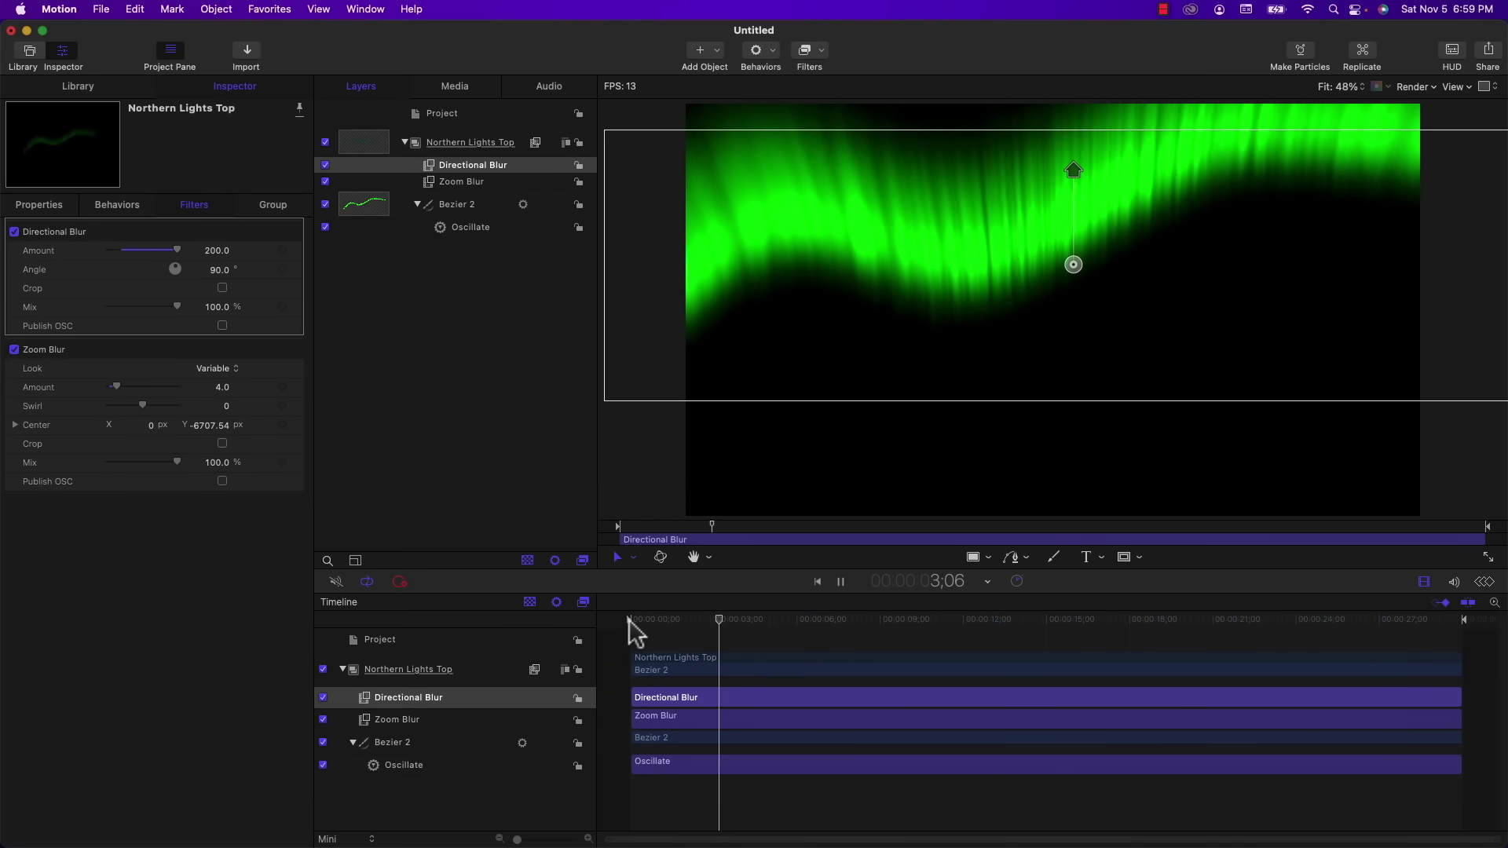
{"action": "key", "text": "space"}
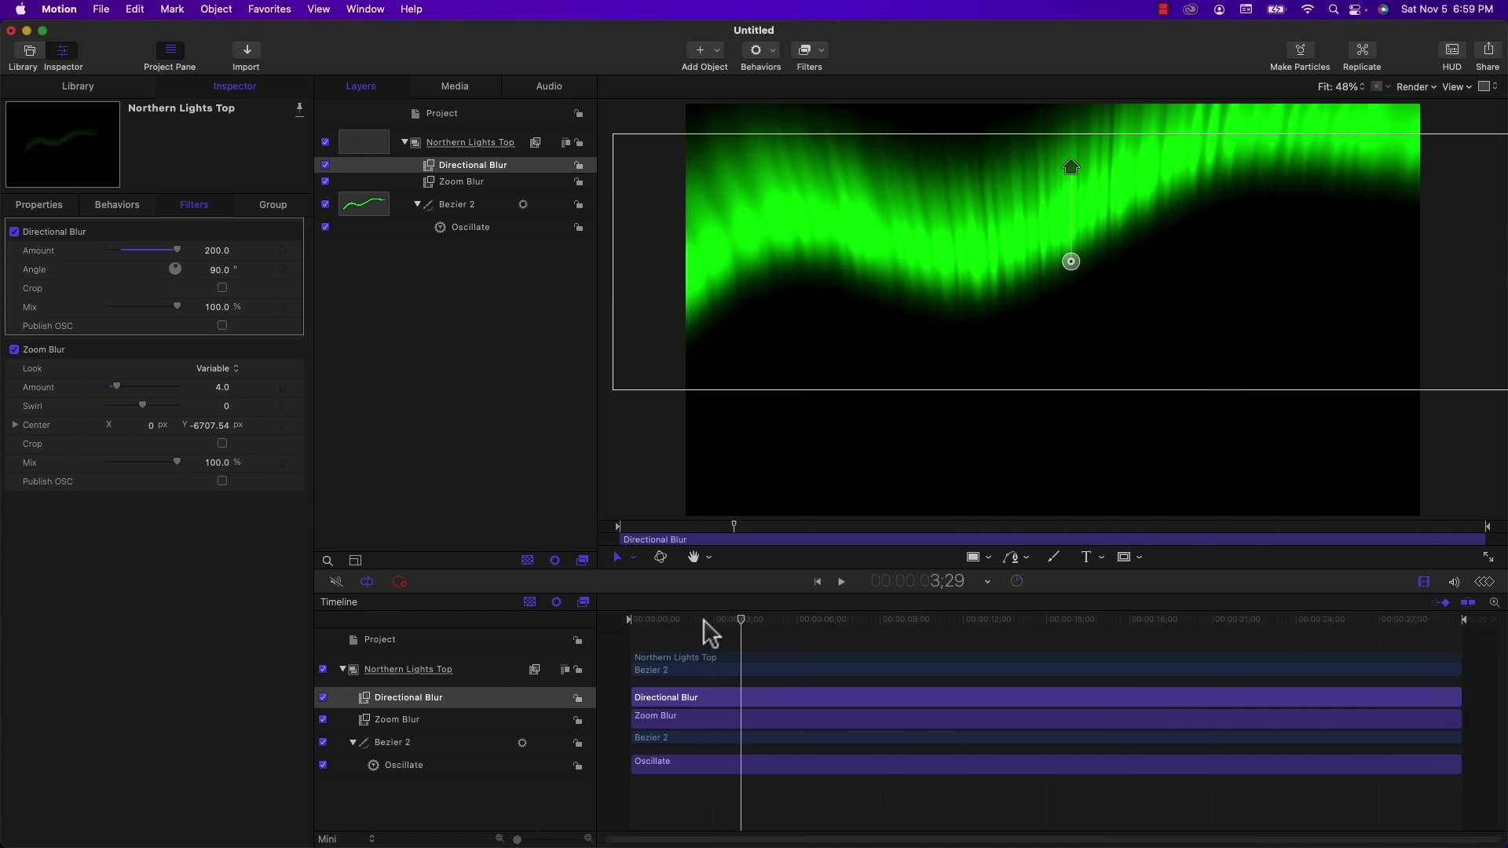
{"action": "left_click", "coordinate": [654, 620]}
{"action": "left_click_drag", "start_coordinate": [636, 620], "coordinate": [601, 625]}
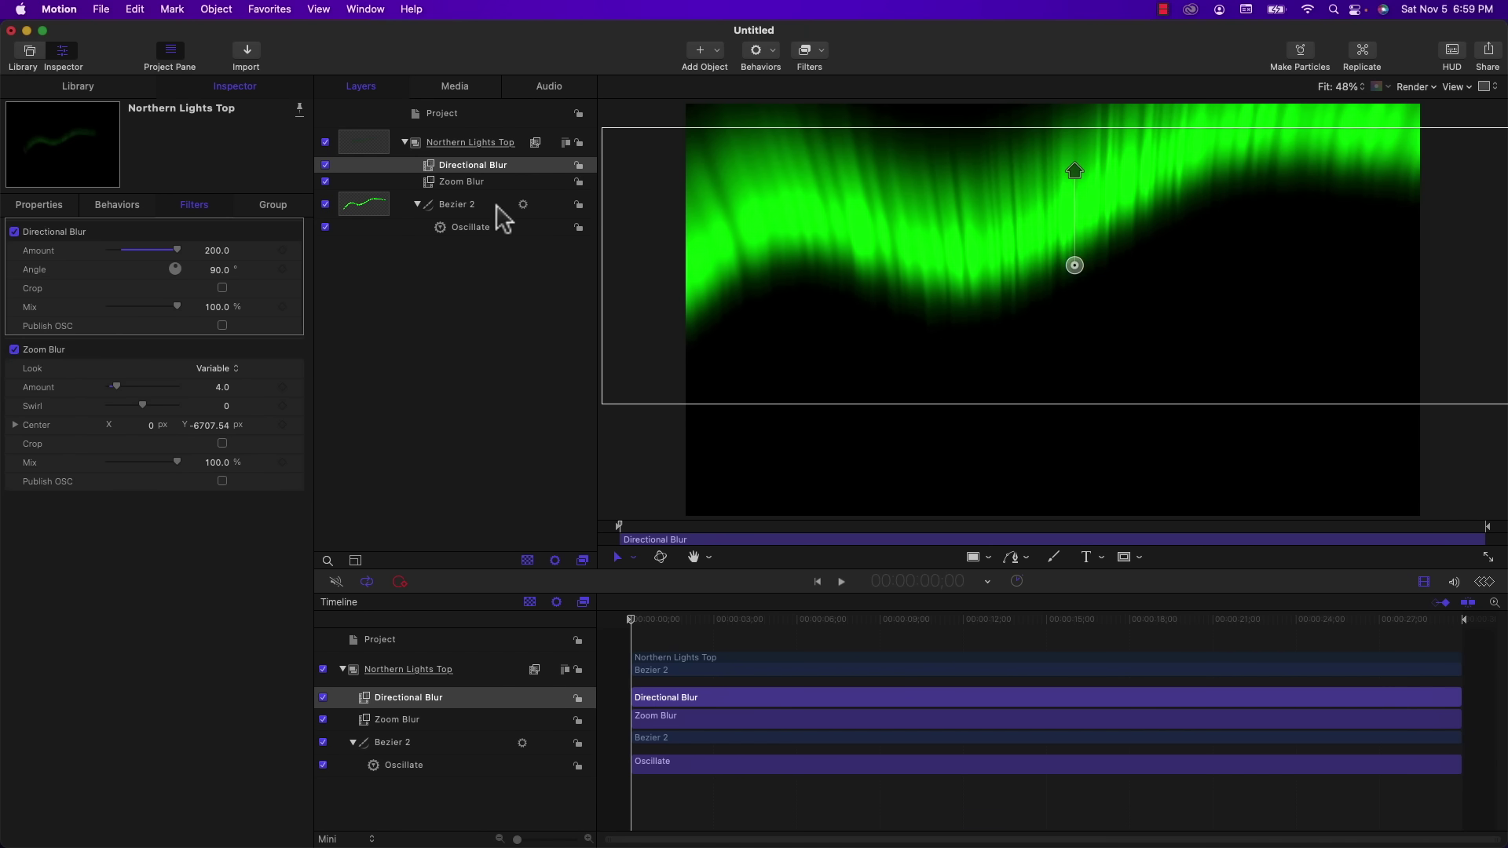
{"action": "left_click", "coordinate": [464, 143]}
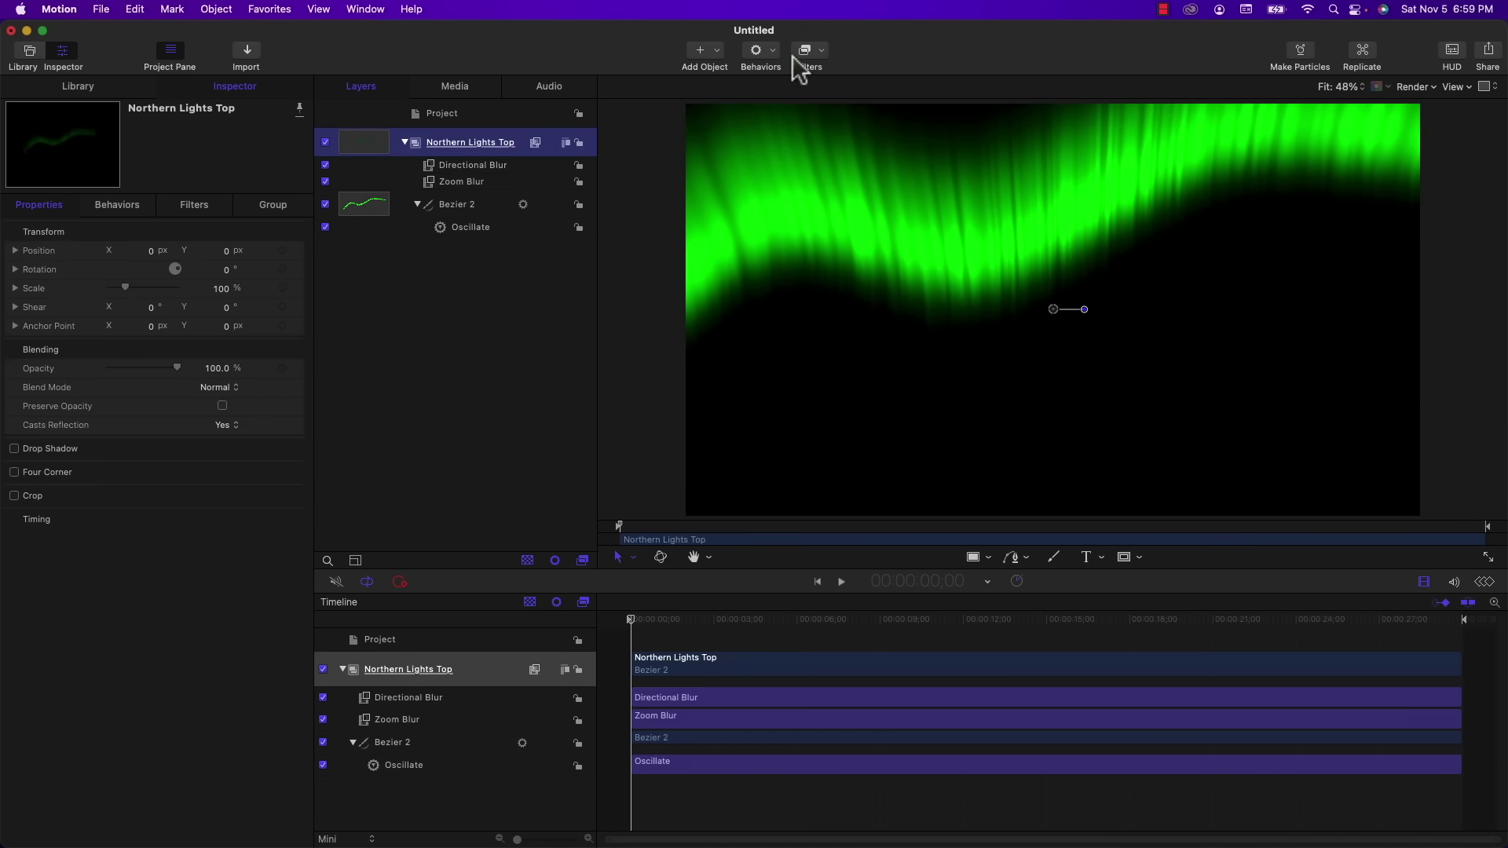
Add a second Directional Blur to Northern Lights Top with Amount 100.
{"action": "left_click", "coordinate": [817, 48]}
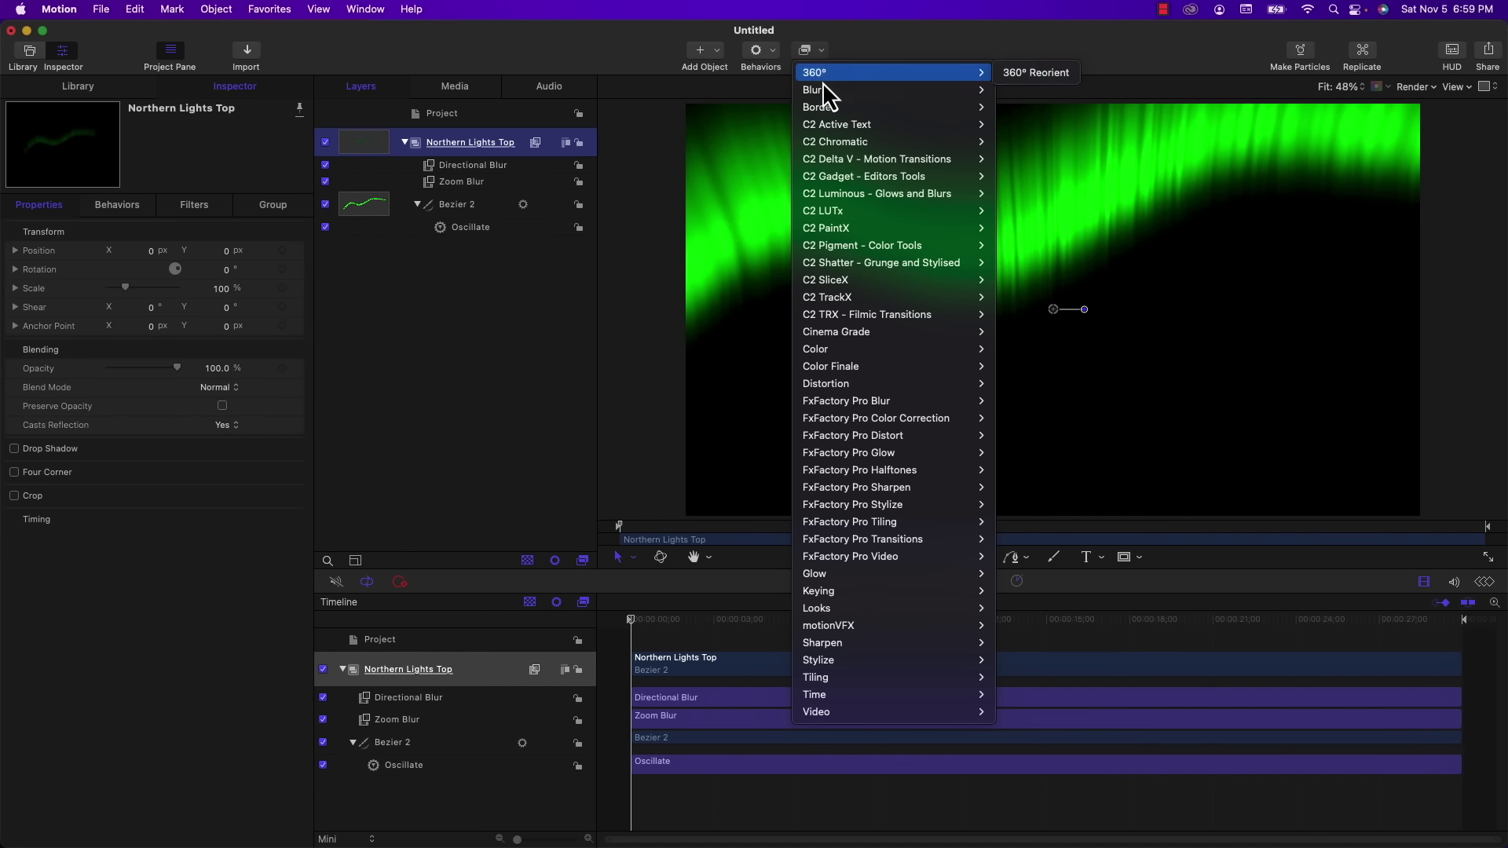
{"action": "mouse_move", "coordinate": [822, 88]}
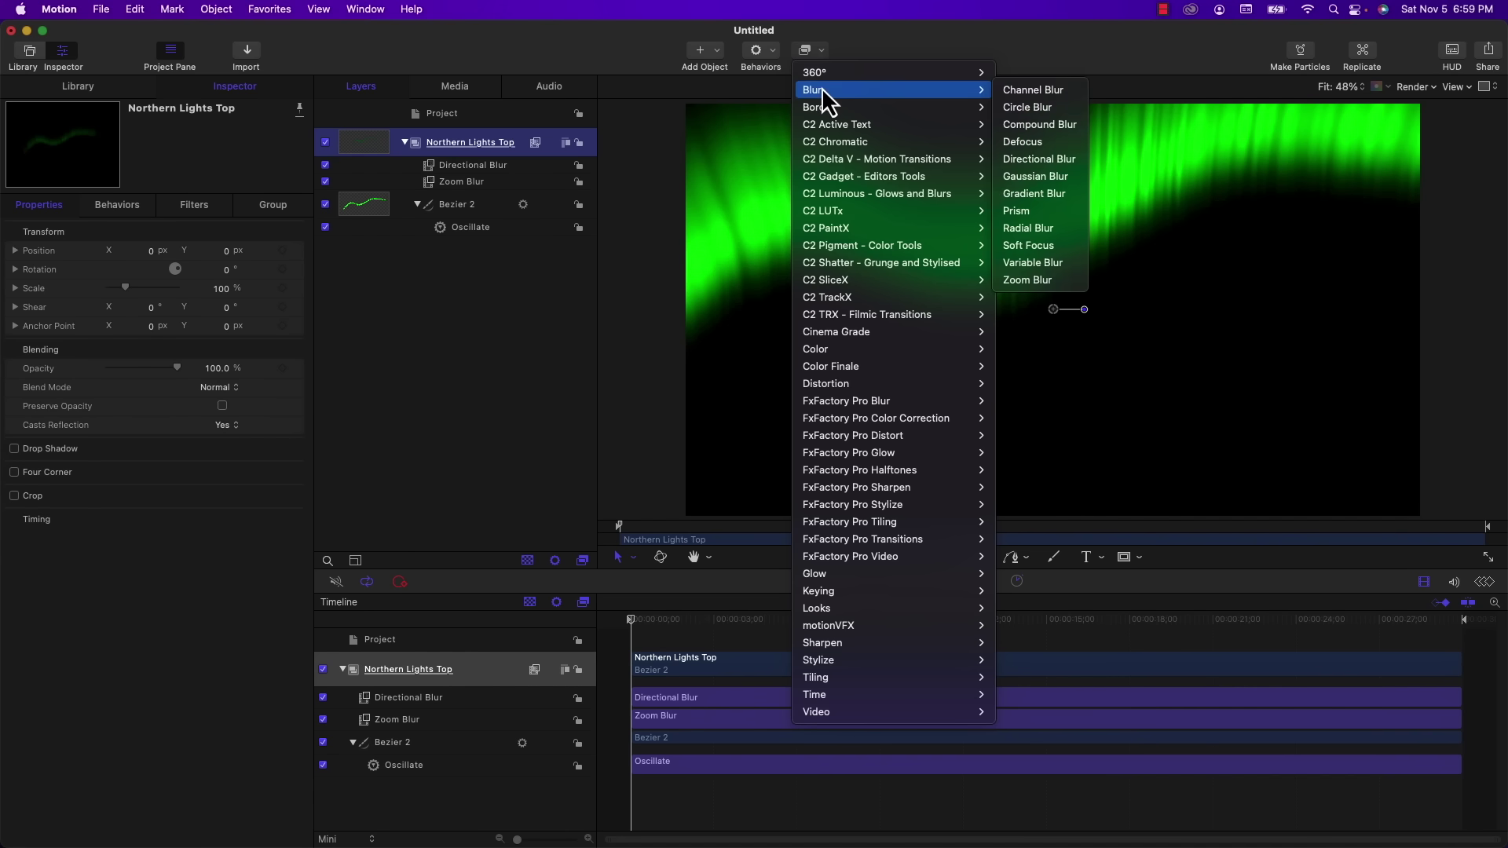
{"action": "left_click", "coordinate": [1031, 157]}
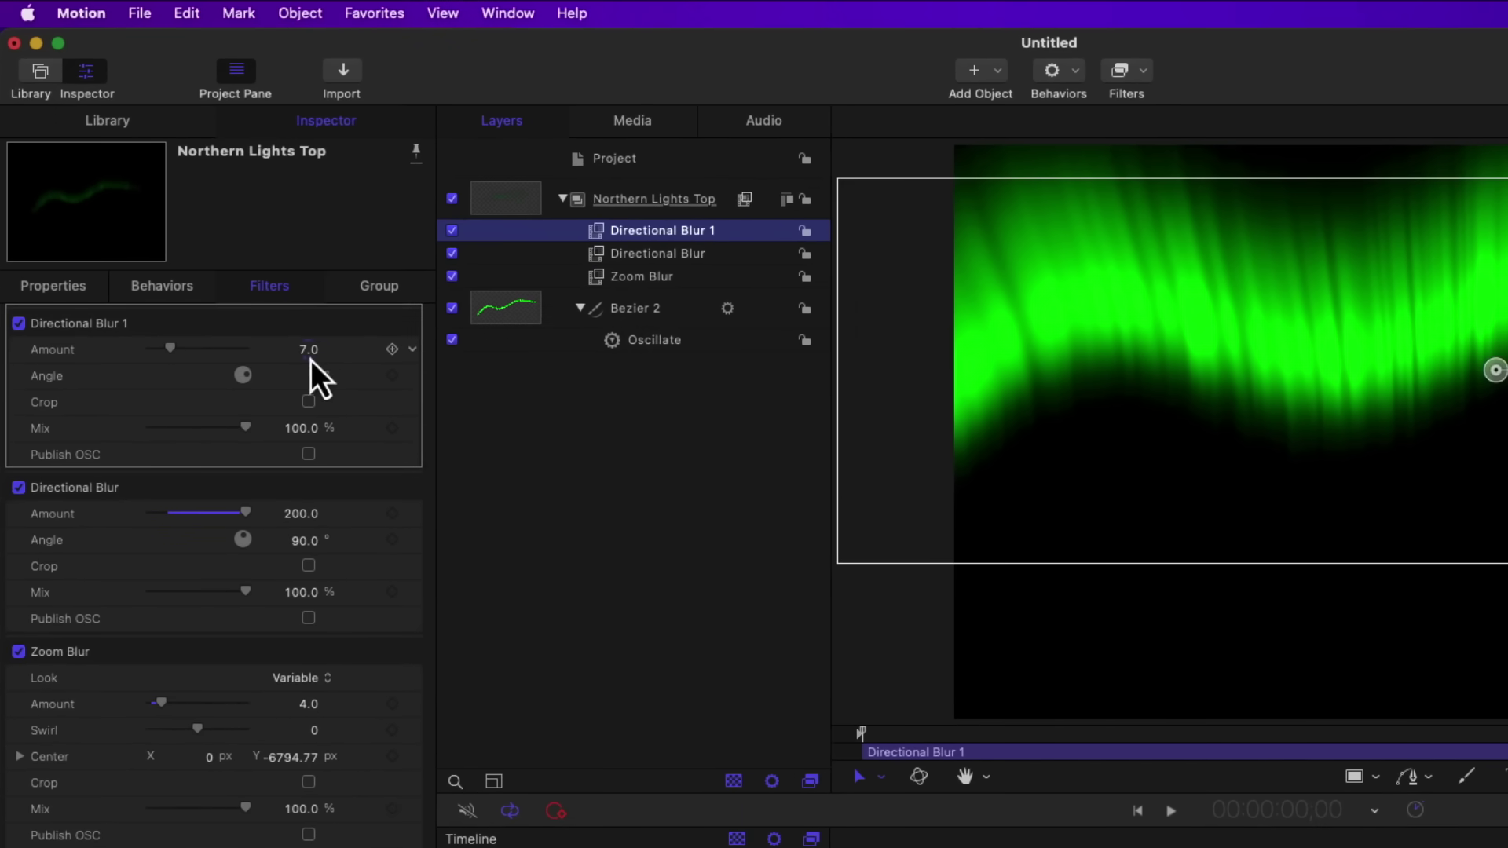
{"action": "left_click", "coordinate": [311, 350]}
{"action": "type", "text": "100"}
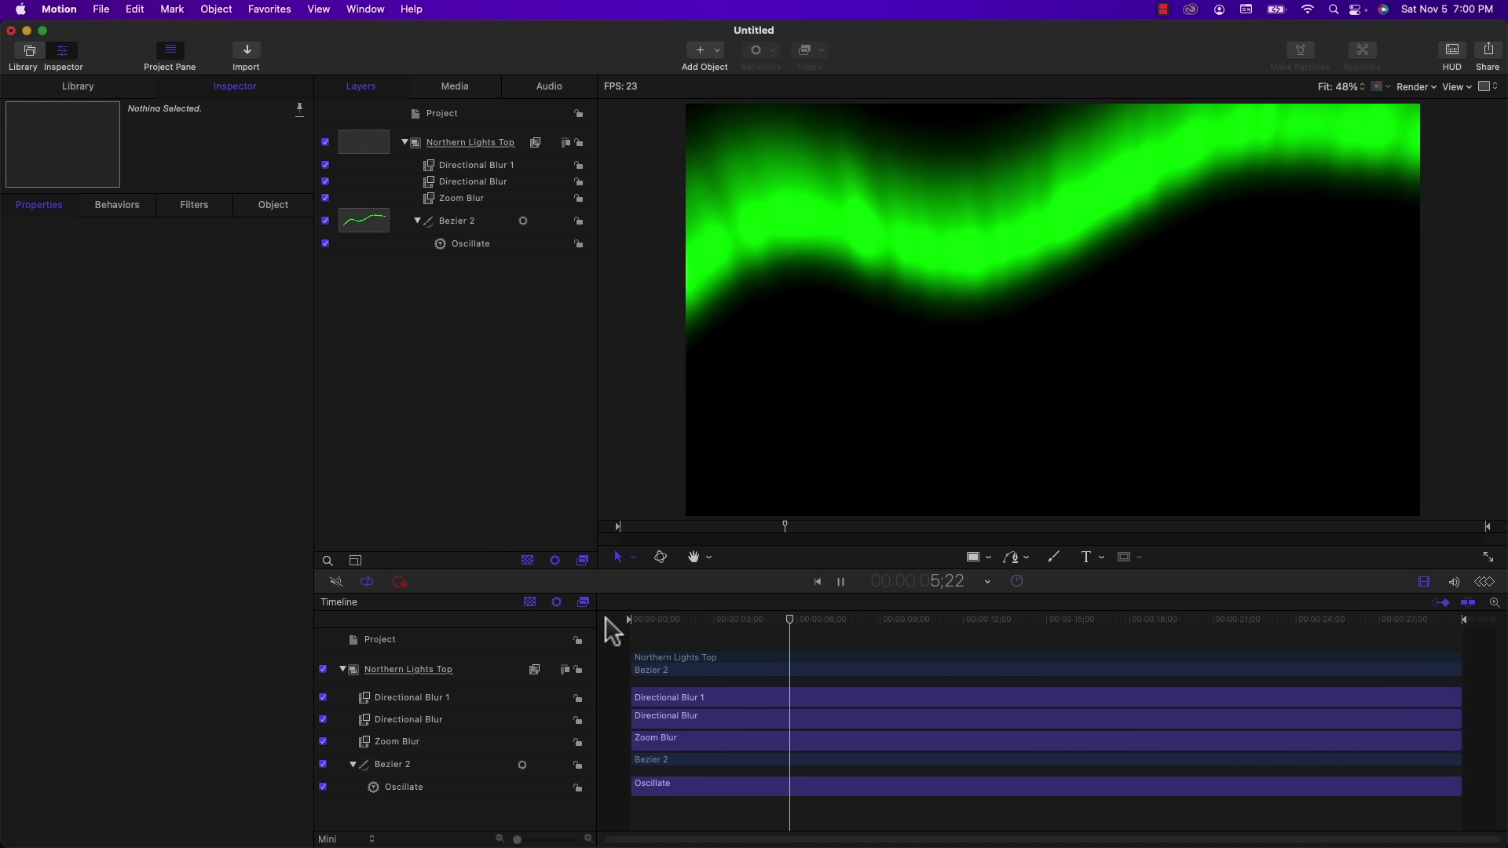
Stop the animation preview and rewind the playhead to the first frame.
{"action": "key", "text": "space"}
{"action": "left_click_drag", "start_coordinate": [691, 626], "coordinate": [578, 624]}
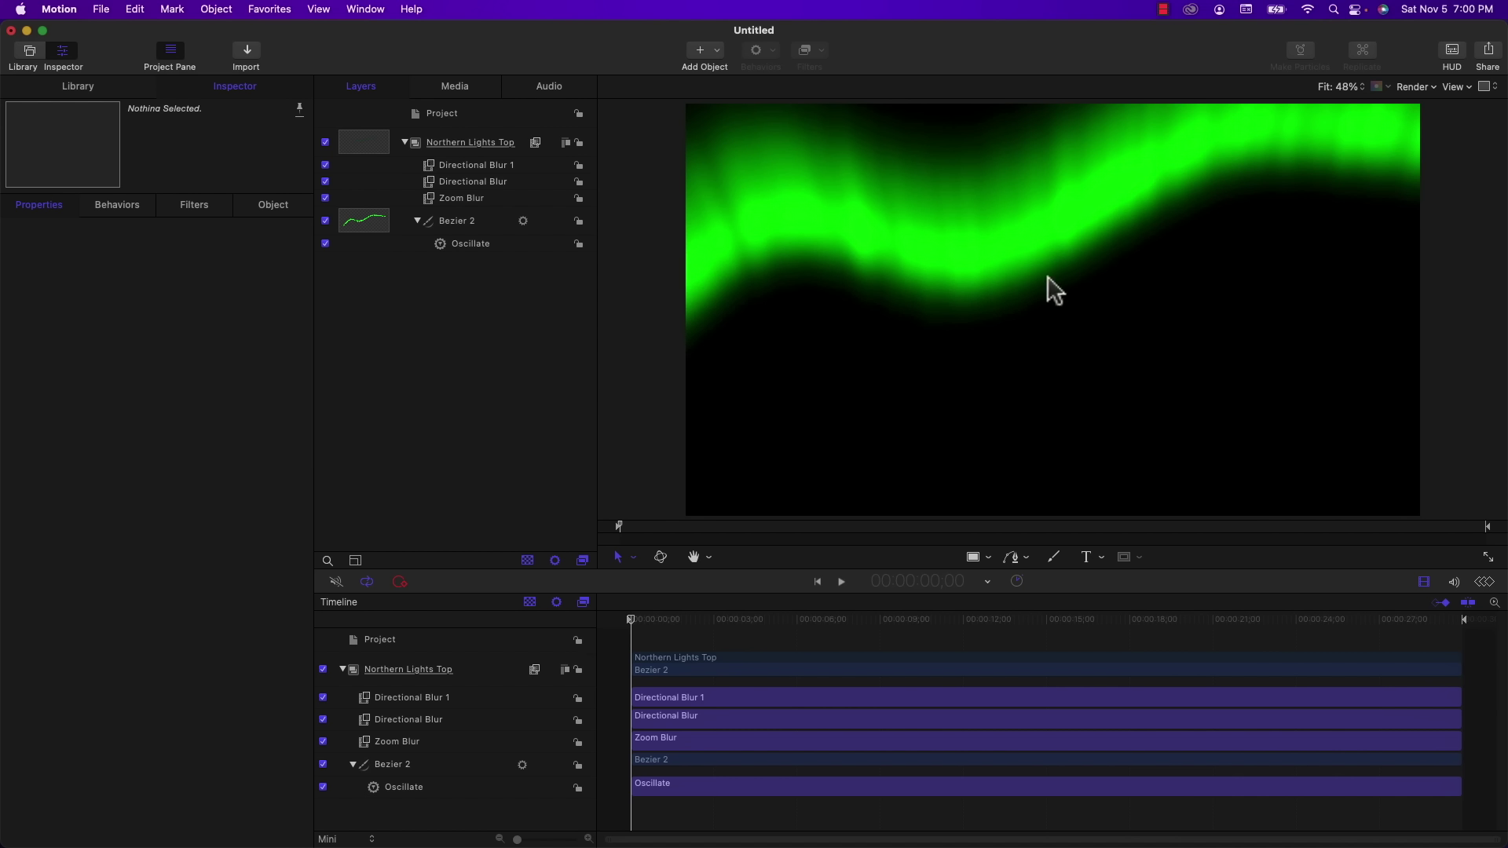
{"action": "left_click", "coordinate": [1014, 559]}
Draw a looping four-point Bezier path from upper right across the lower canvas as Bezier 3.
{"action": "left_click", "coordinate": [1456, 229]}
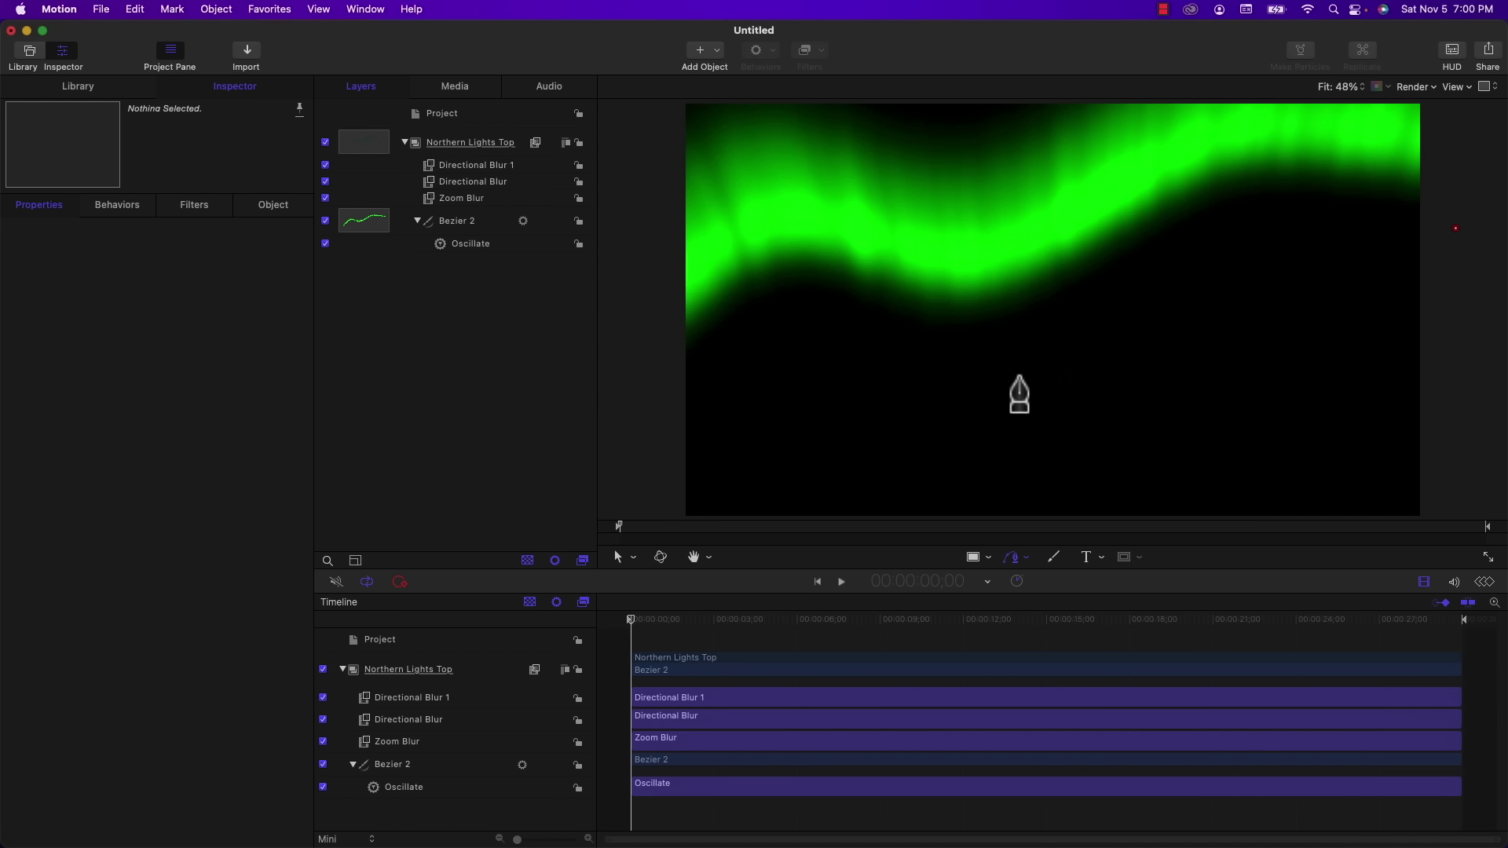
{"action": "left_click_drag", "start_coordinate": [965, 390], "coordinate": [993, 472]}
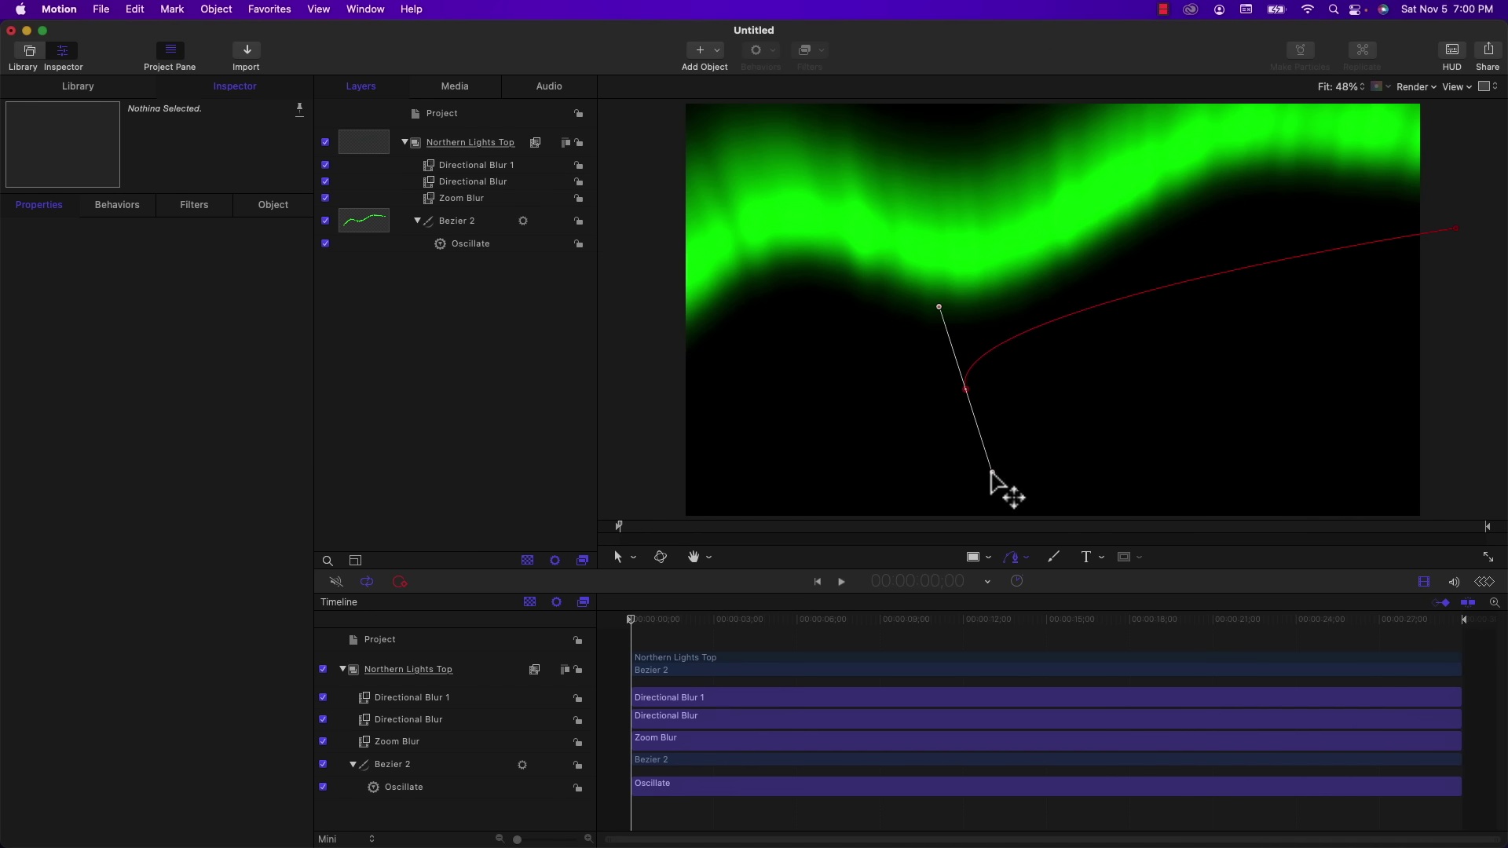
{"action": "left_click_drag", "start_coordinate": [1440, 402], "coordinate": [1452, 469]}
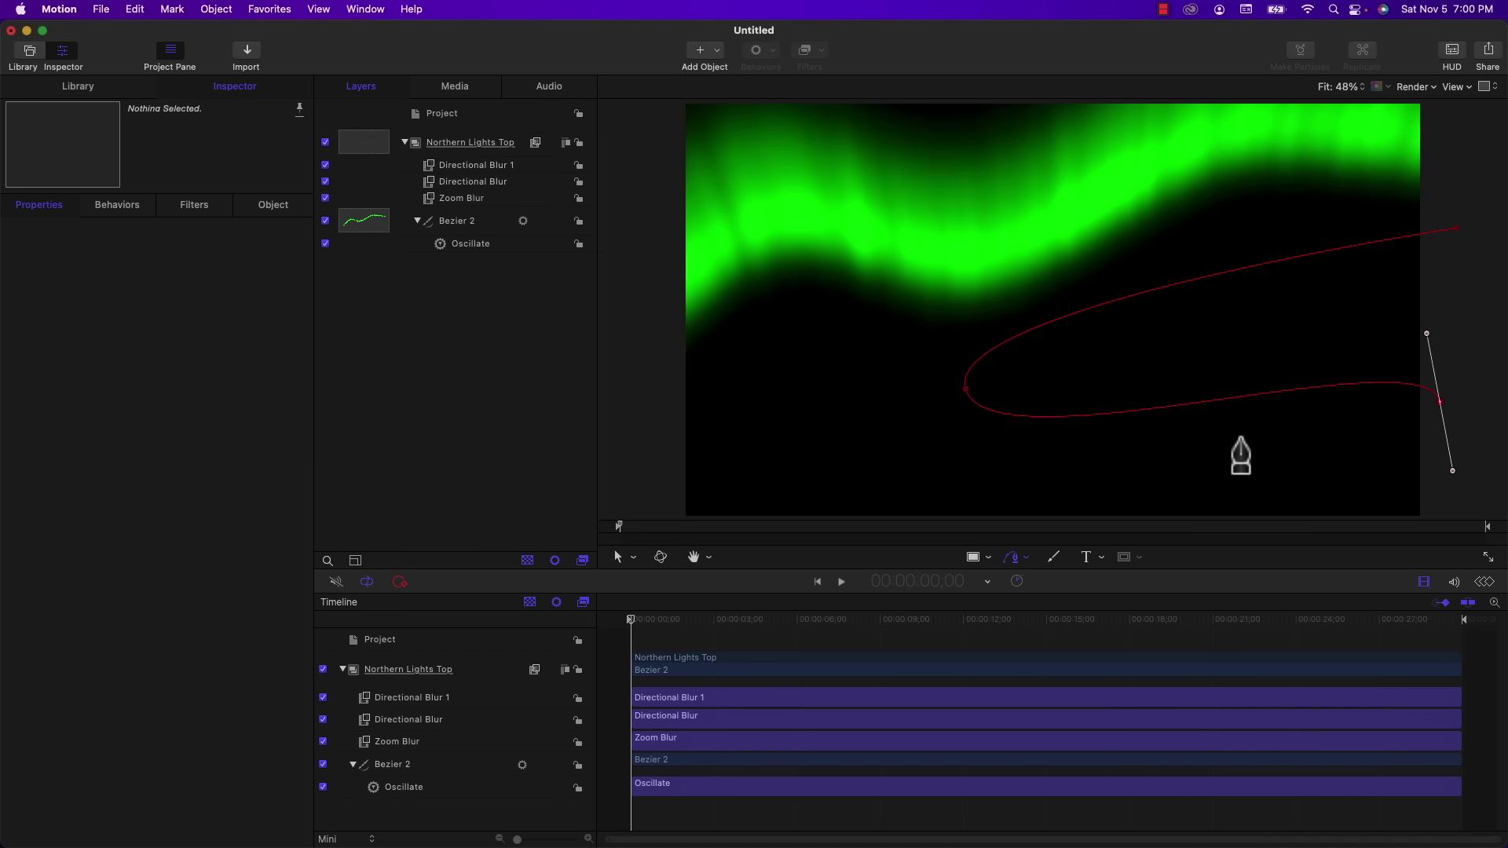
{"action": "scroll", "coordinate": [1240, 456], "scroll_direction": "down", "scroll_amount": 3}
{"action": "scroll", "coordinate": [1241, 455], "scroll_direction": "down", "scroll_amount": 3}
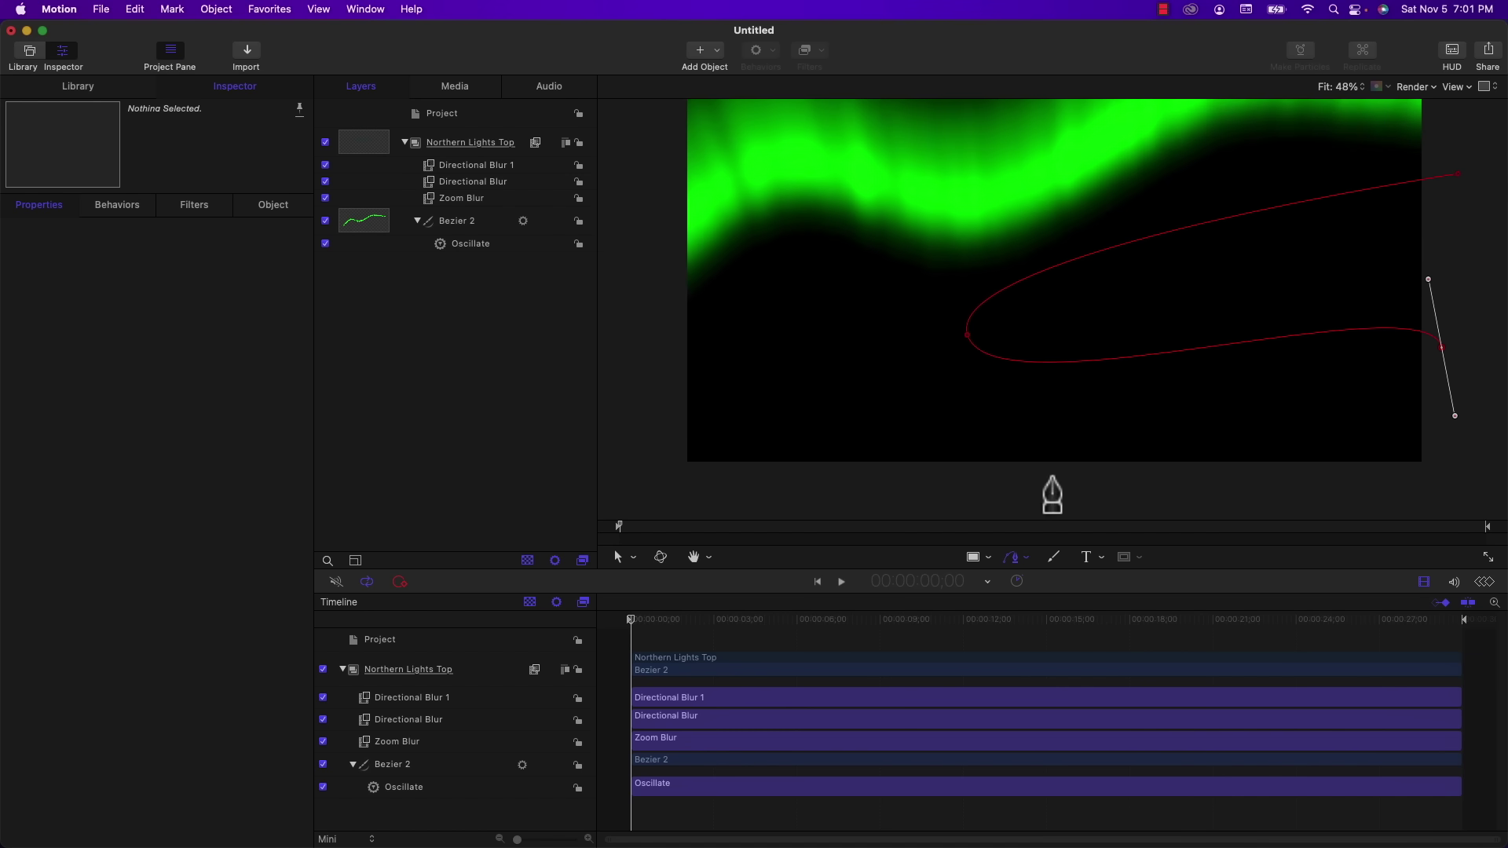
{"action": "left_click", "coordinate": [1026, 499]}
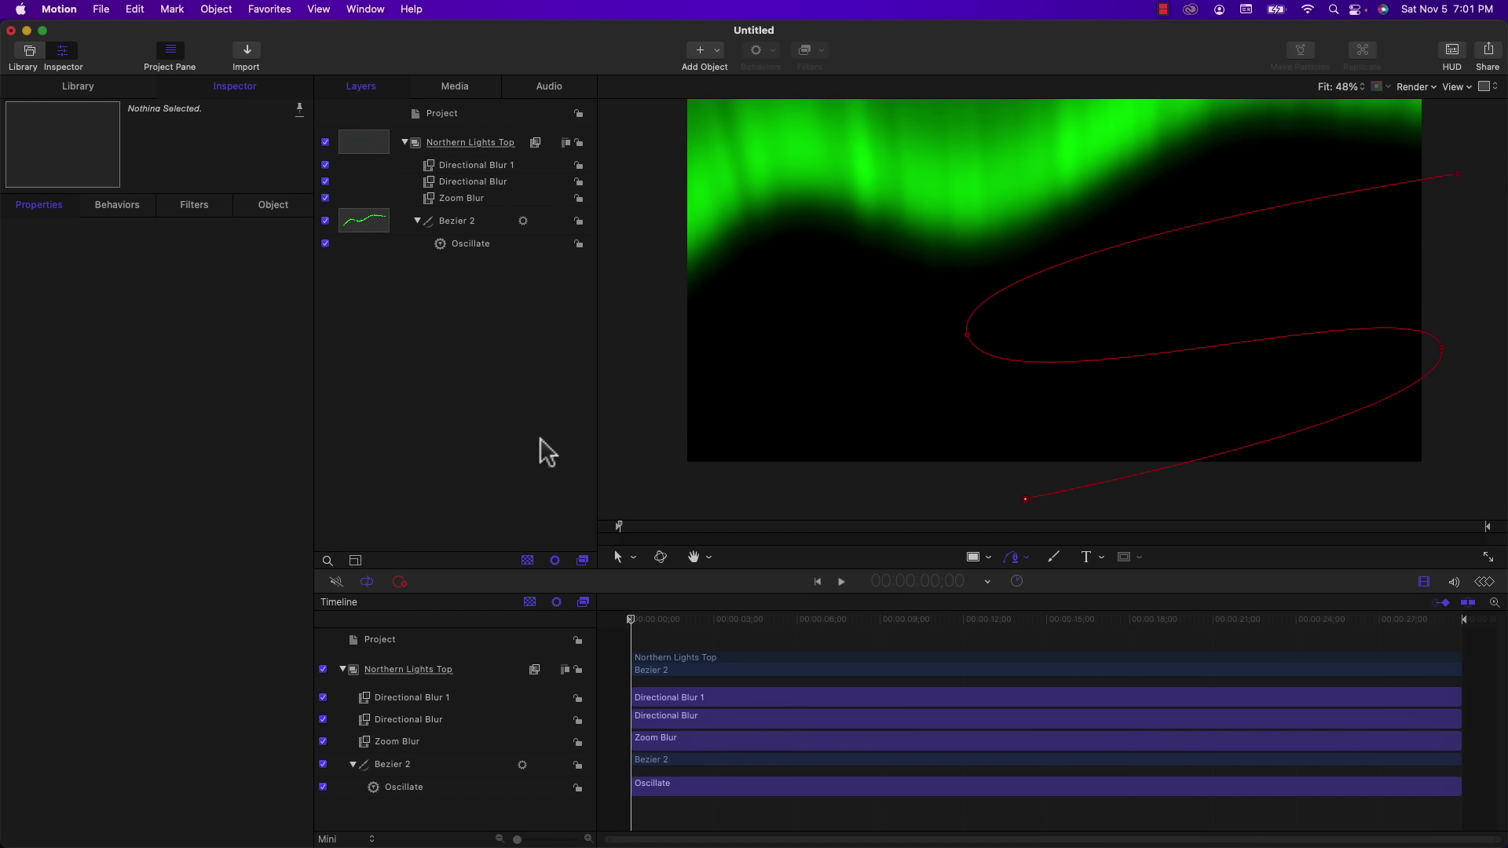
{"action": "left_click", "coordinate": [617, 557]}
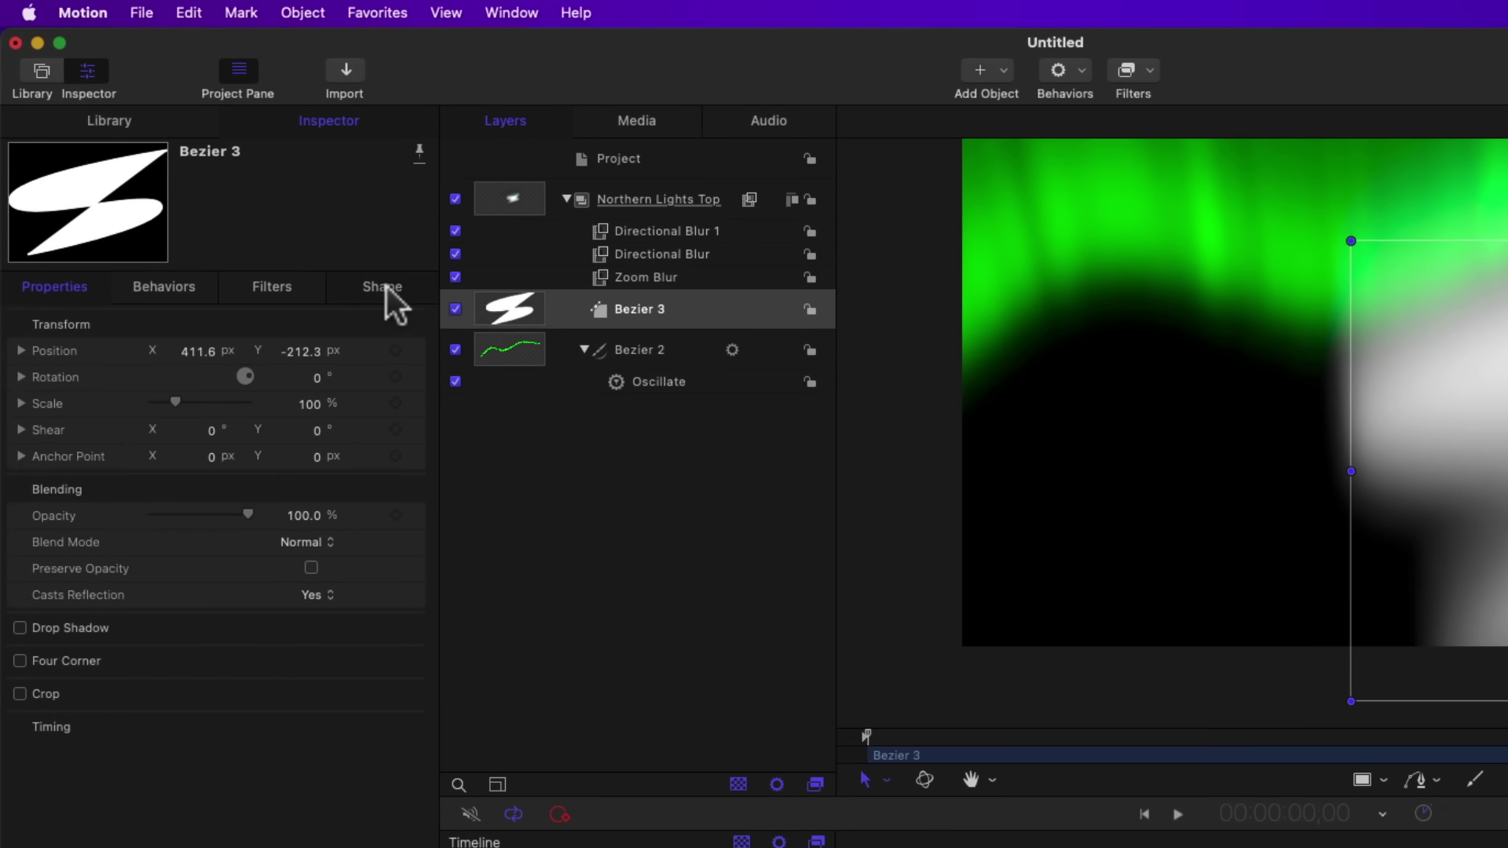
Remove Bezier 3's fill and put the shape into a new group of its own.
{"action": "left_click", "coordinate": [385, 291]}
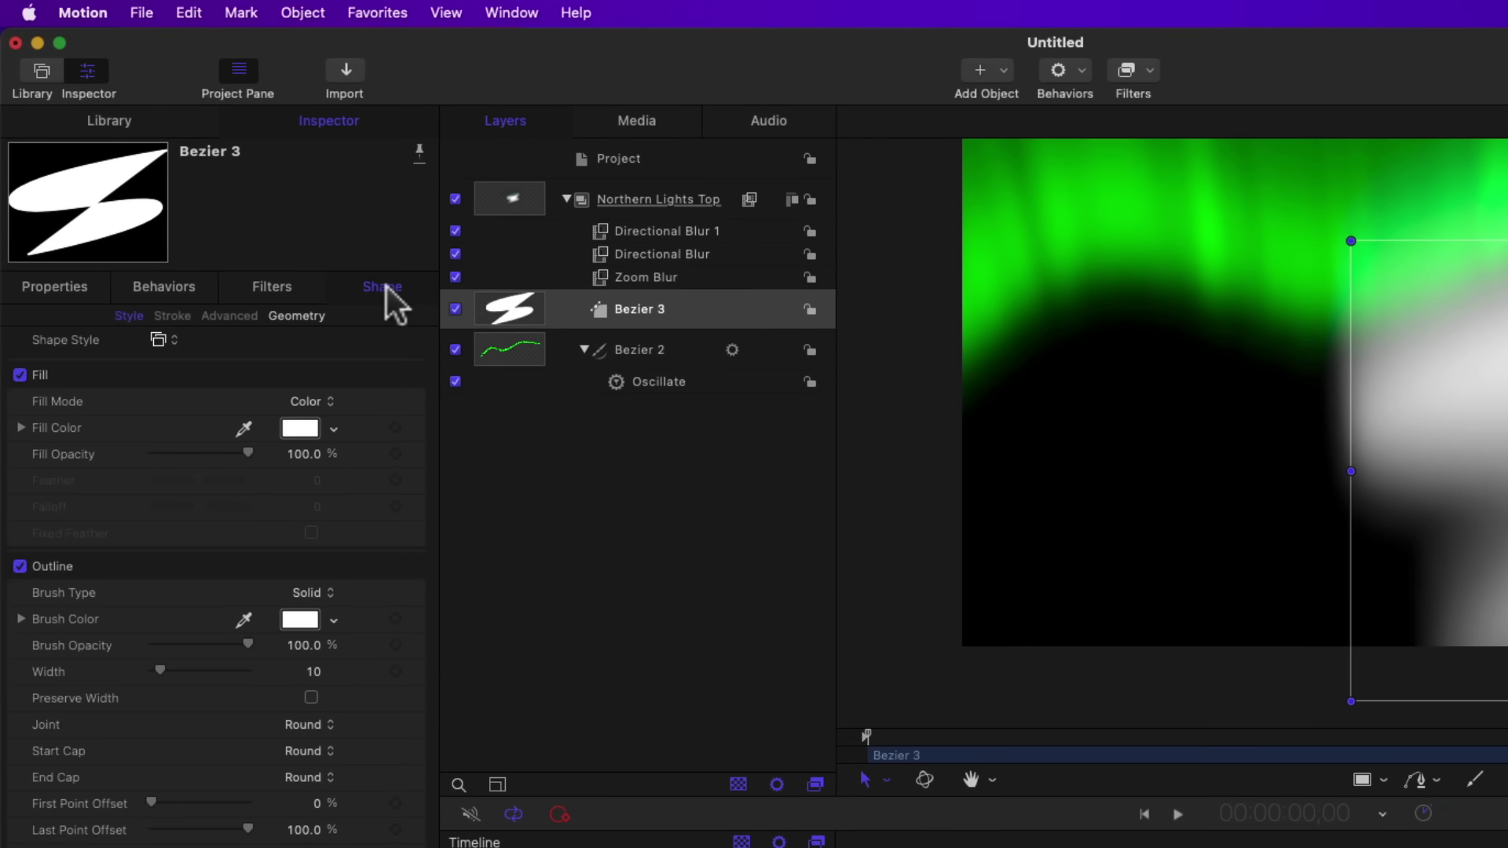
{"action": "left_click", "coordinate": [21, 375]}
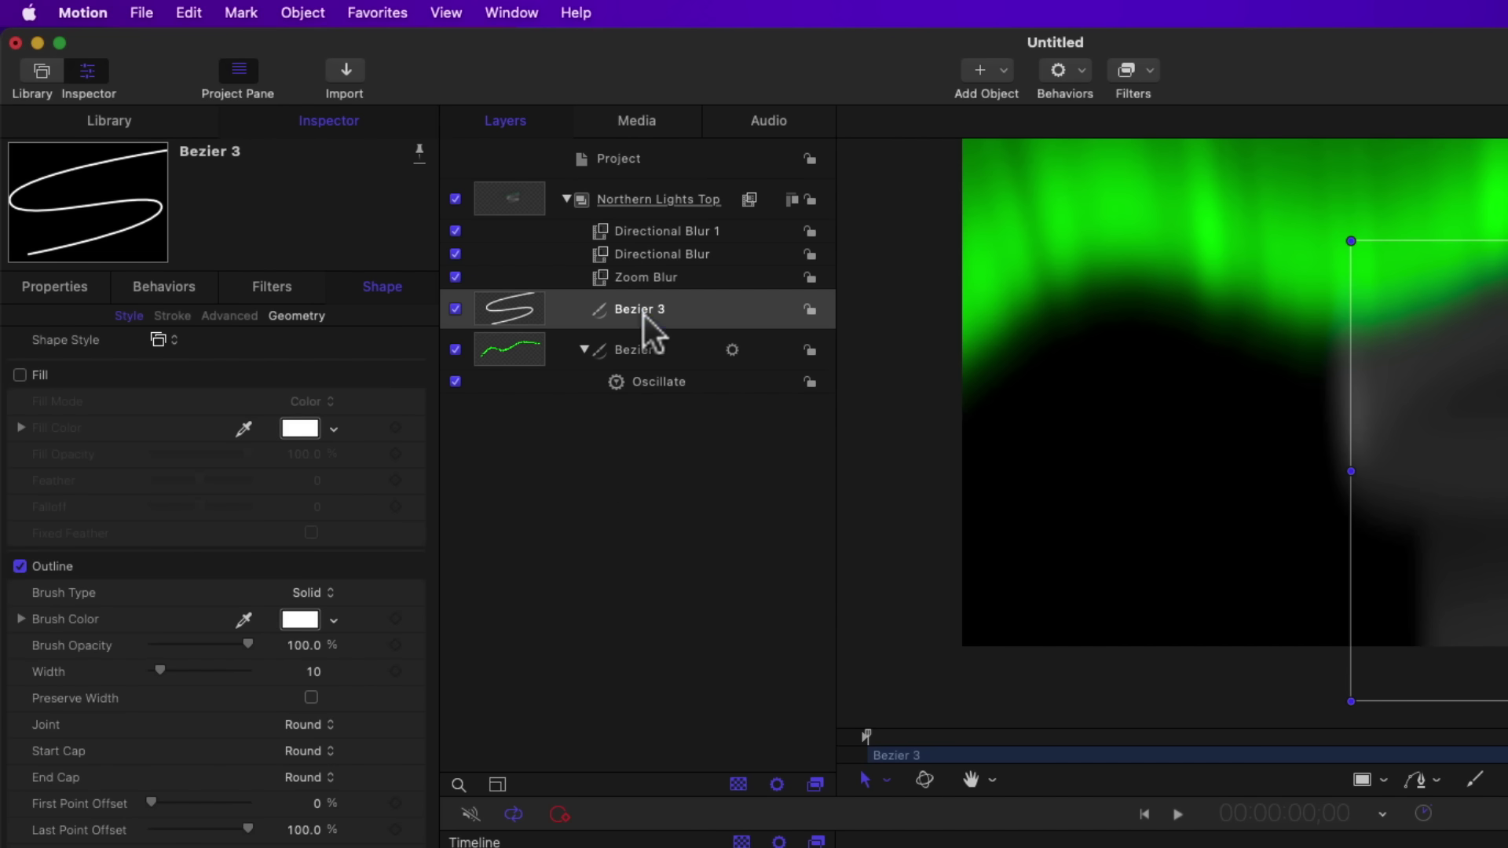
{"action": "left_click_drag", "start_coordinate": [650, 323], "coordinate": [546, 415]}
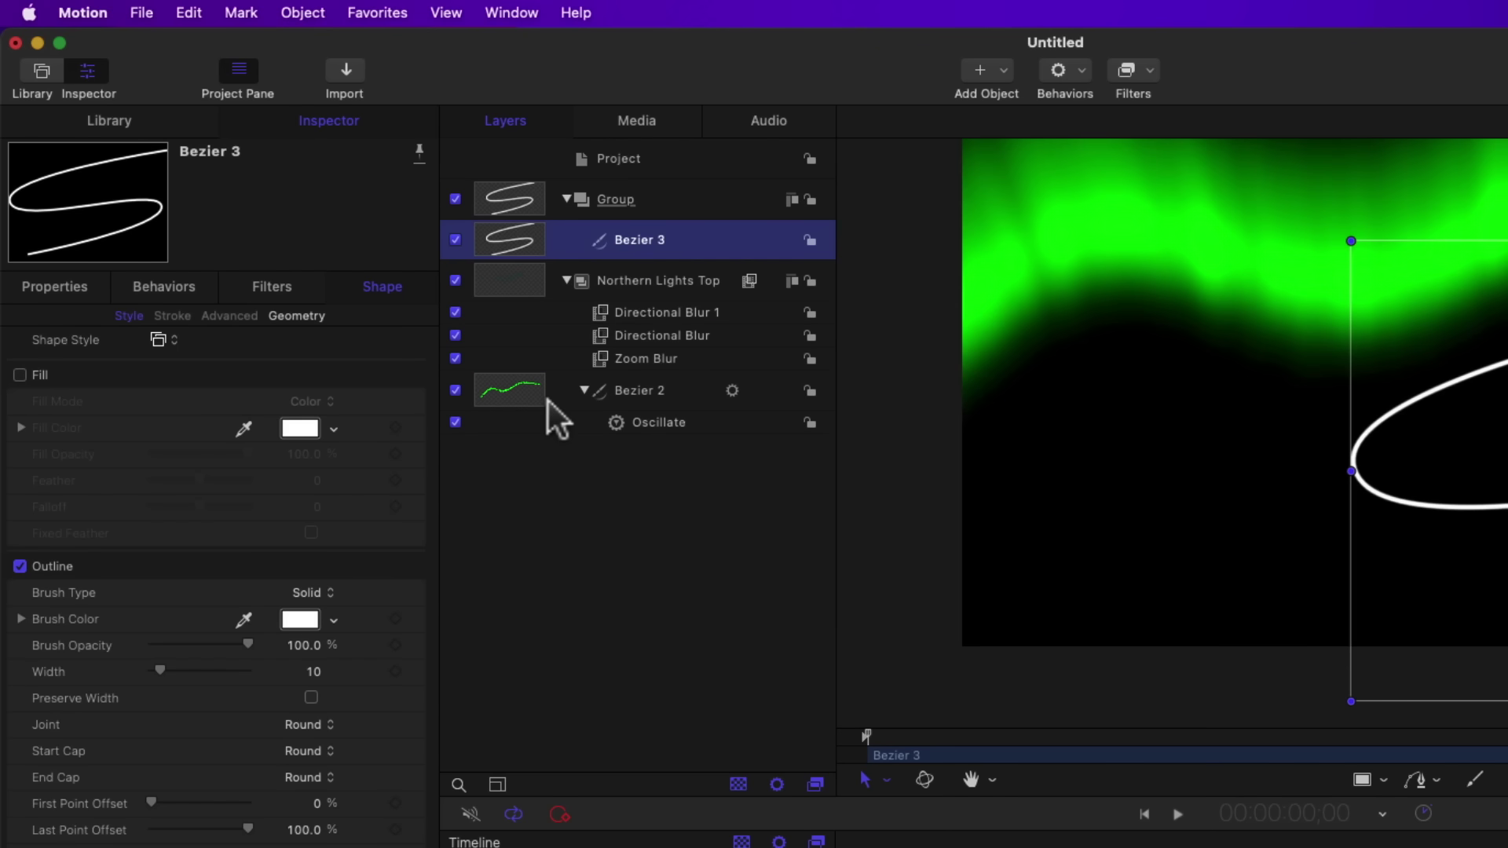
Rename the new group 'Northernn Lights Bottom' and move it below Northern Lights Top.
{"action": "double_click", "coordinate": [620, 200]}
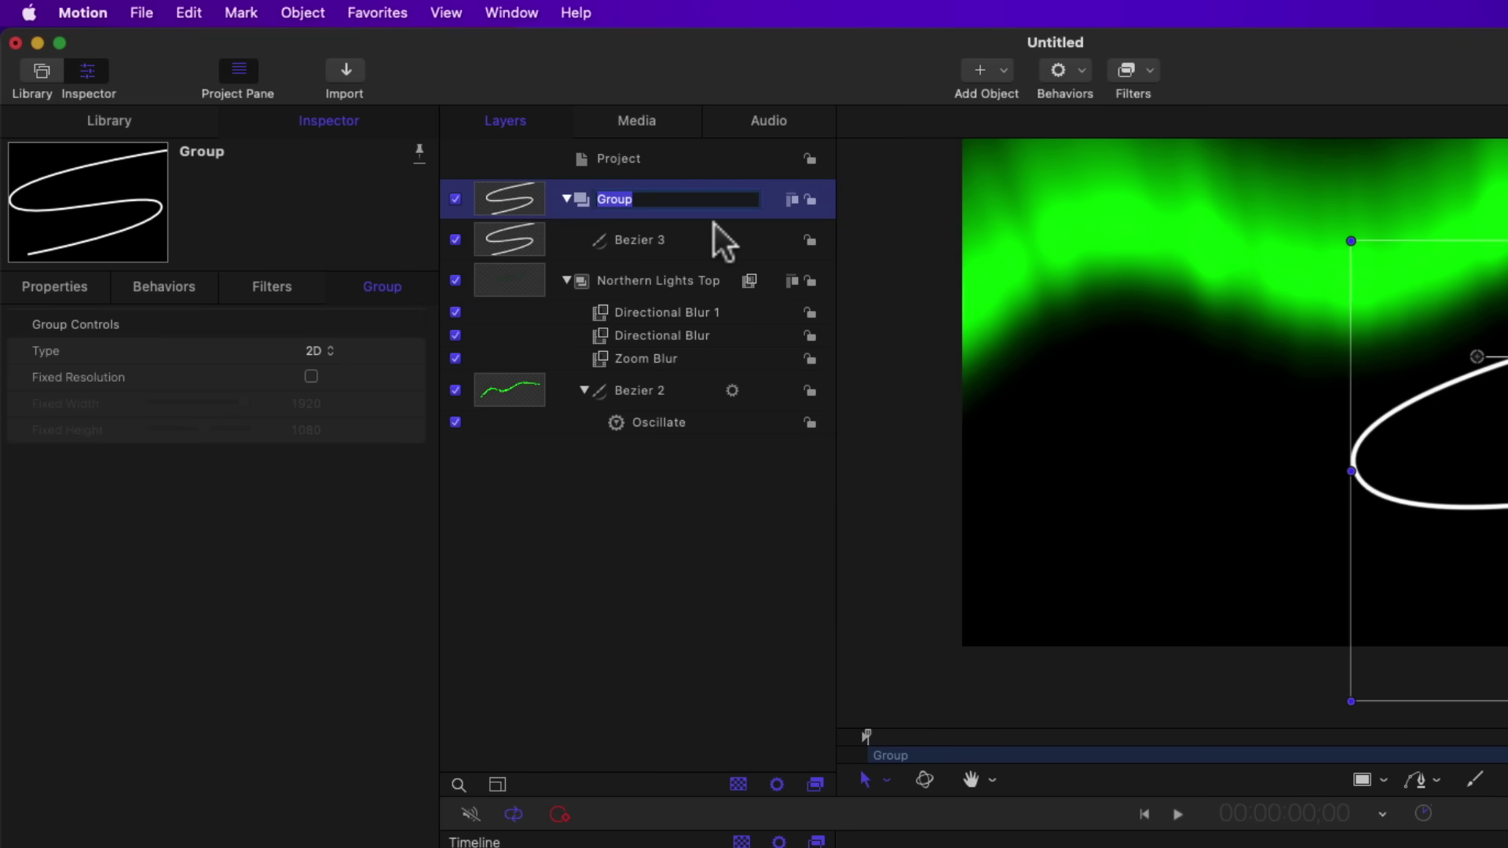
{"action": "type", "text": "Northernn"}
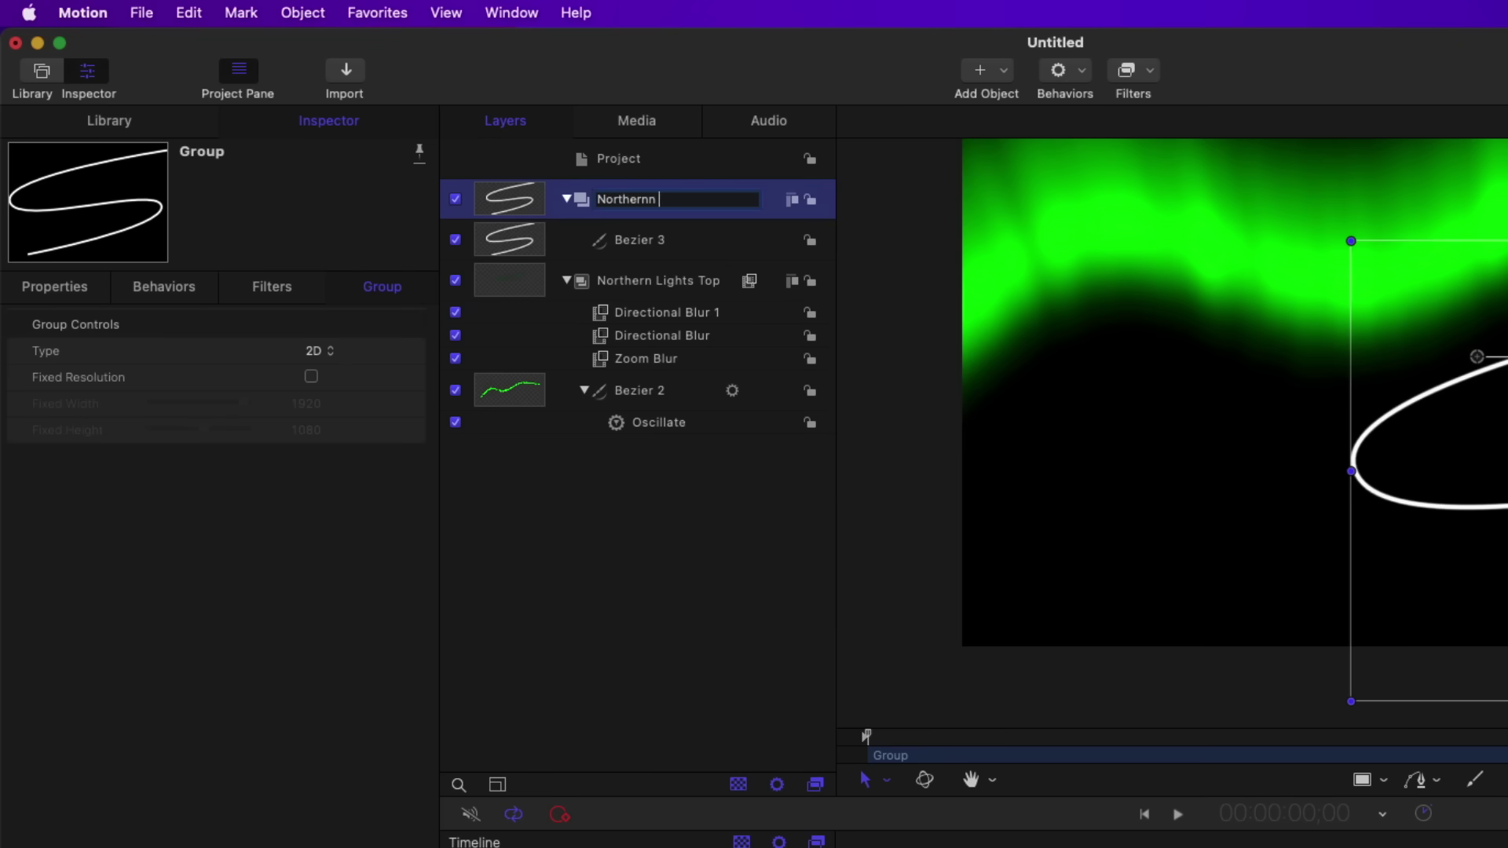
{"action": "type", "text": " Lights Bottom"}
{"action": "key", "text": "Return"}
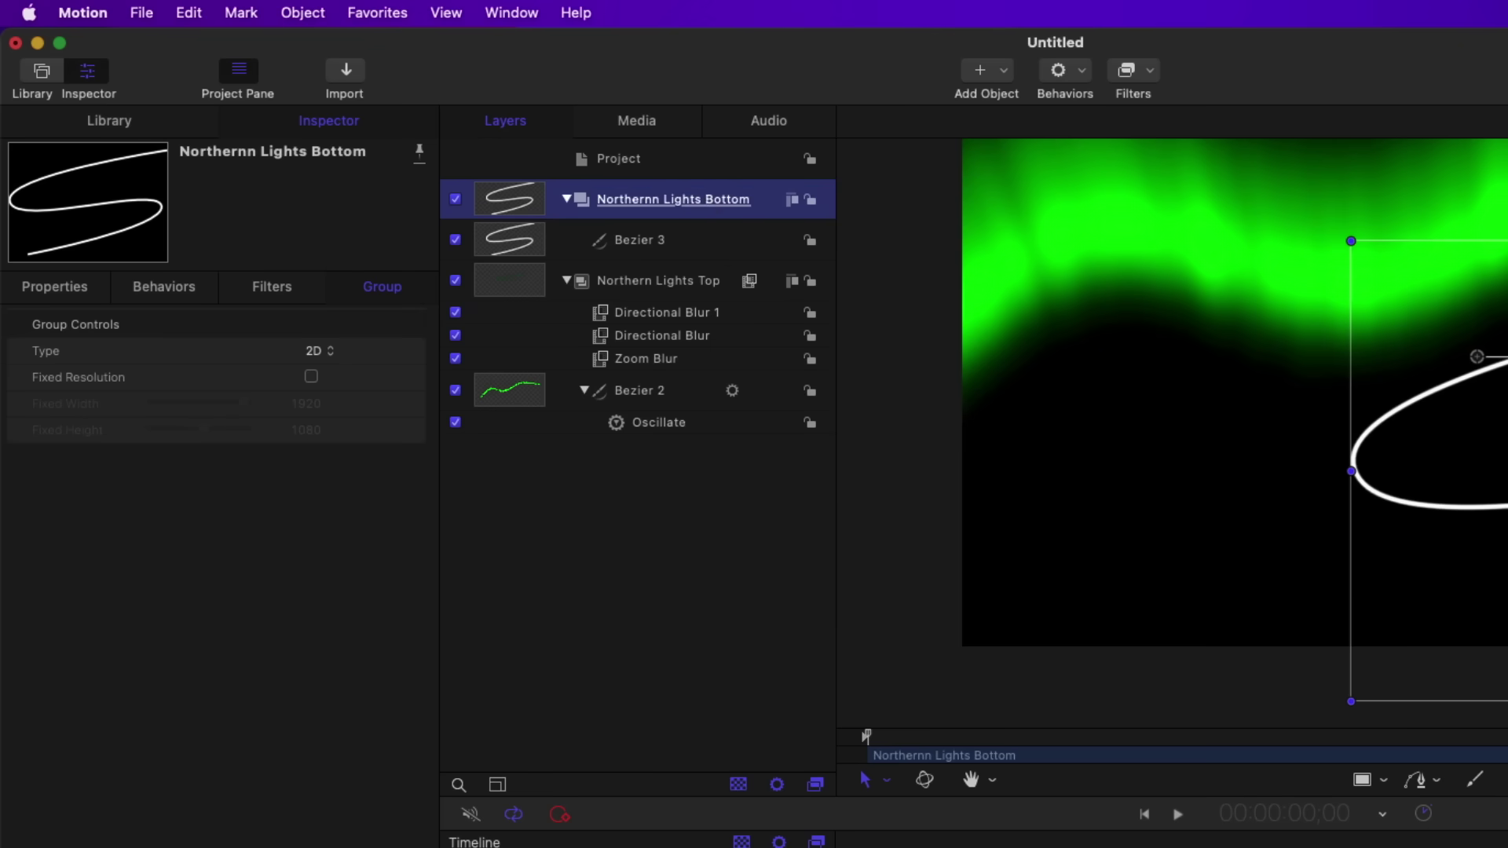
{"action": "left_click_drag", "start_coordinate": [691, 200], "coordinate": [560, 429]}
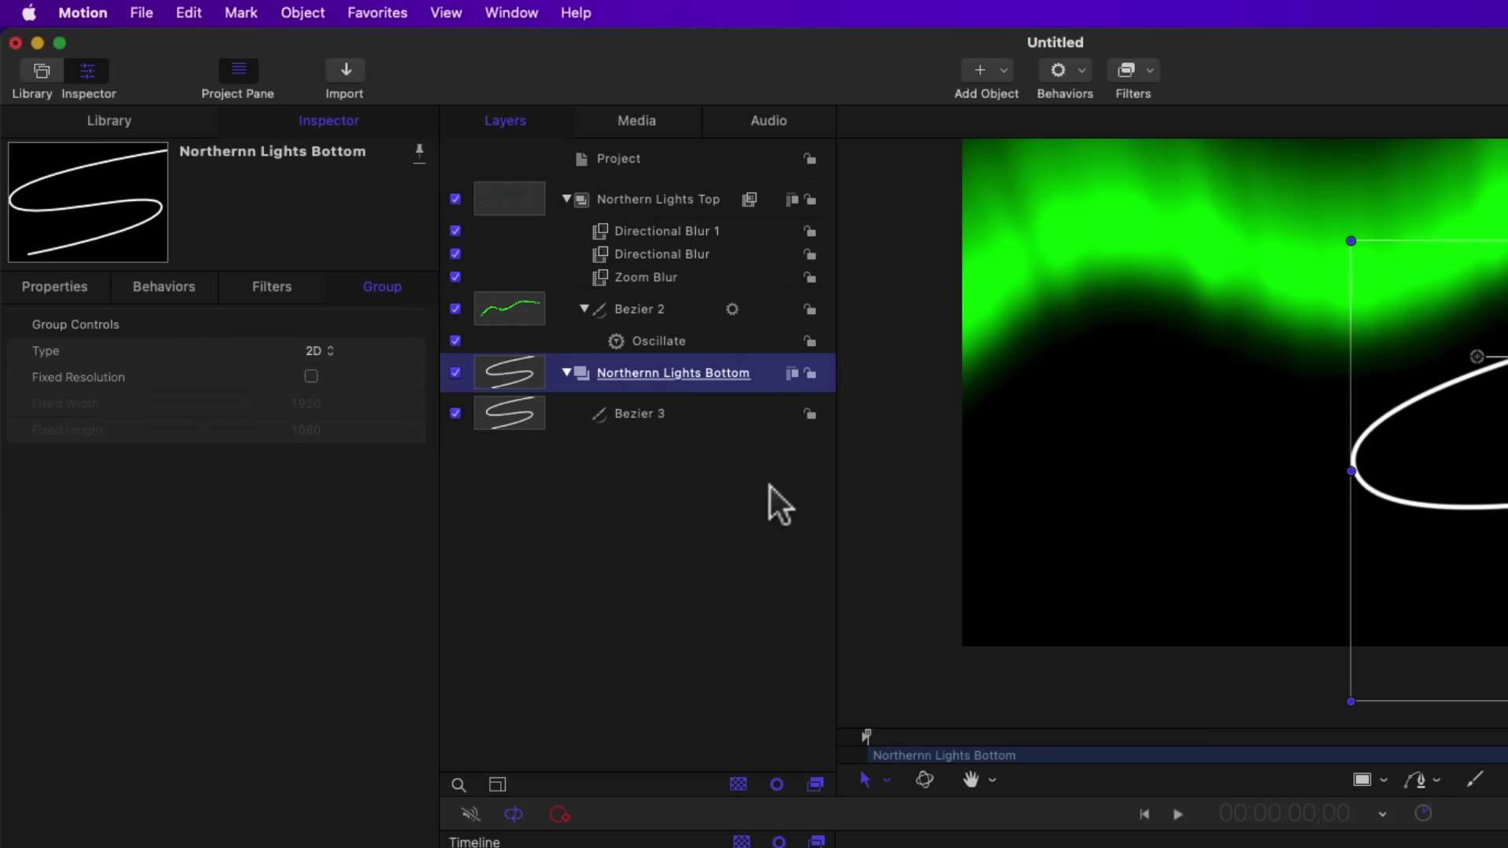
Color Bezier 3's stroke a darkened green.
{"action": "left_click", "coordinate": [641, 417]}
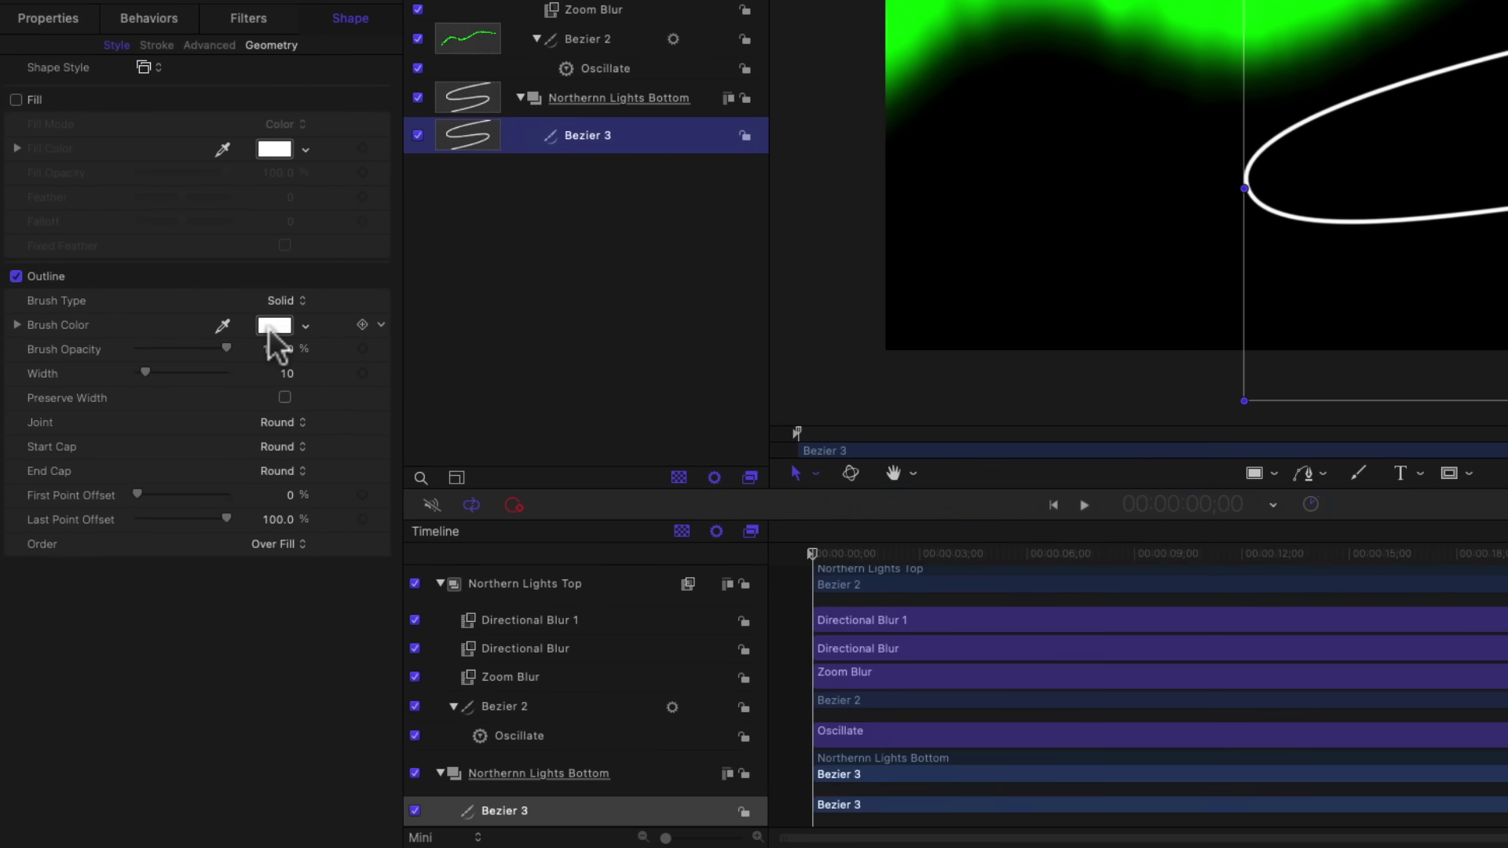
{"action": "left_click", "coordinate": [300, 618]}
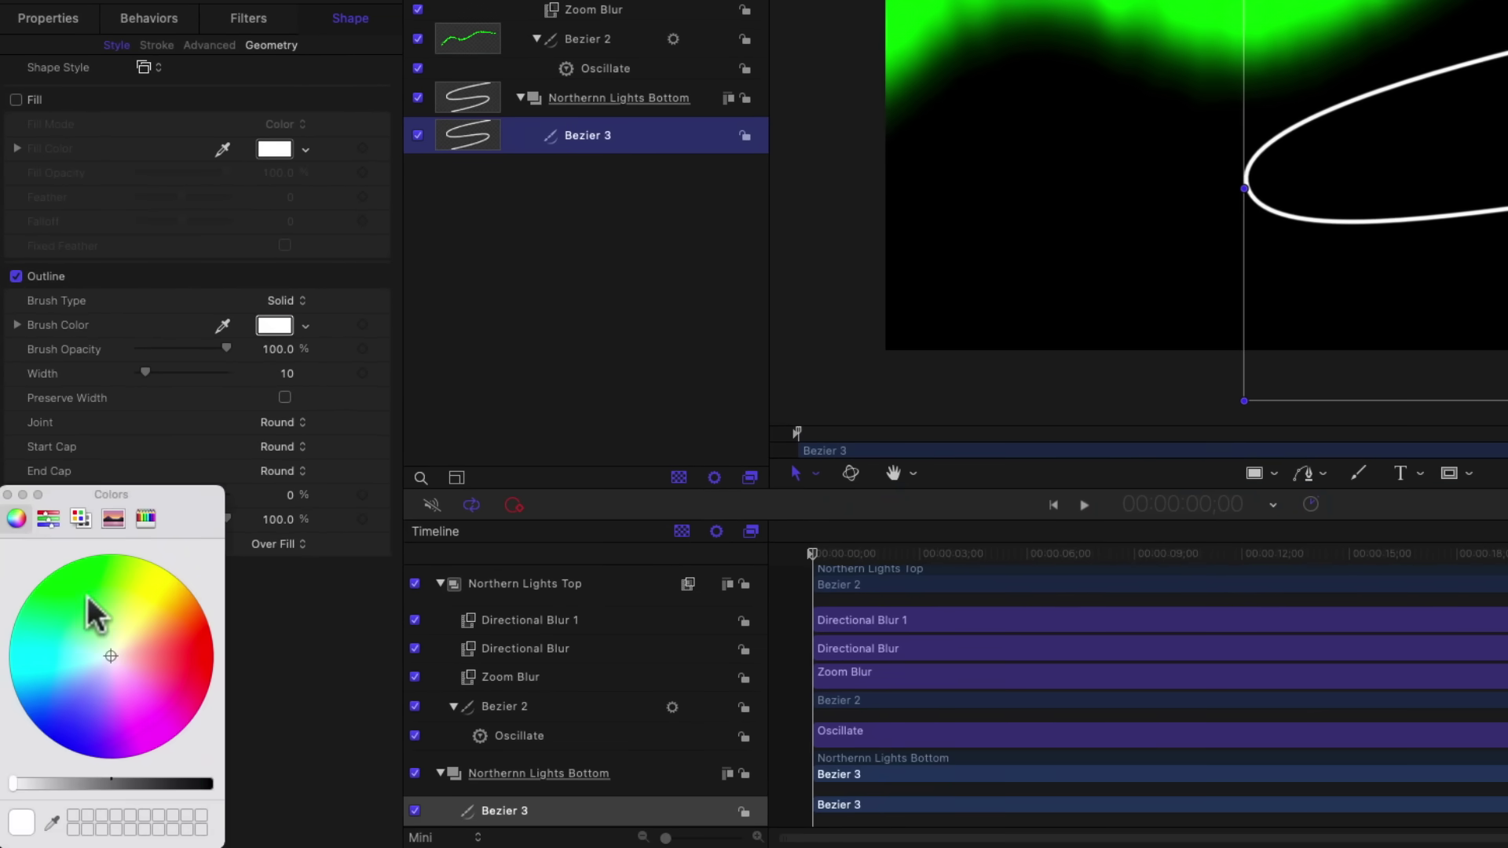
{"action": "left_click", "coordinate": [63, 575]}
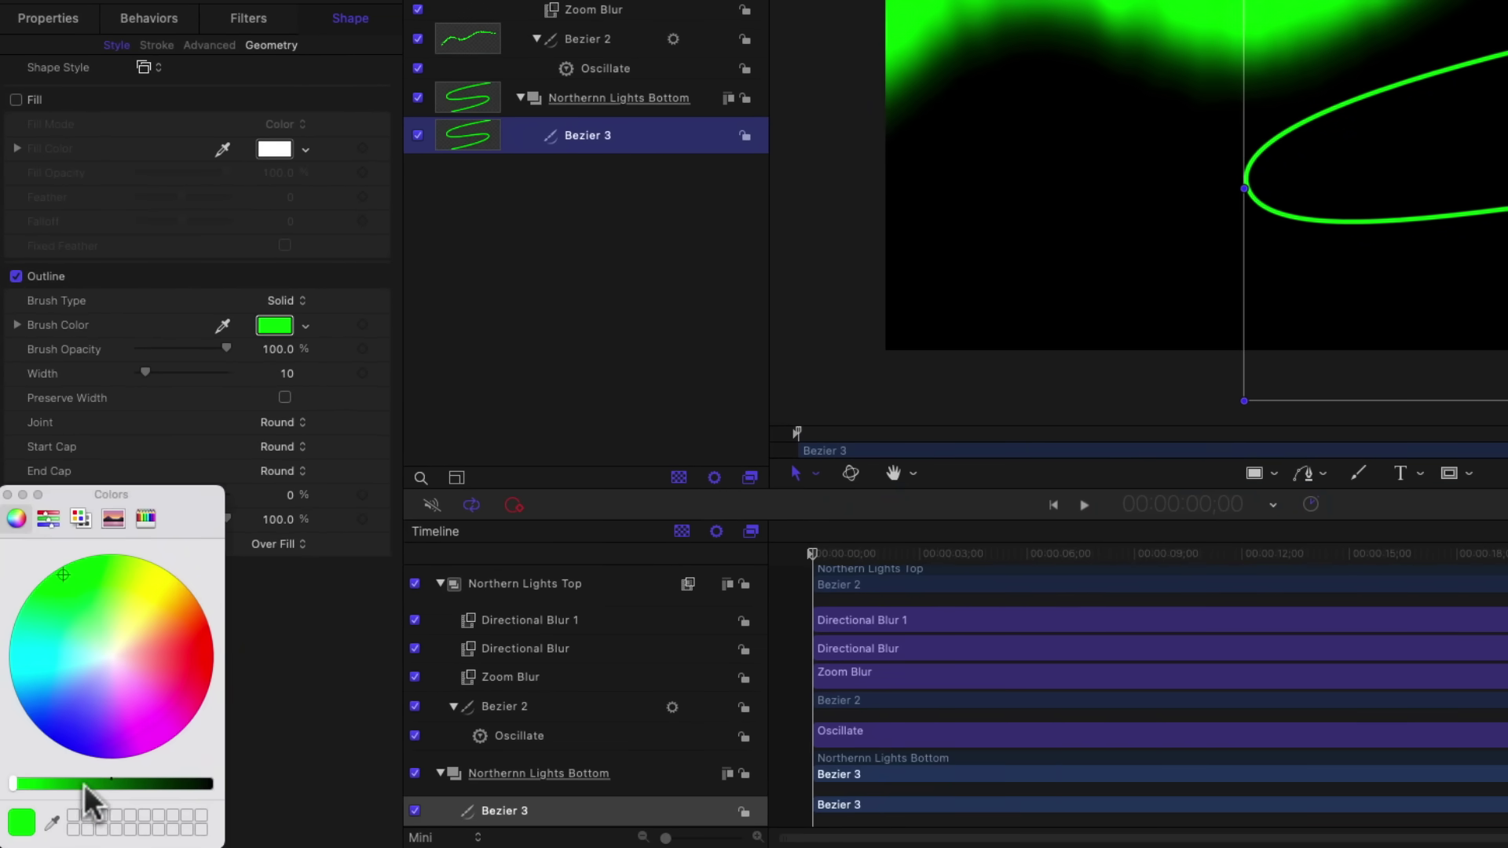
{"action": "left_click_drag", "start_coordinate": [82, 783], "coordinate": [98, 783]}
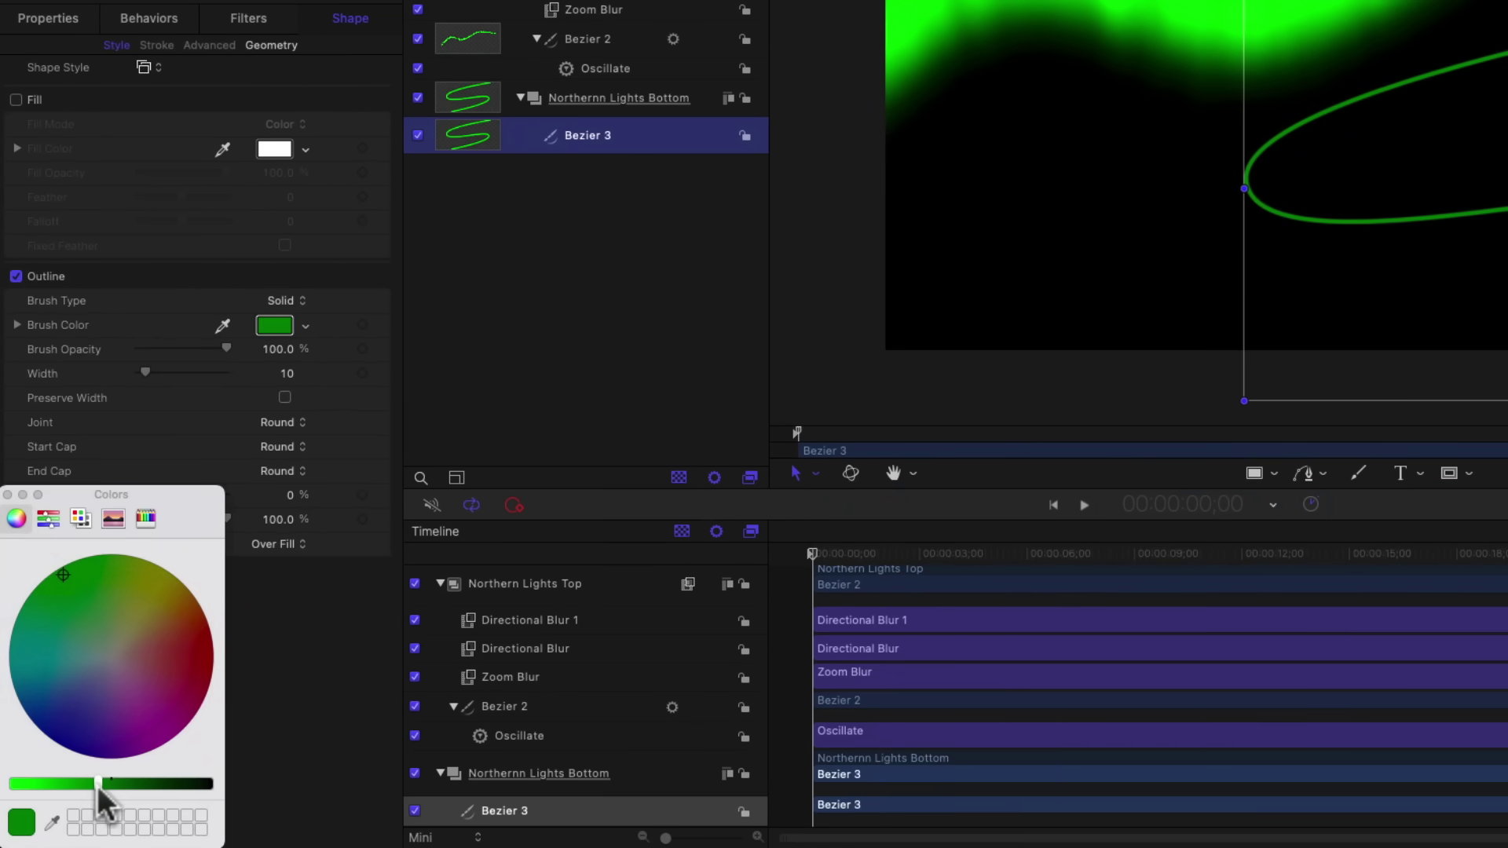
{"action": "left_click", "coordinate": [7, 495]}
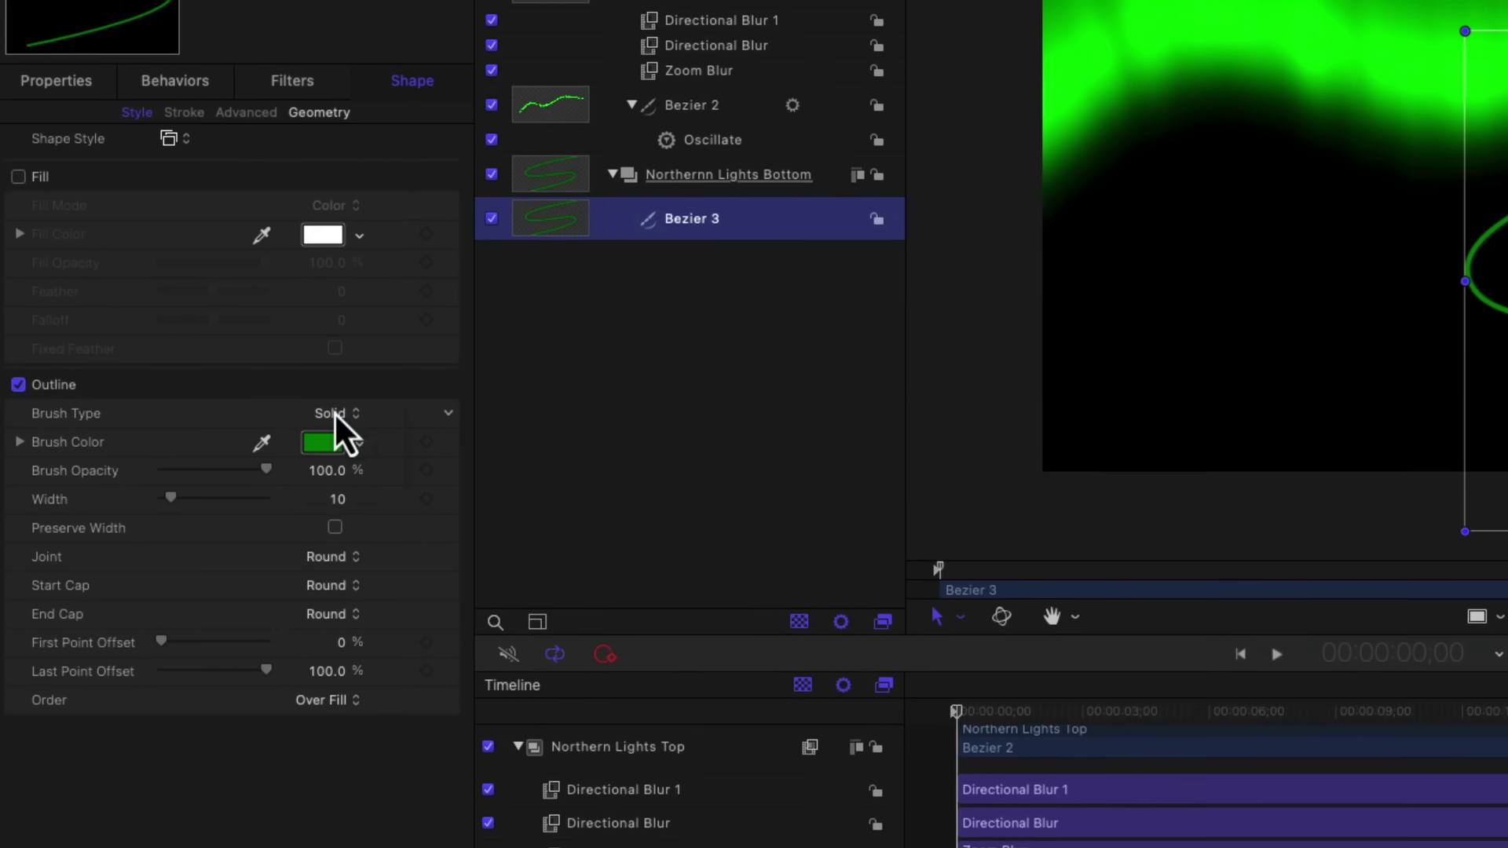
Make the stroke an Airbrush with Additive Blend on and 5% spacing.
{"action": "left_click", "coordinate": [333, 414]}
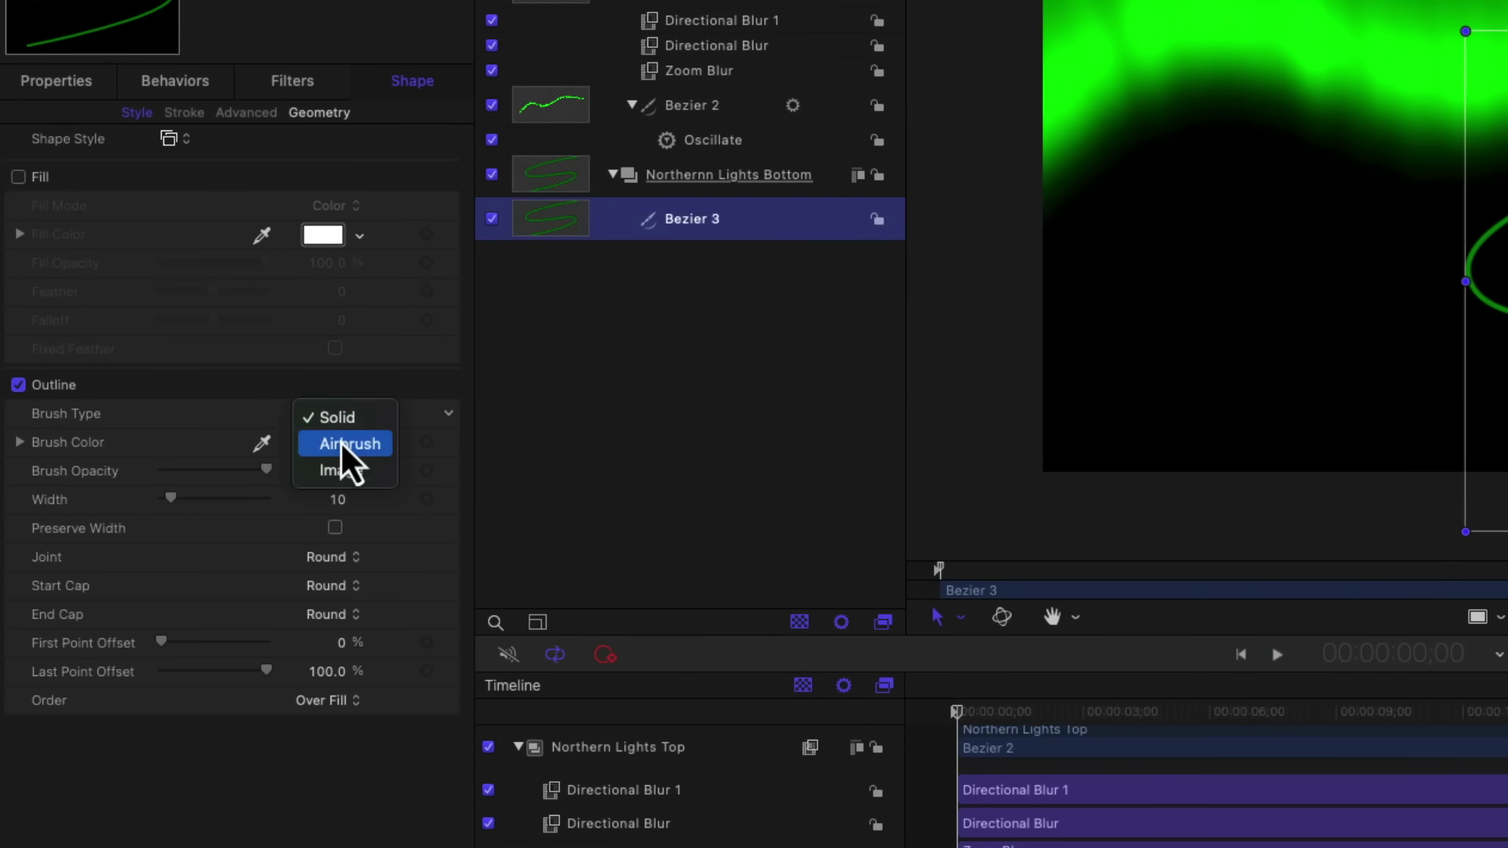
{"action": "left_click", "coordinate": [341, 441]}
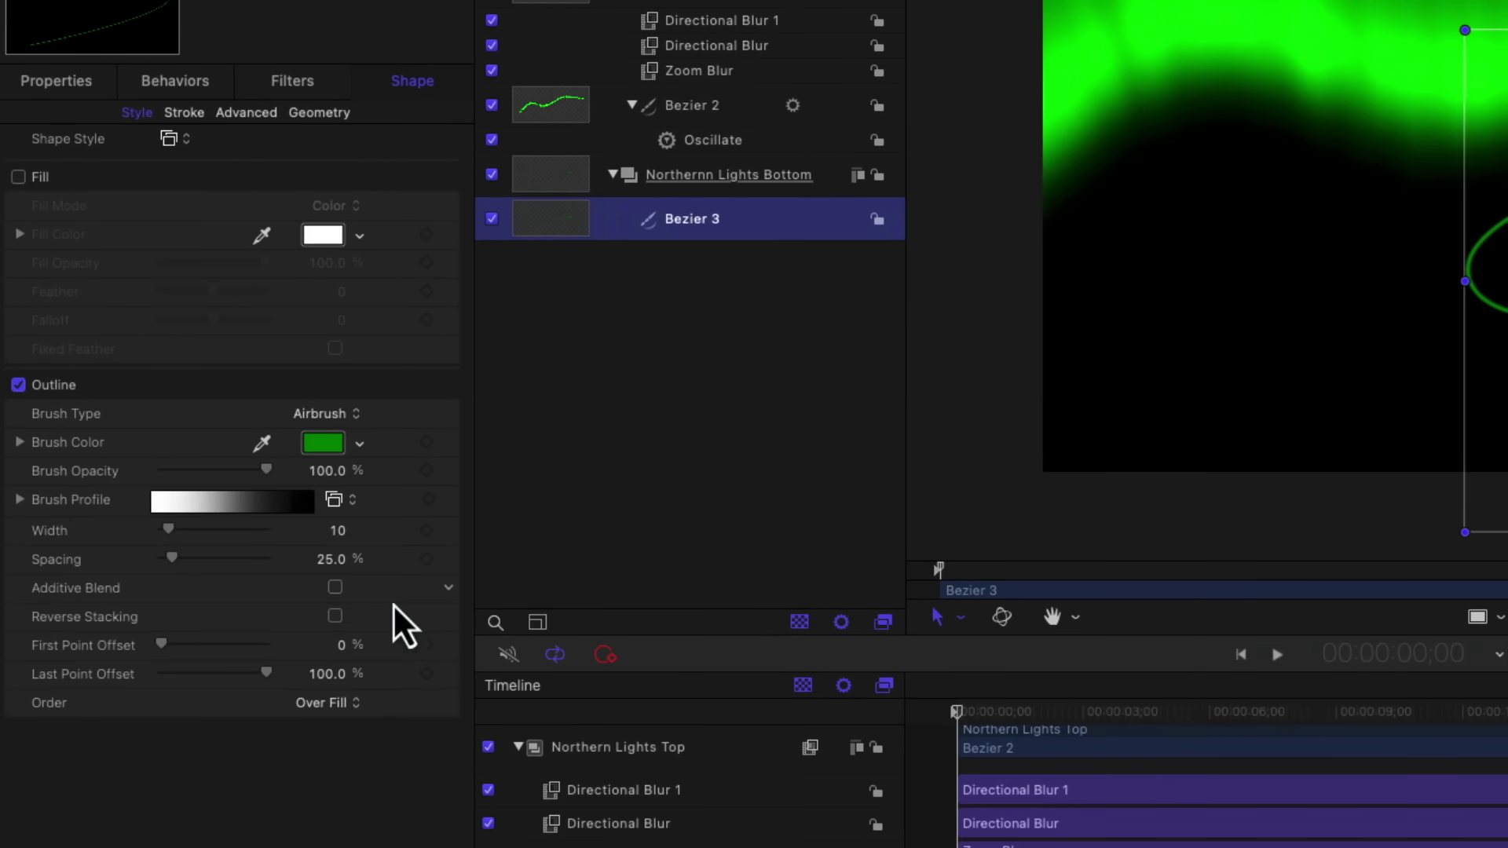
{"action": "left_click", "coordinate": [335, 588]}
{"action": "left_click", "coordinate": [328, 559]}
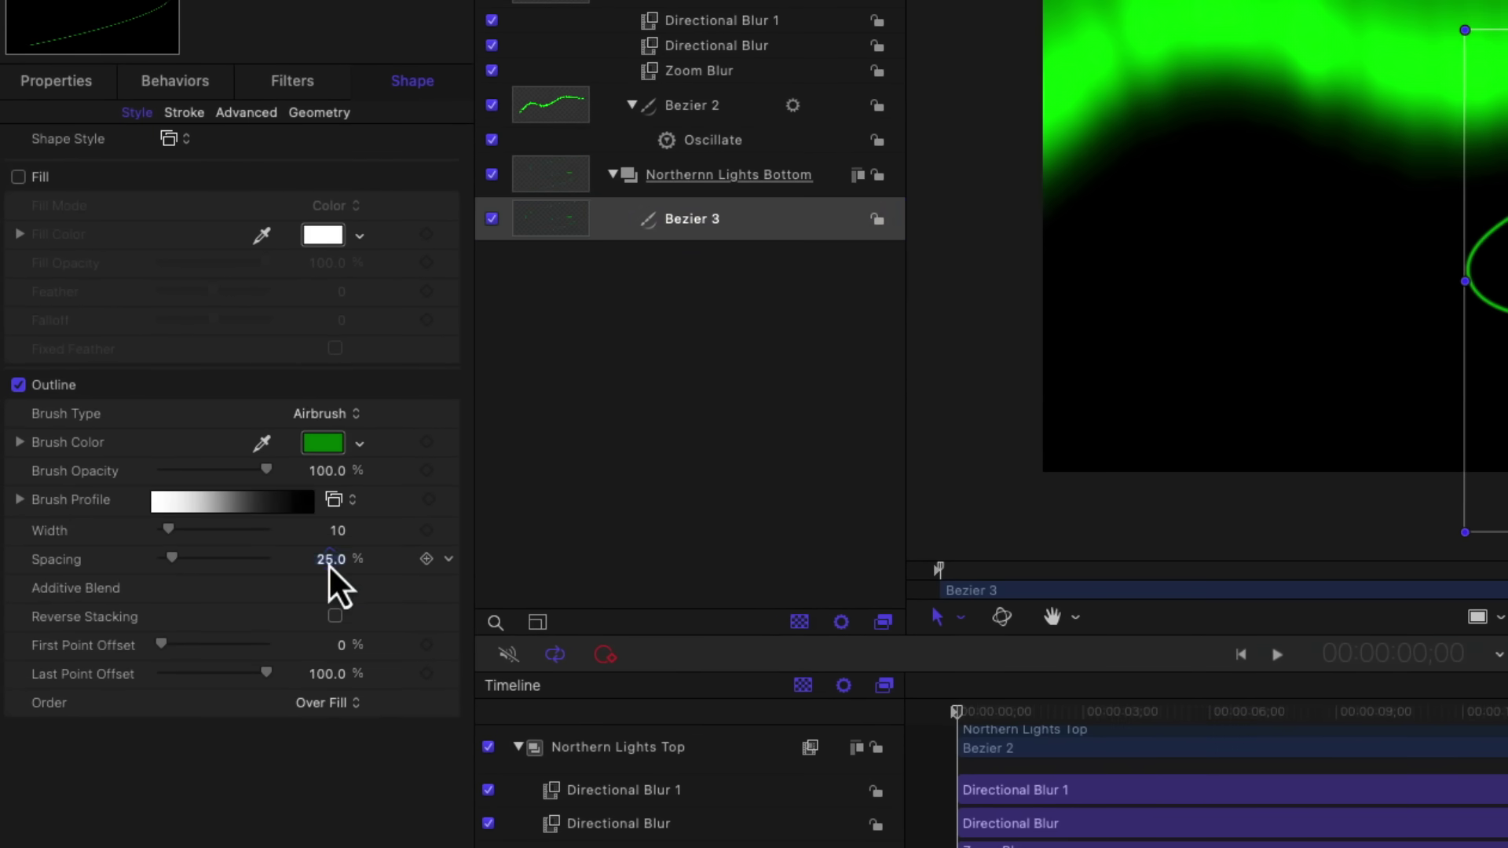
{"action": "type", "text": "5"}
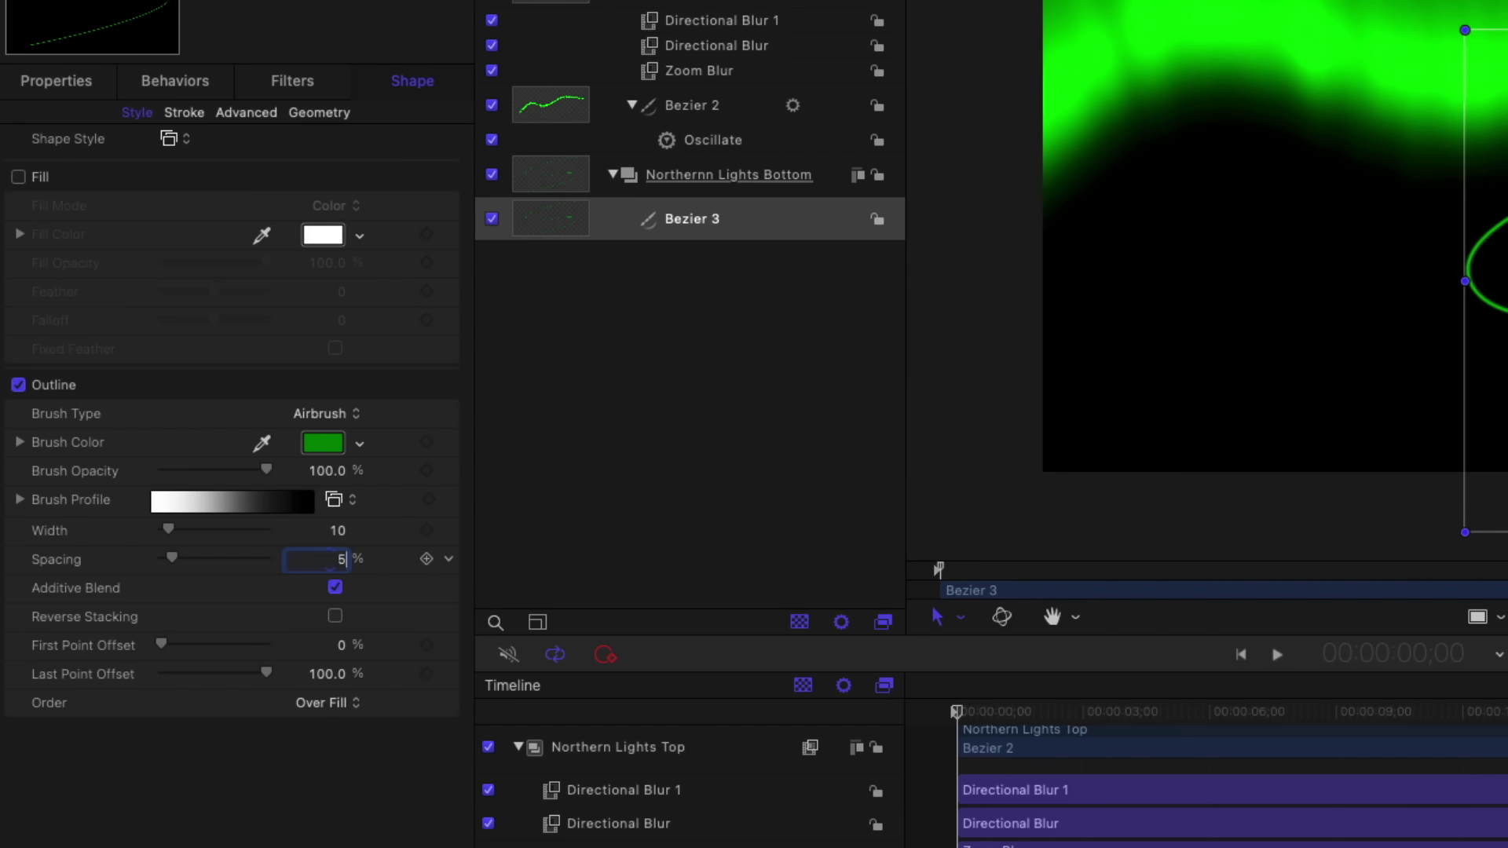
{"action": "key", "text": "Return"}
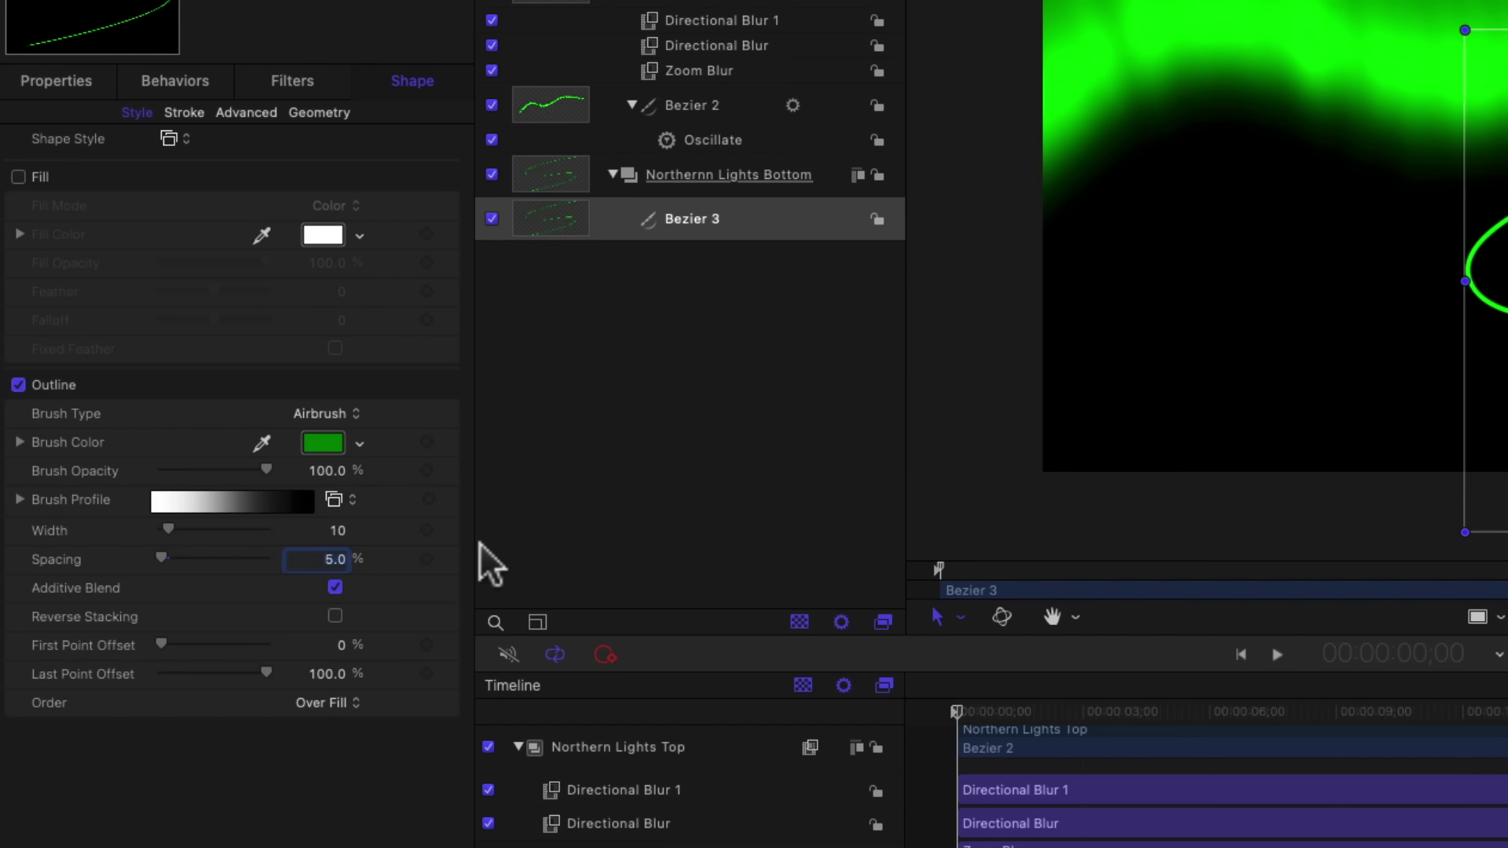
Set Bezier 3's stroke Jitter to X 2000% and Y 400%.
{"action": "left_click", "coordinate": [187, 112]}
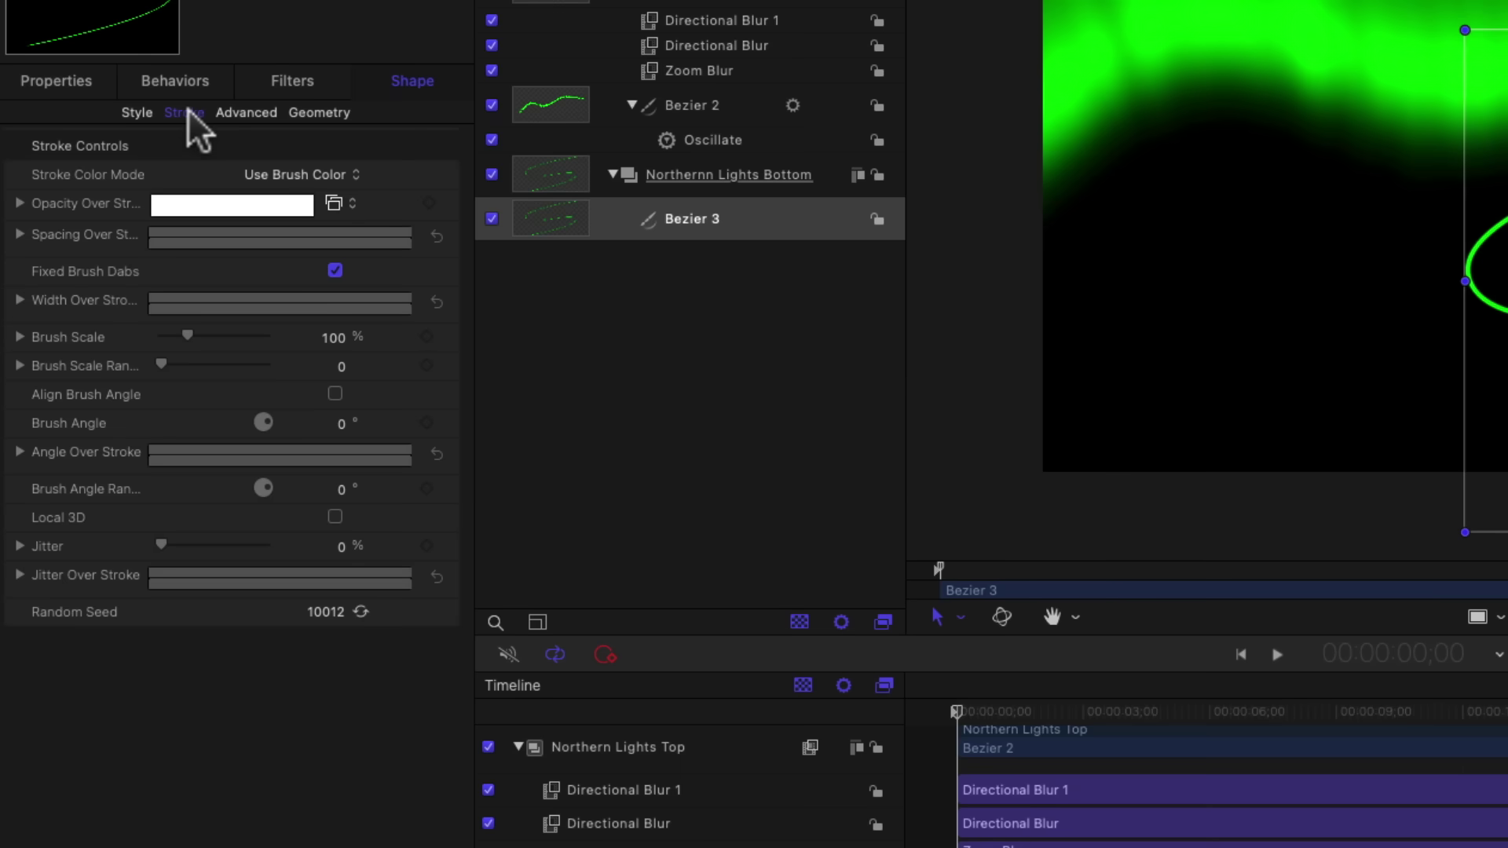
{"action": "left_click", "coordinate": [18, 547]}
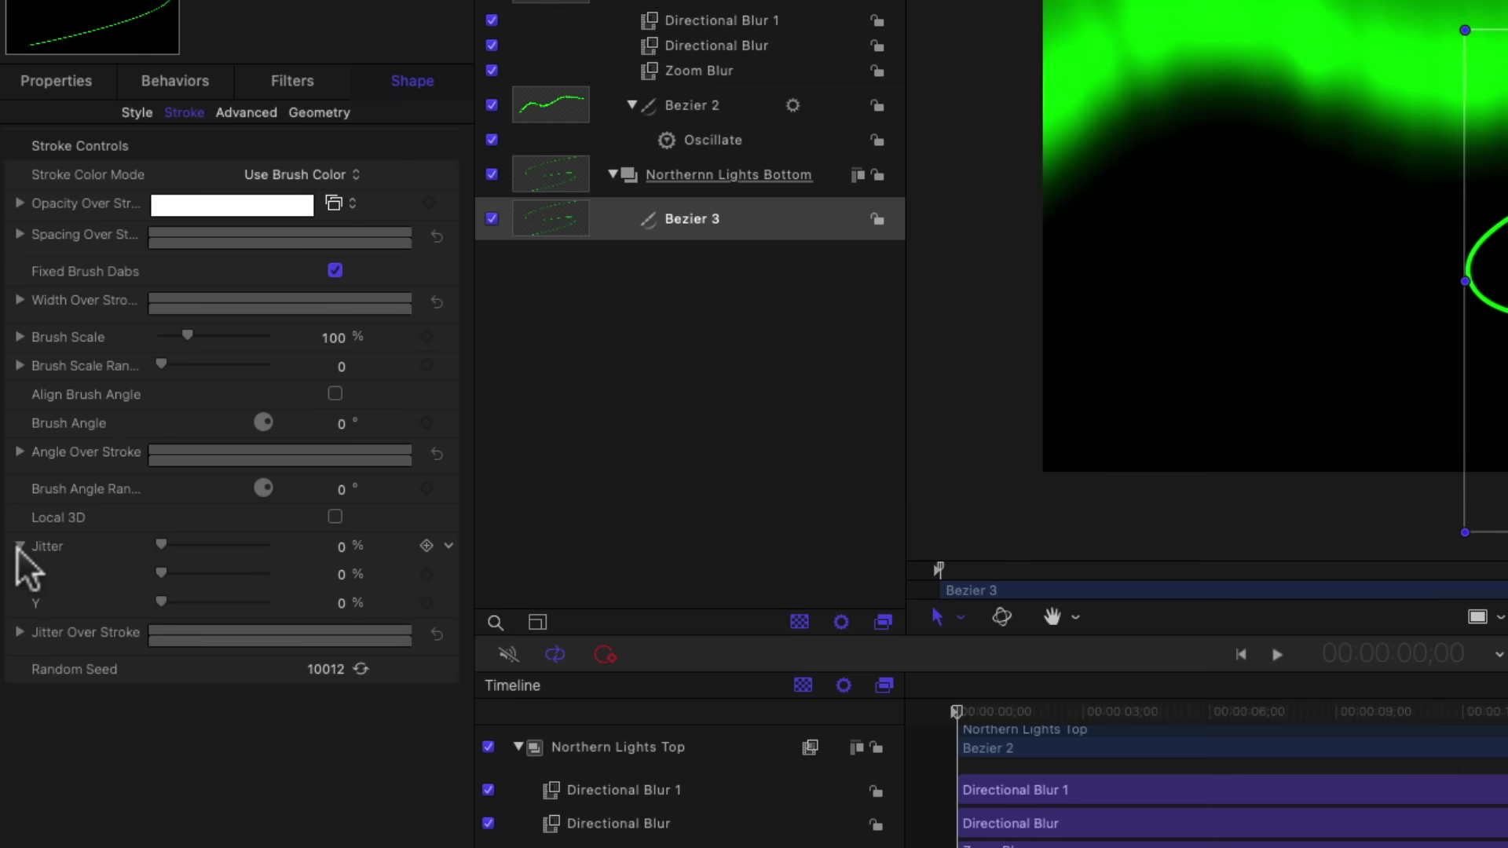
{"action": "left_click", "coordinate": [343, 572]}
{"action": "type", "text": "200"}
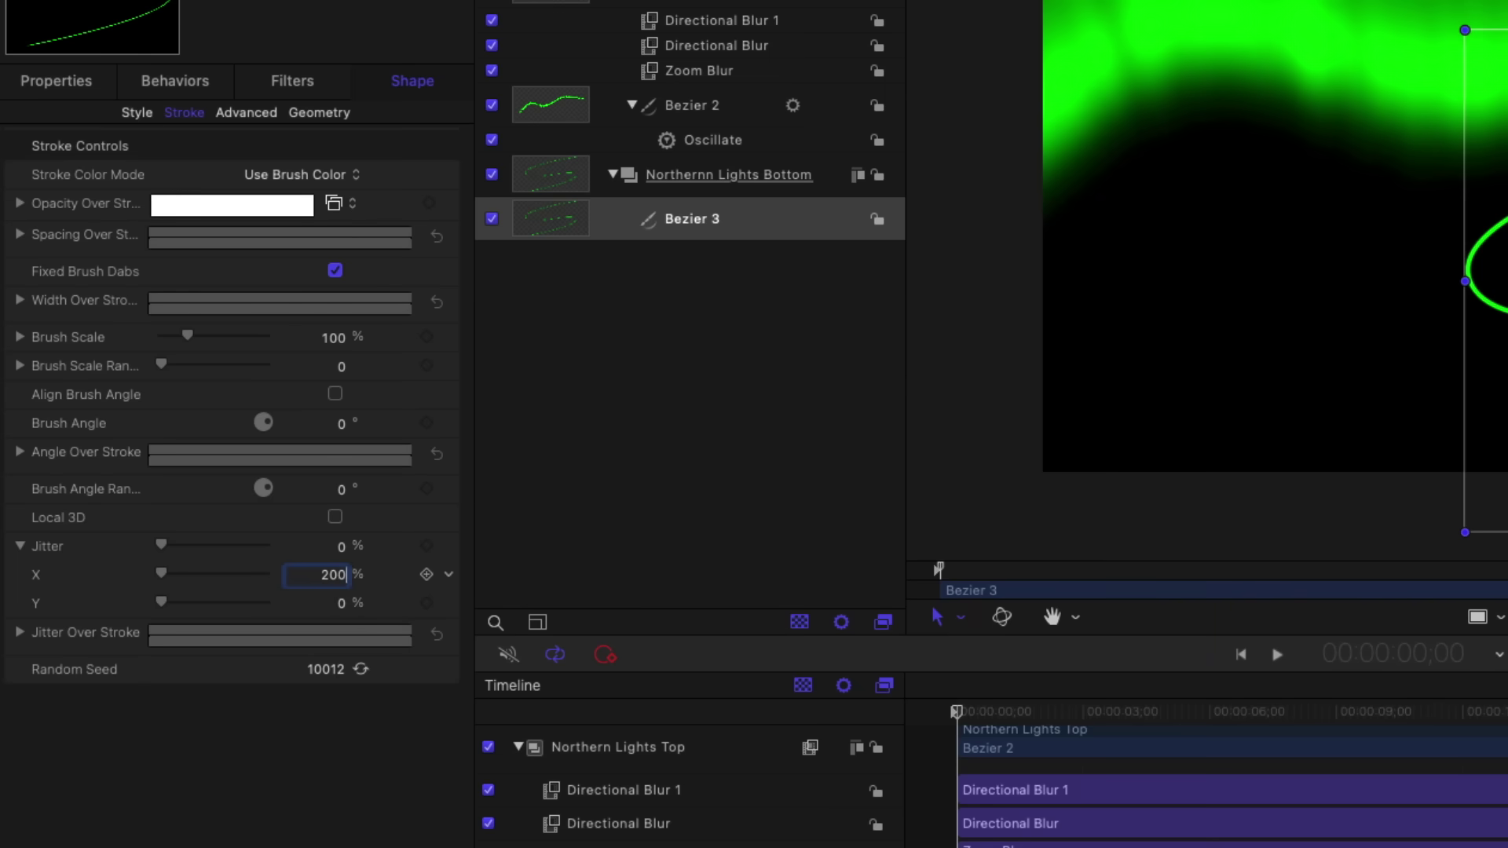
{"action": "type", "text": "0"}
{"action": "key", "text": "Return"}
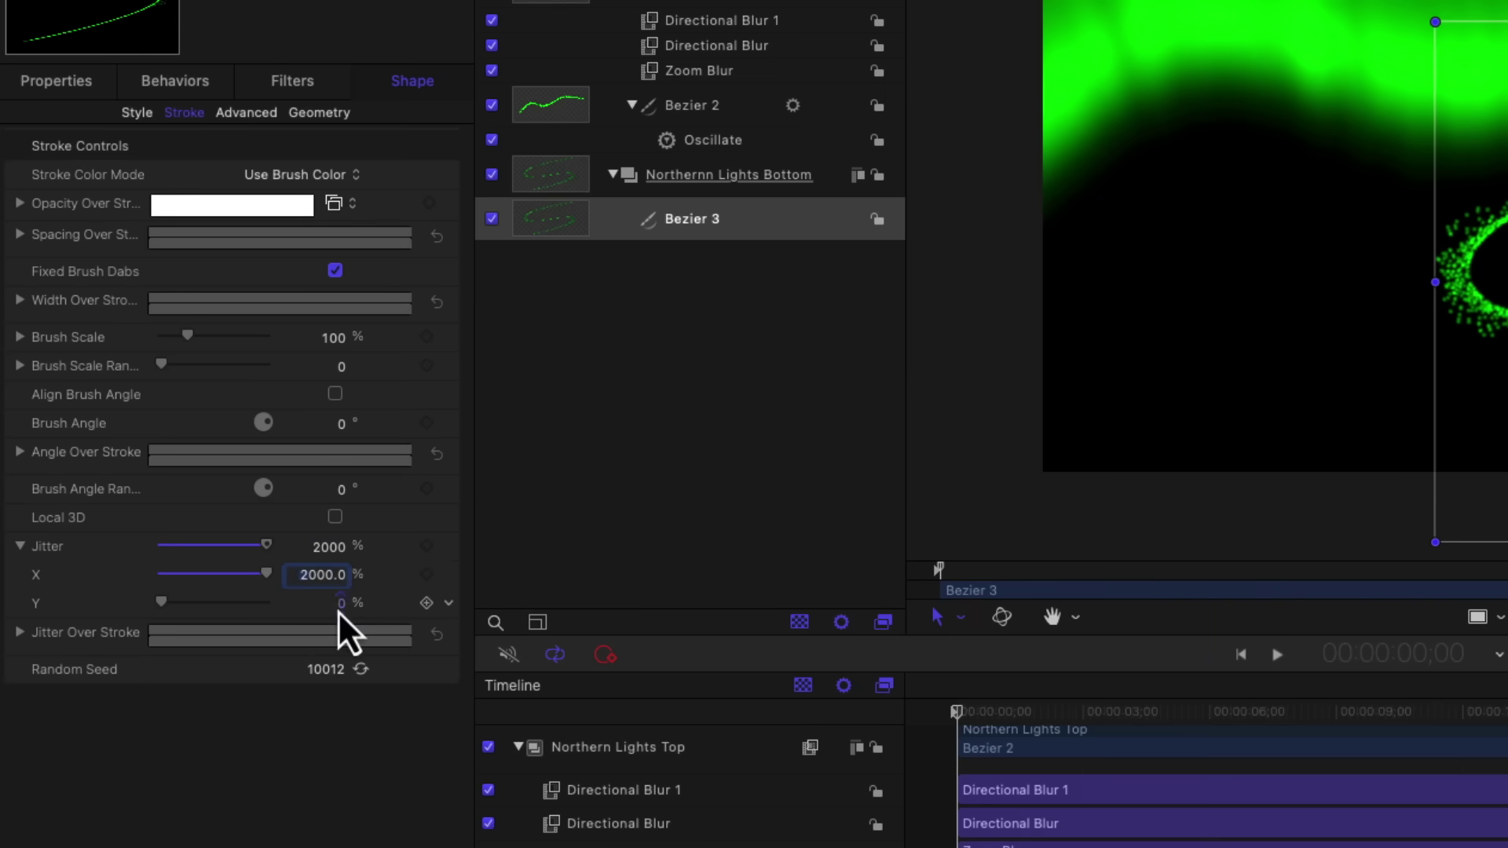
{"action": "left_click", "coordinate": [339, 604]}
{"action": "type", "text": "400"}
{"action": "key", "text": "Return"}
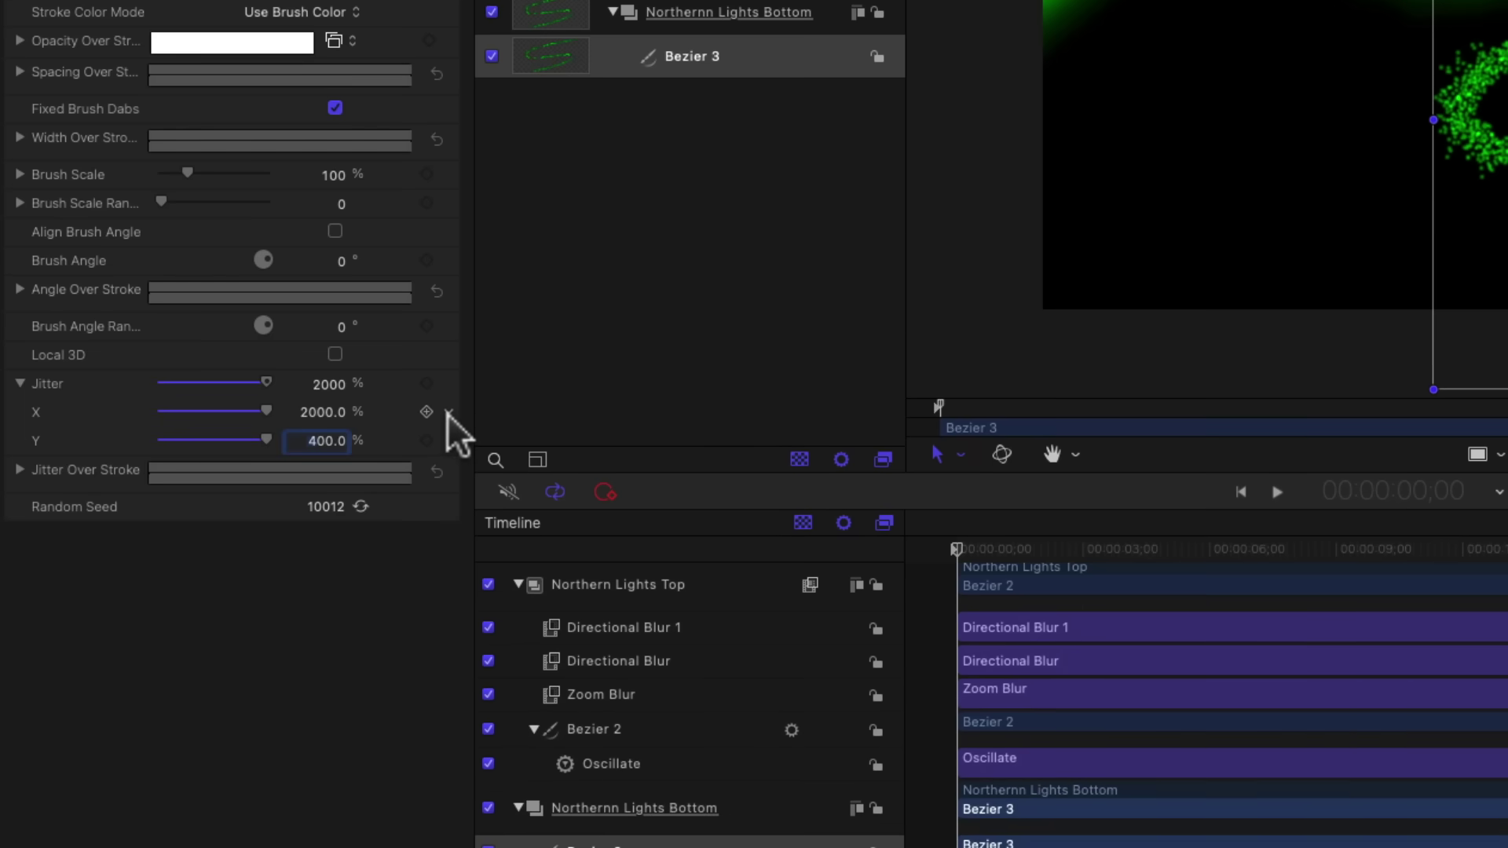
Add an Oscillate behavior to Jitter X with amplitude 1000%.
{"action": "left_click", "coordinate": [447, 412]}
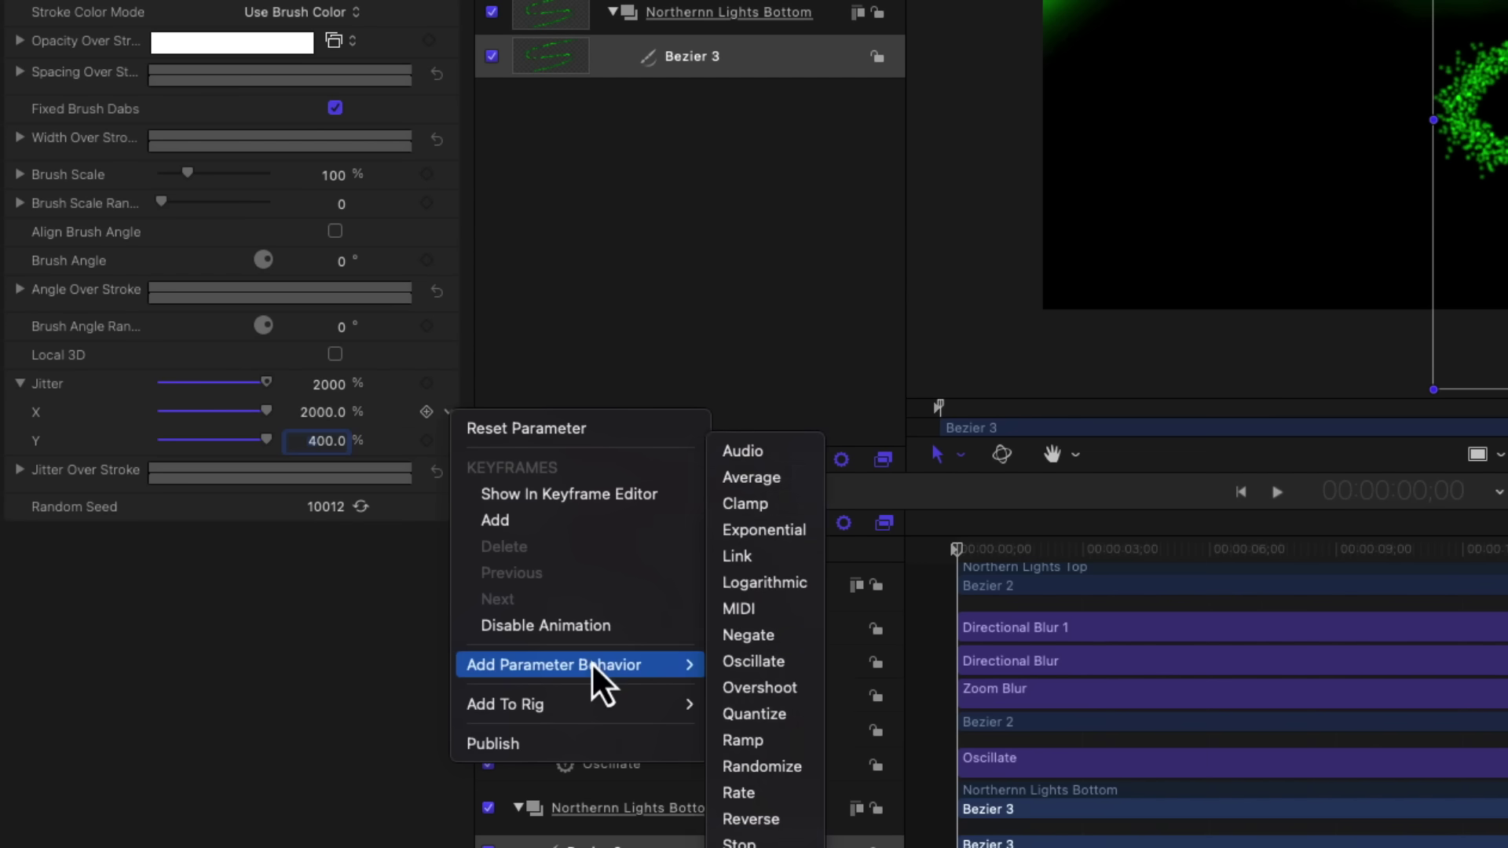
{"action": "mouse_move", "coordinate": [701, 664]}
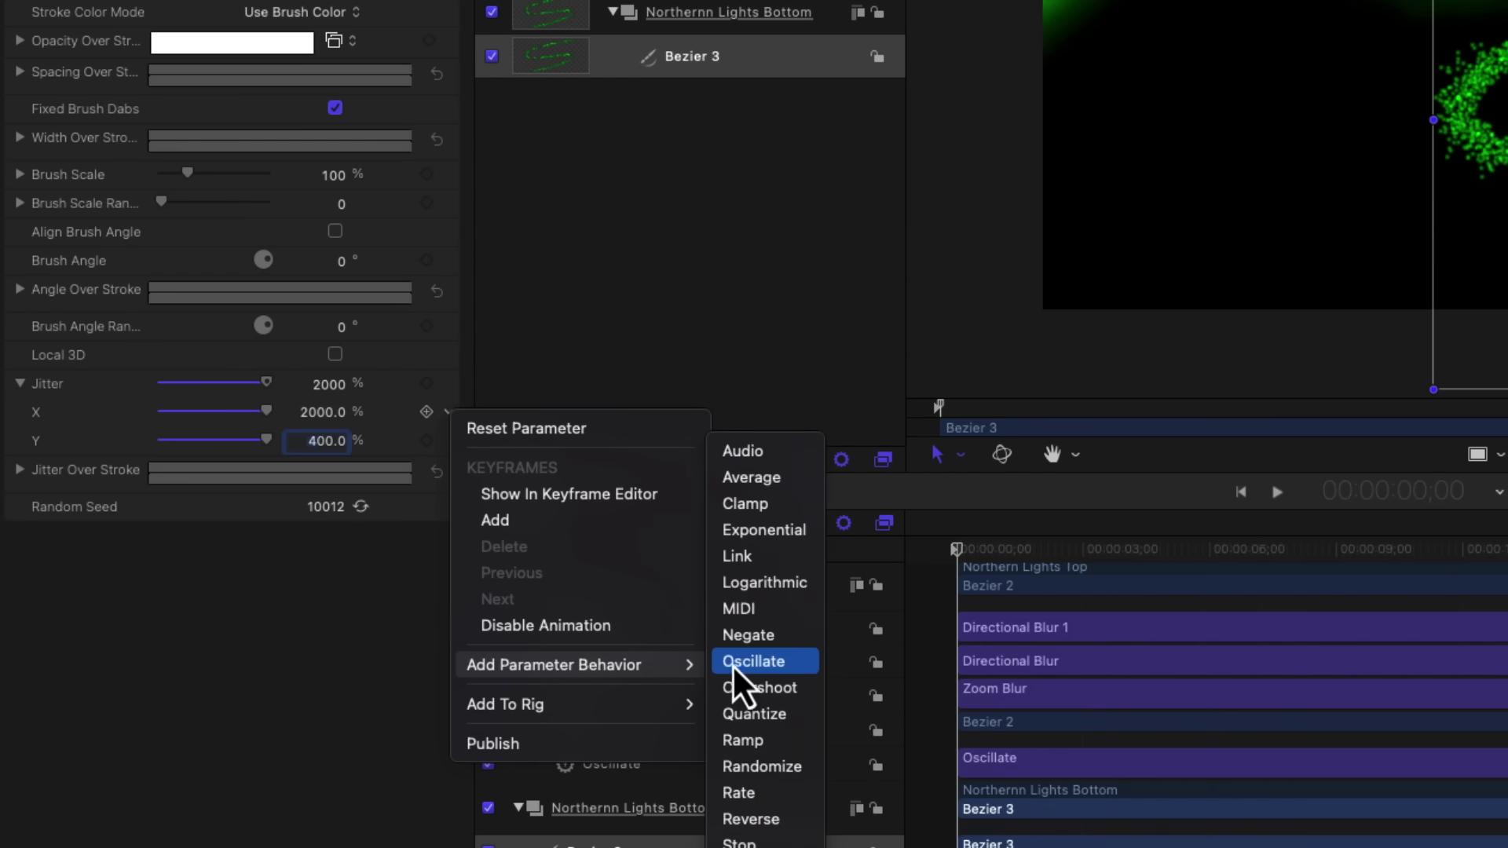
{"action": "left_click", "coordinate": [742, 662]}
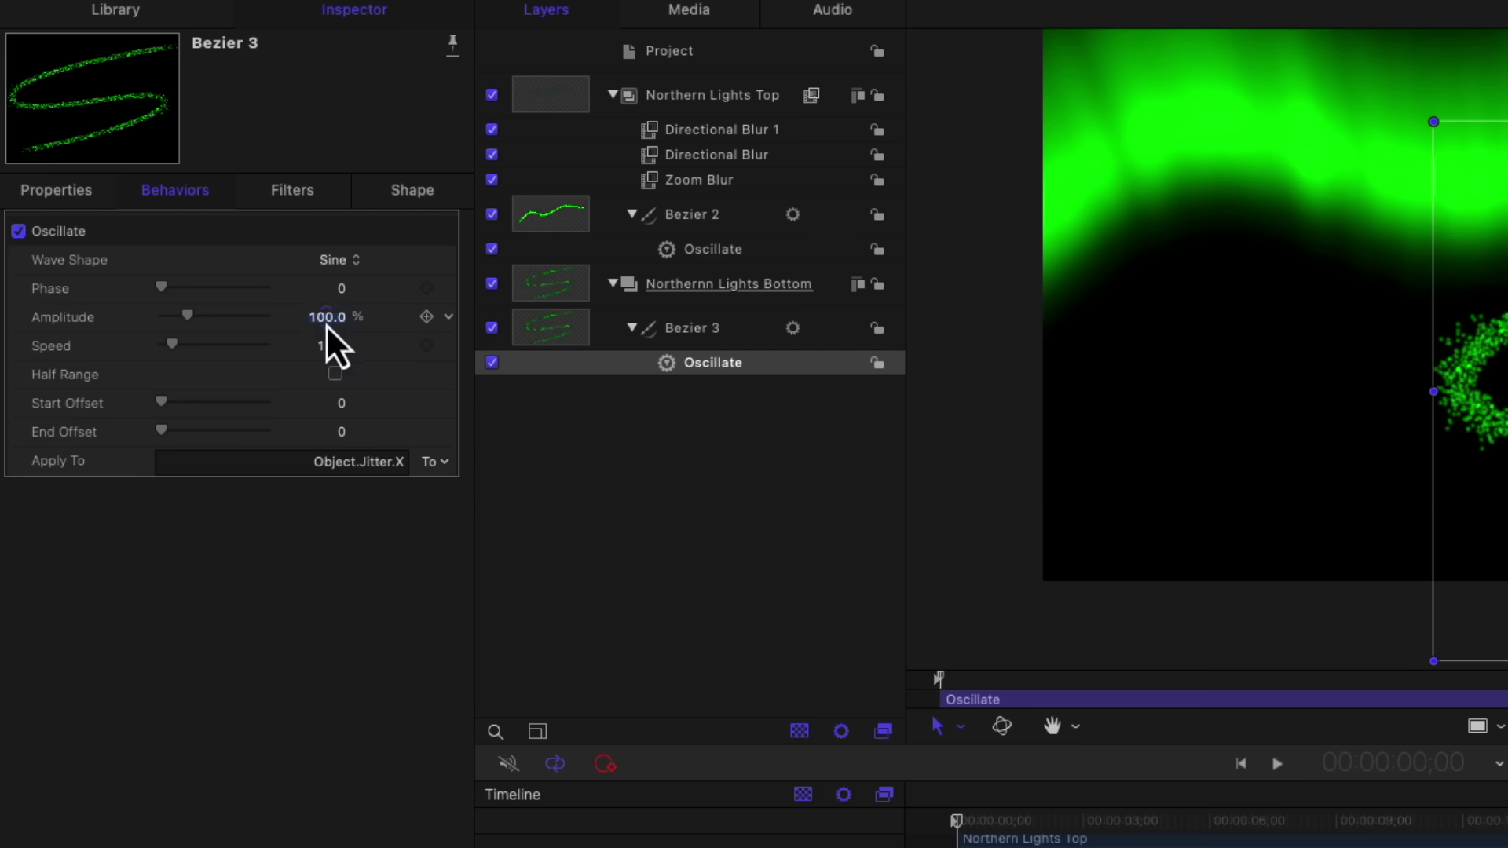
{"action": "type", "text": "1"}
{"action": "key", "text": "Return"}
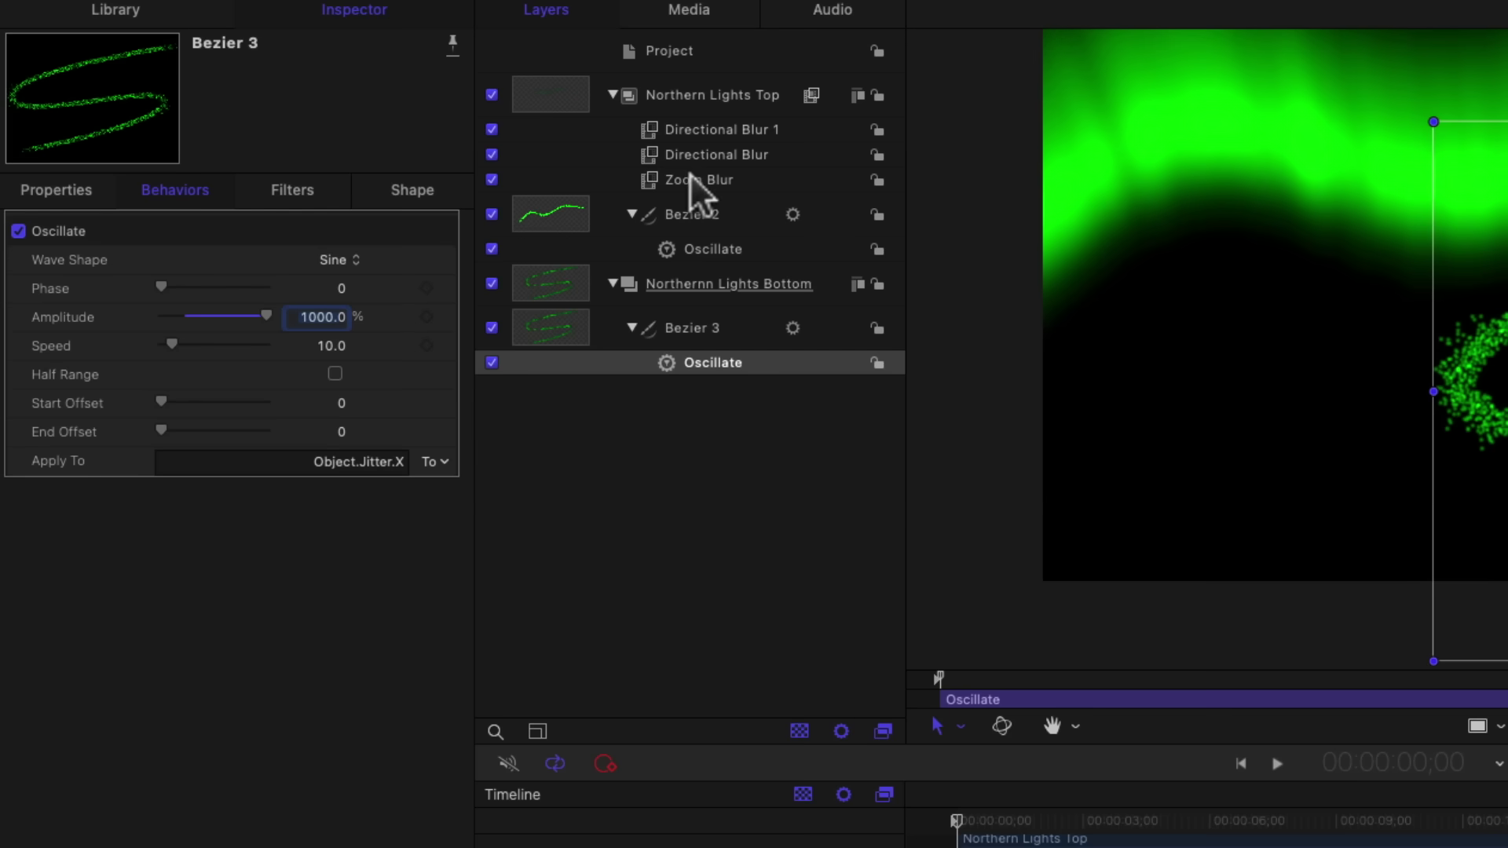
Copy Directional Blur 1 through Zoom Blur from the top group onto Northernn Lights Bottom.
{"action": "left_click", "coordinate": [718, 124]}
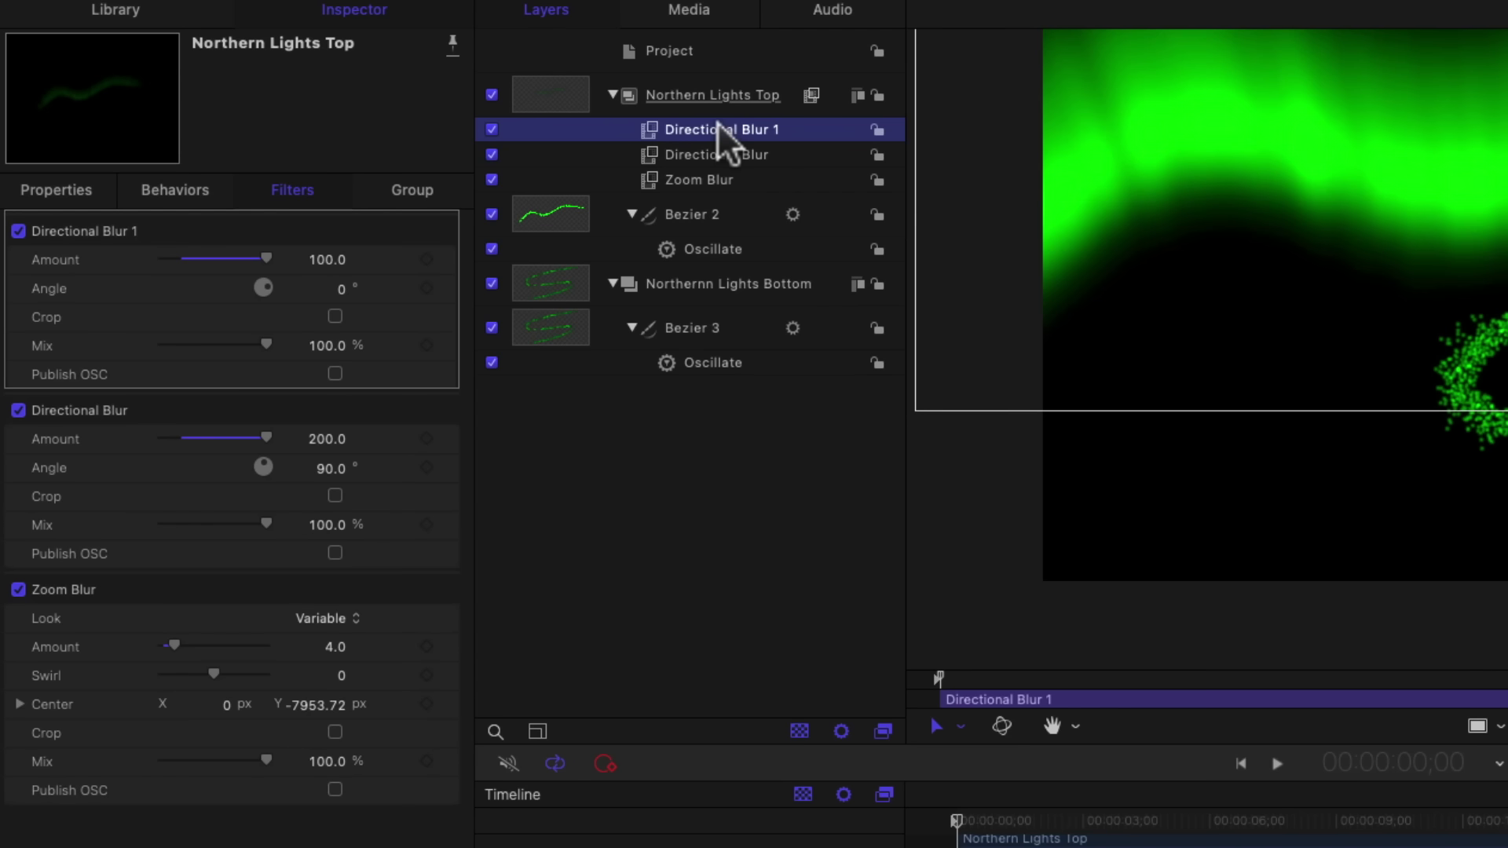
{"action": "left_click", "coordinate": [686, 183], "text": "shift"}
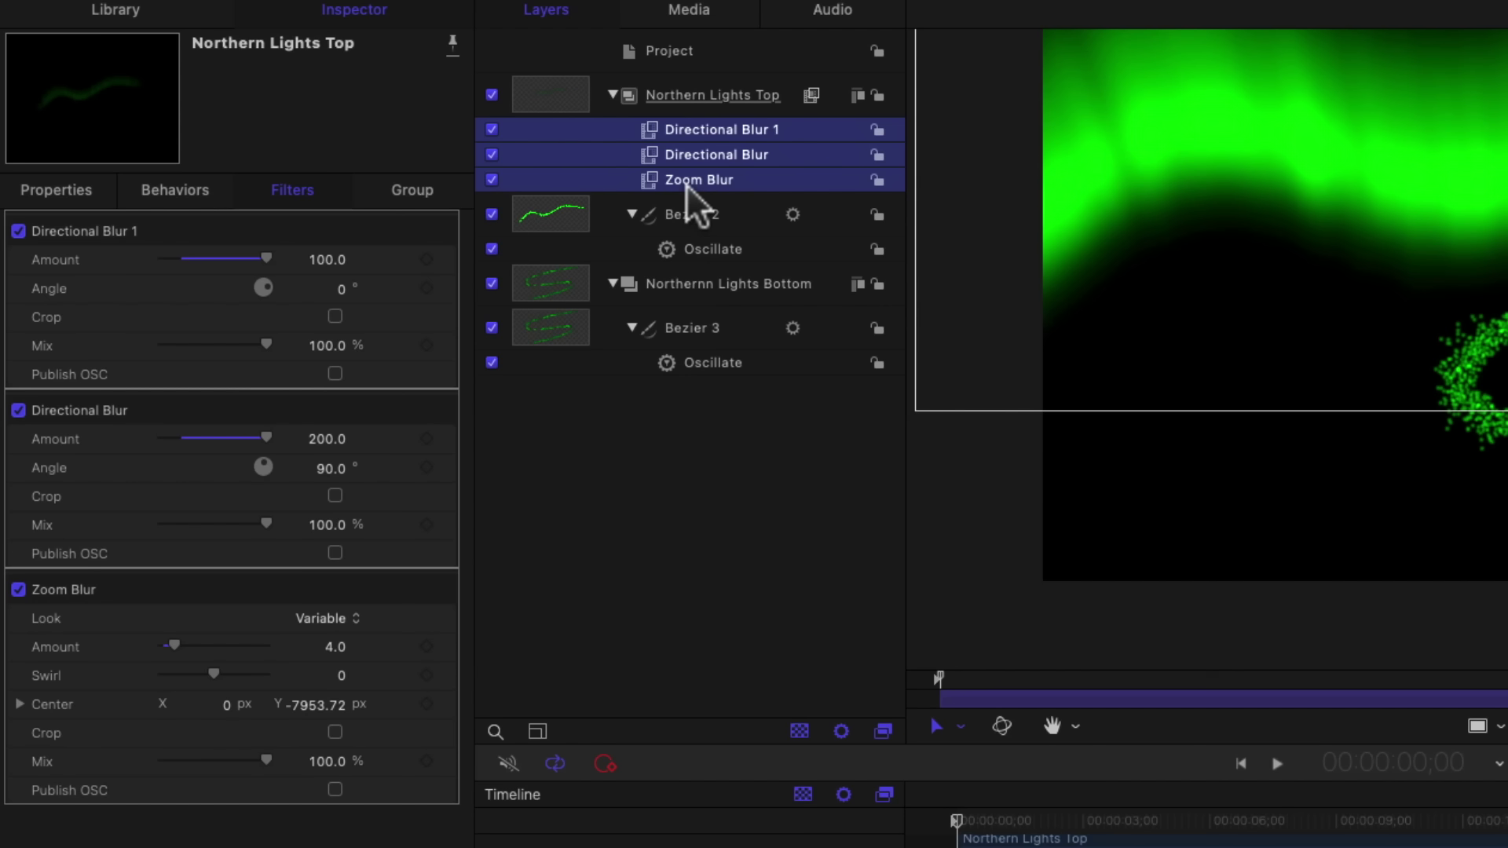
{"action": "left_click", "coordinate": [695, 283]}
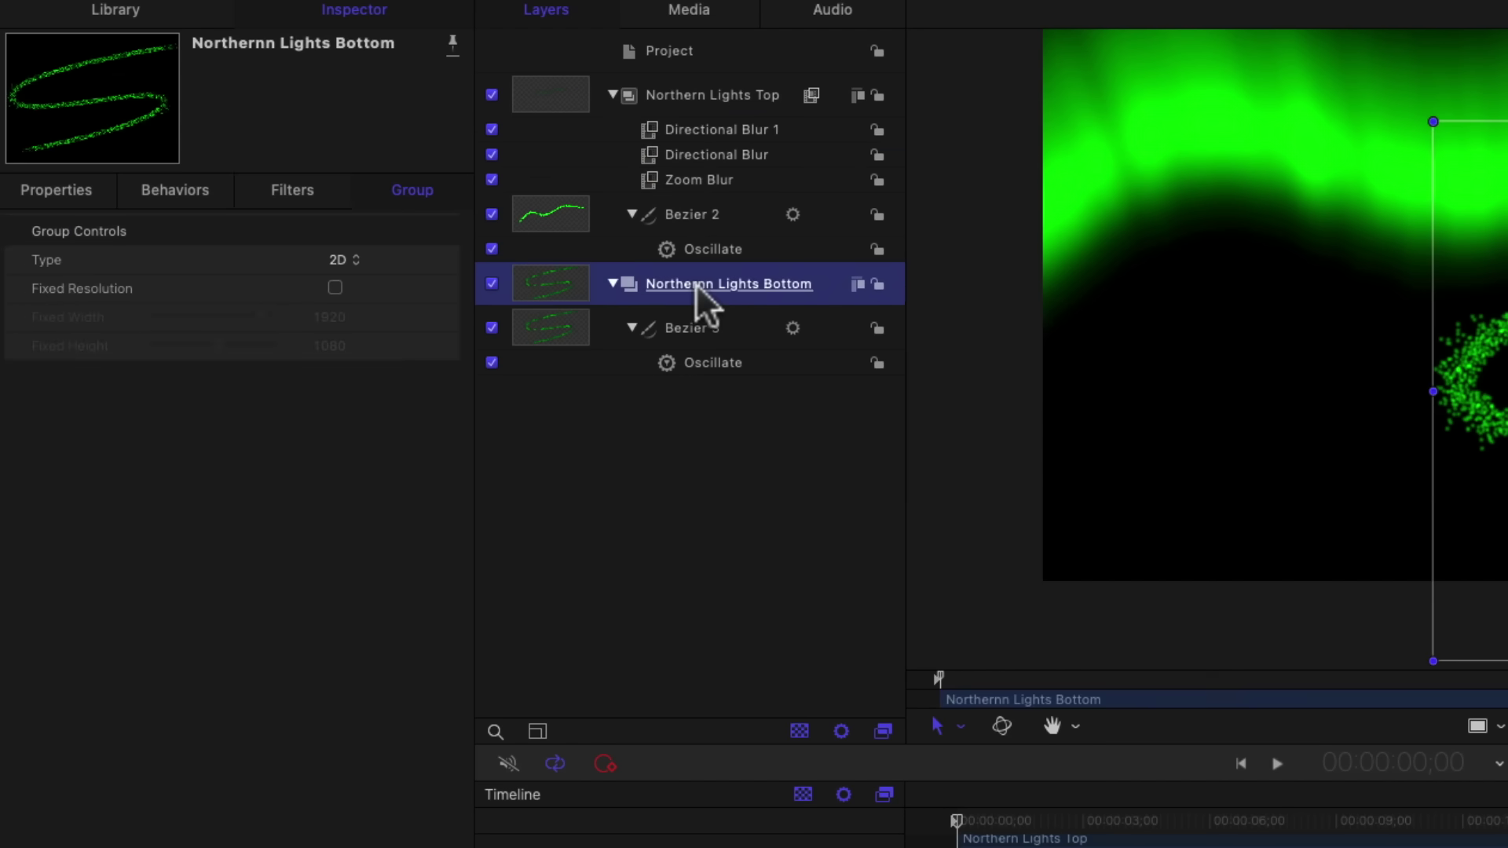
{"action": "key", "text": "super+v"}
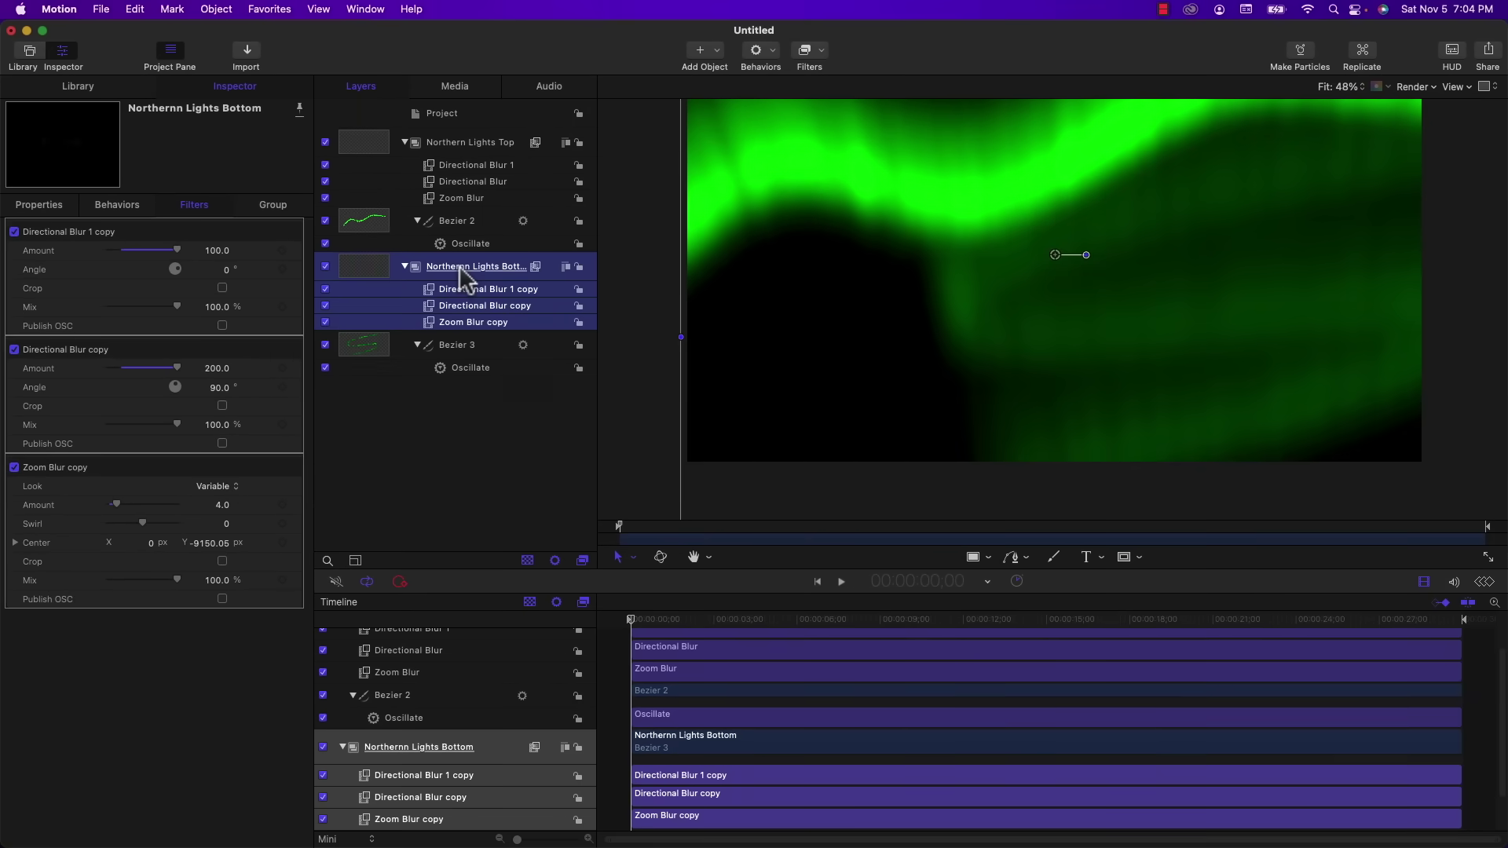
{"action": "left_click", "coordinate": [458, 400]}
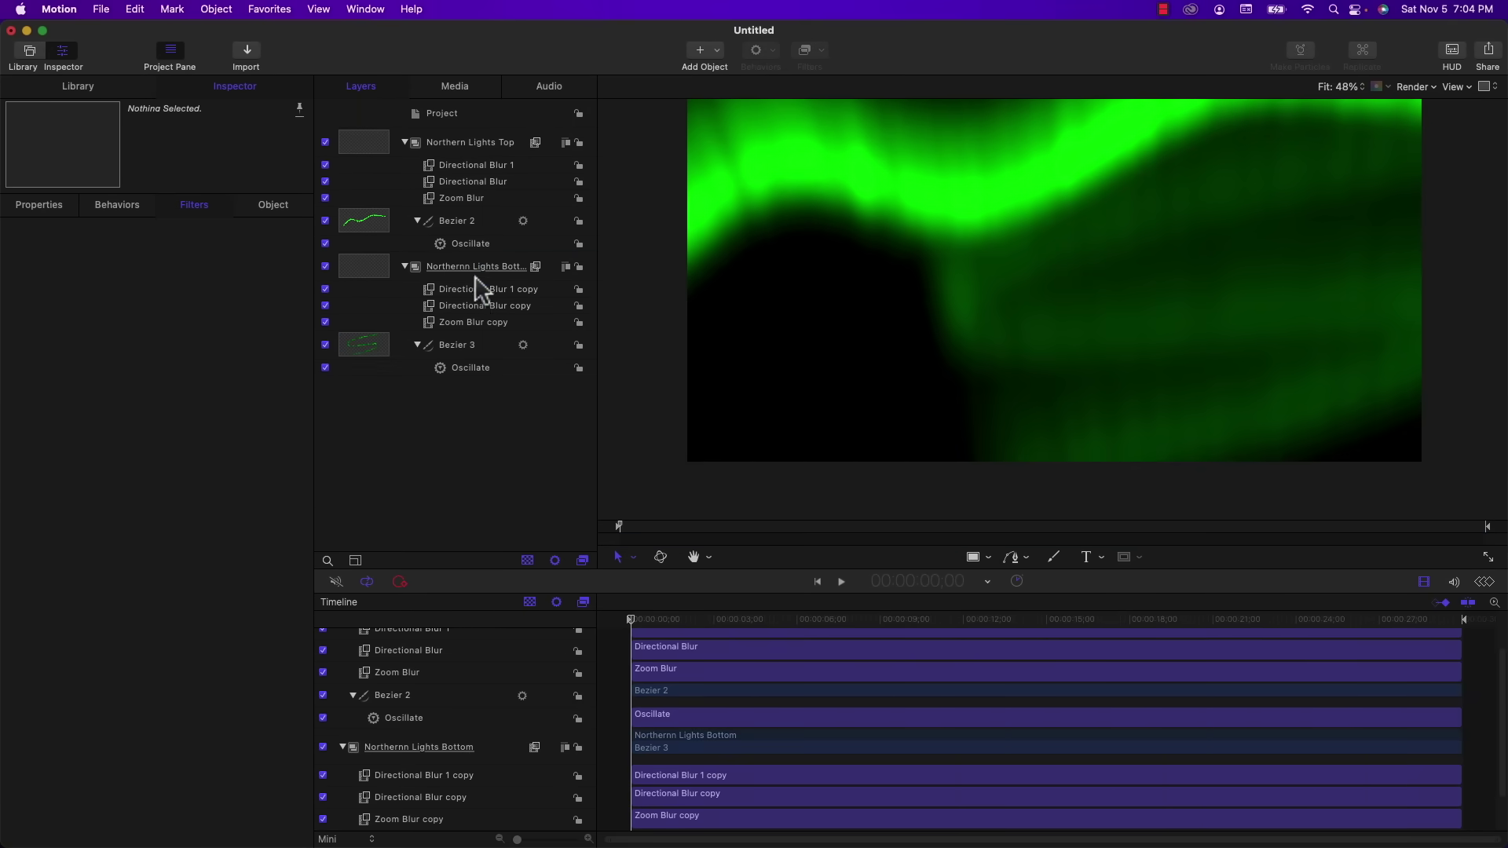
Rotate the Northernn Lights Bottom group to -4°.
{"action": "left_click", "coordinate": [476, 267]}
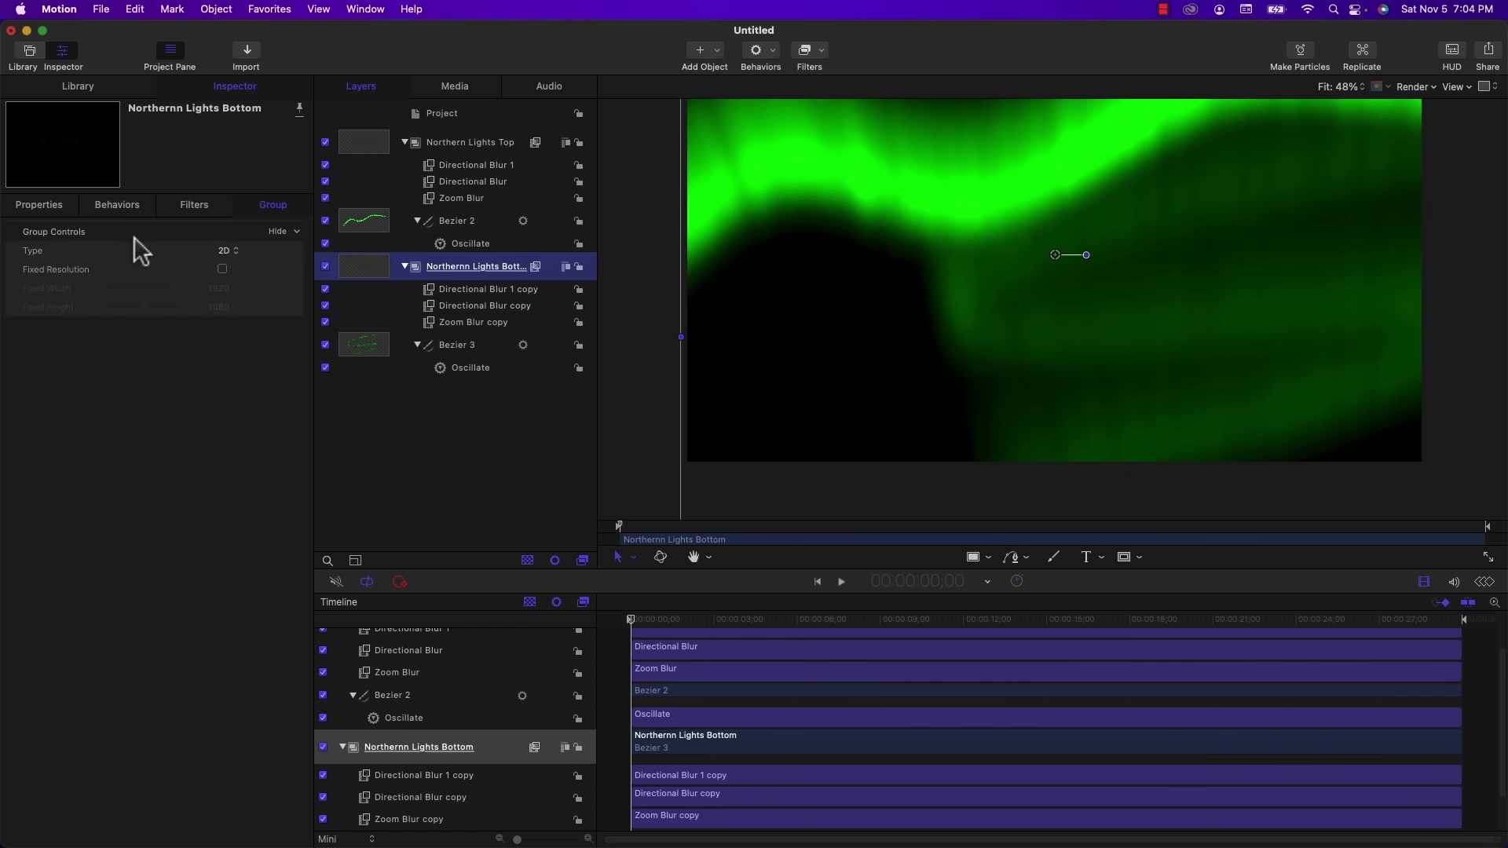
{"action": "left_click", "coordinate": [45, 208]}
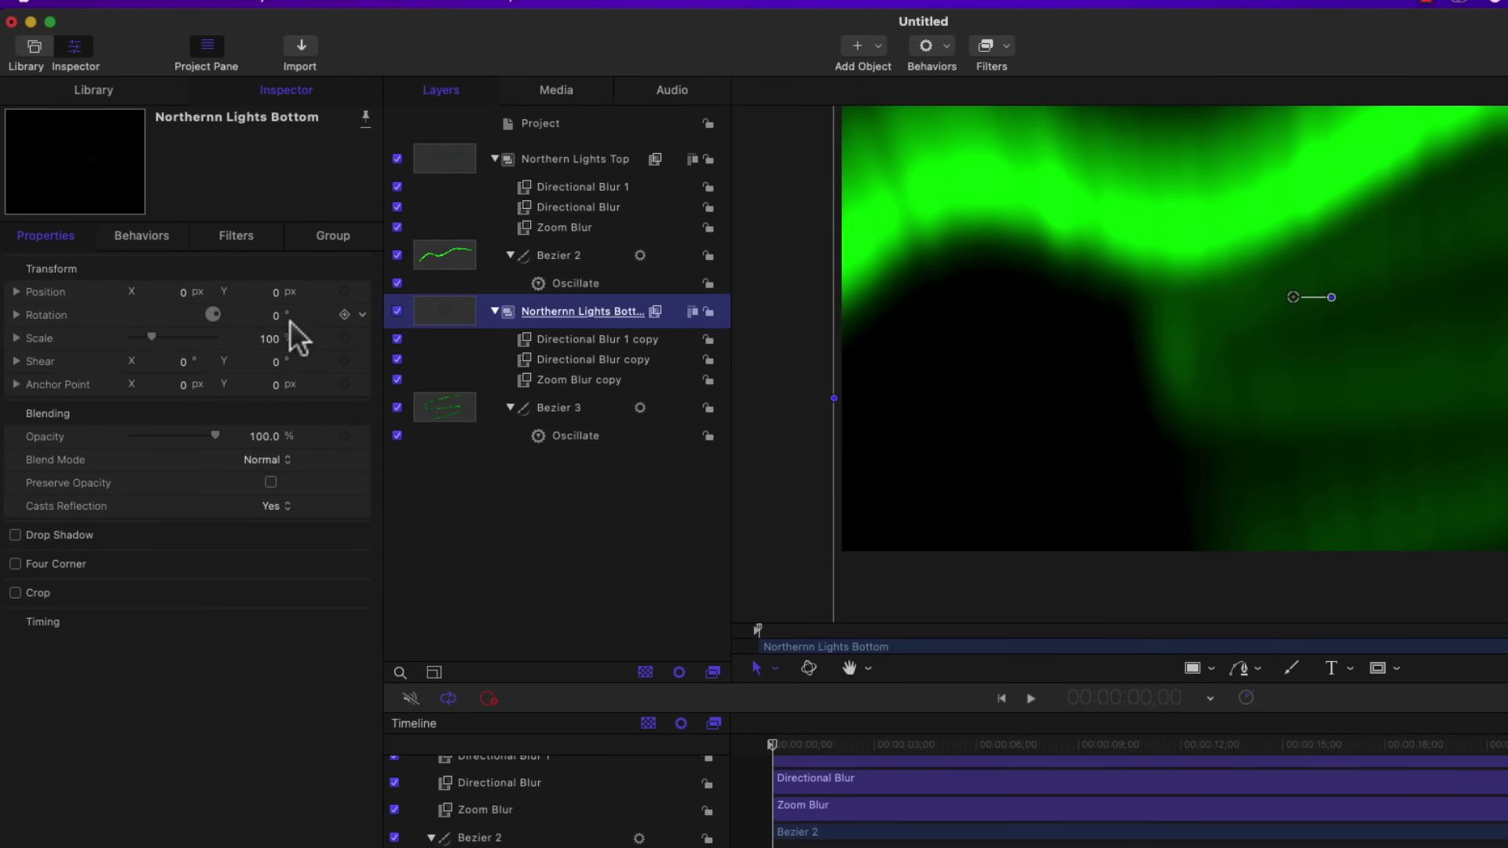
{"action": "left_click", "coordinate": [273, 315]}
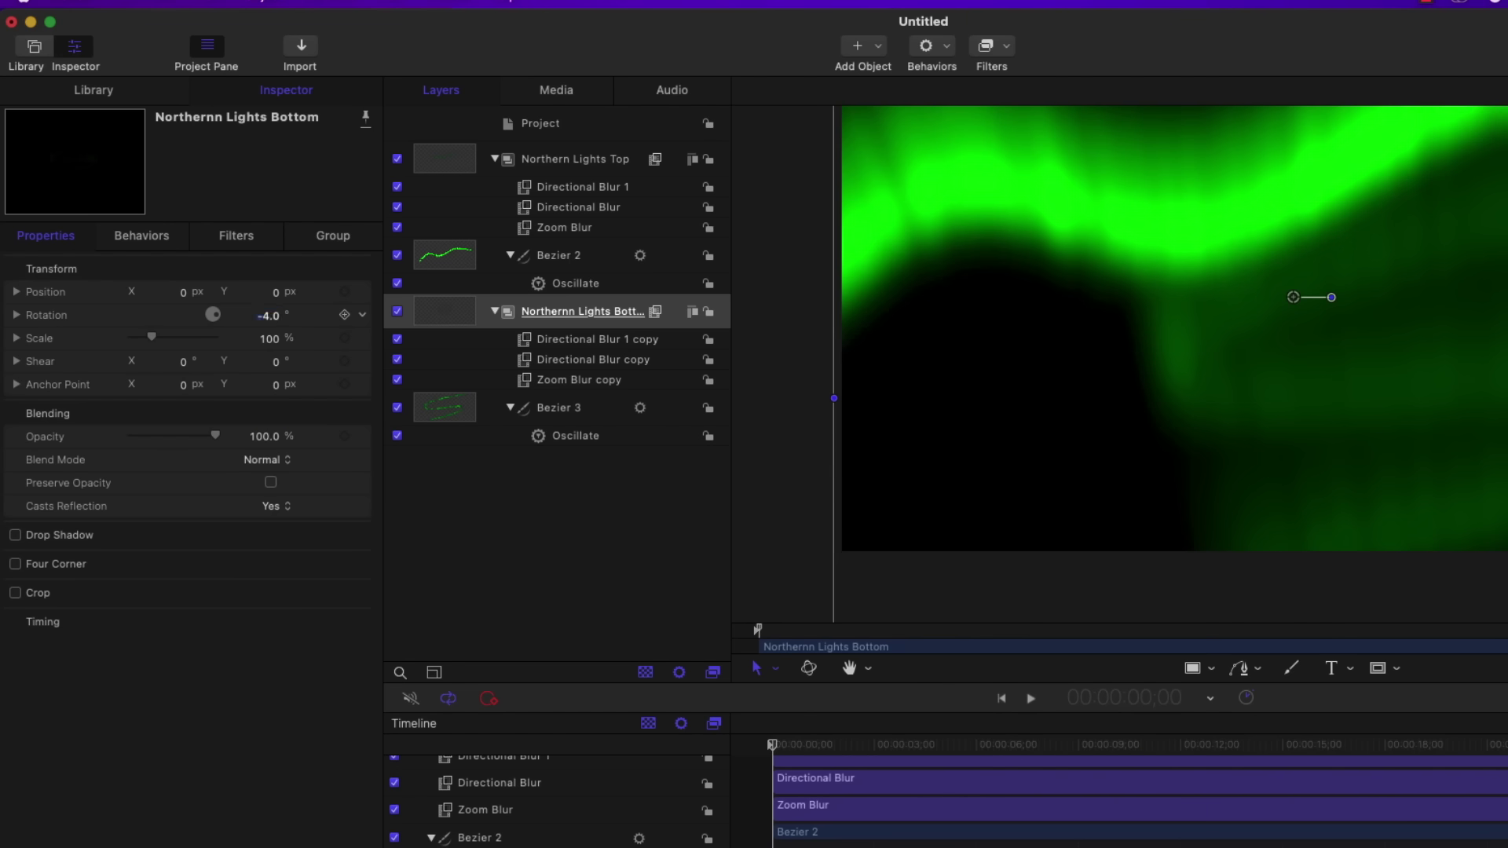
{"action": "left_click", "coordinate": [591, 479]}
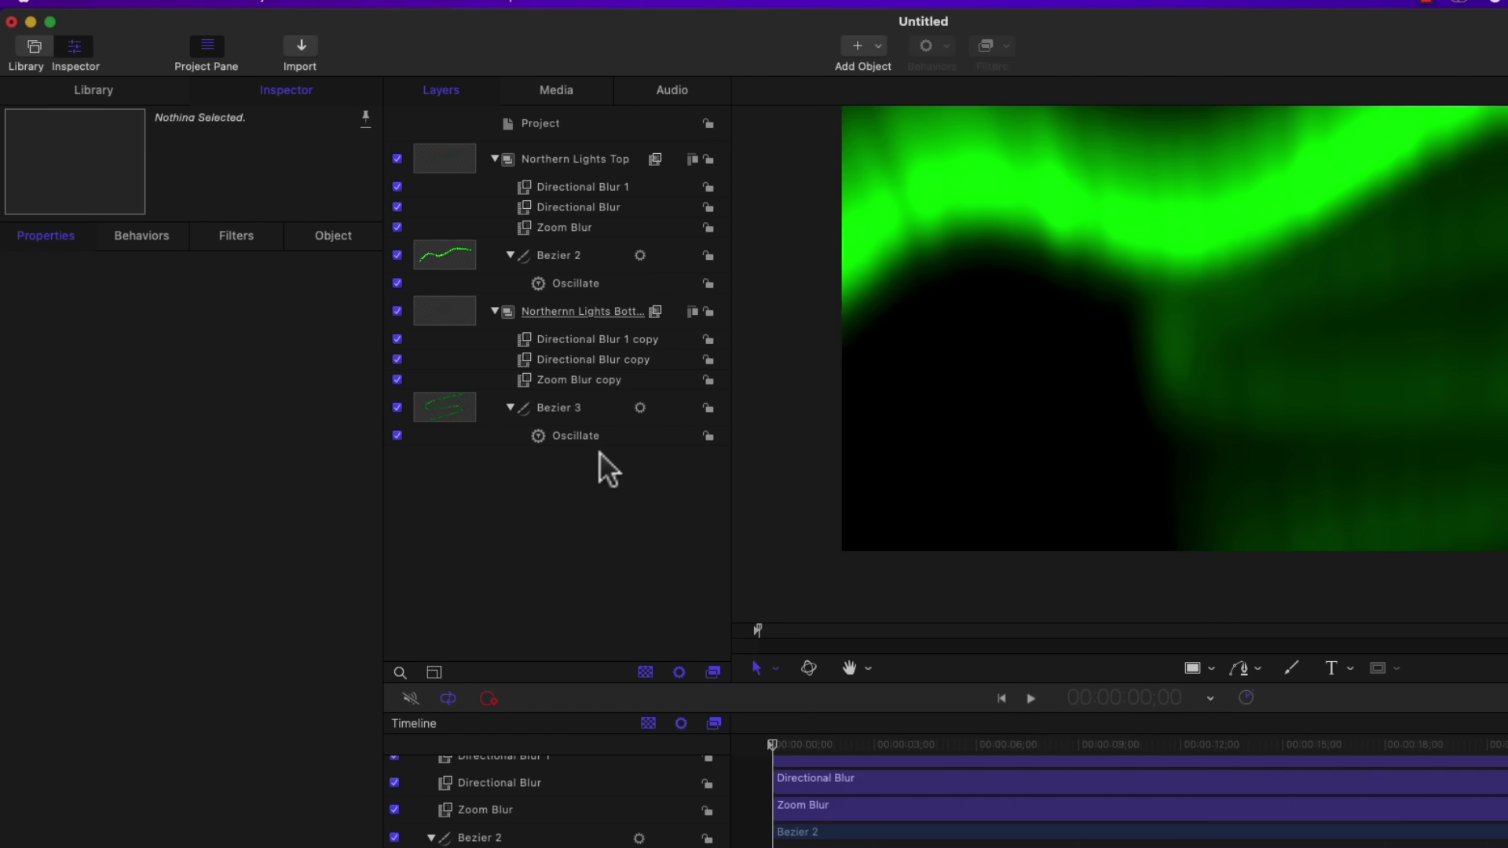
Raise the Directional Blur copy's Amount to 400.
{"action": "left_click", "coordinate": [597, 362]}
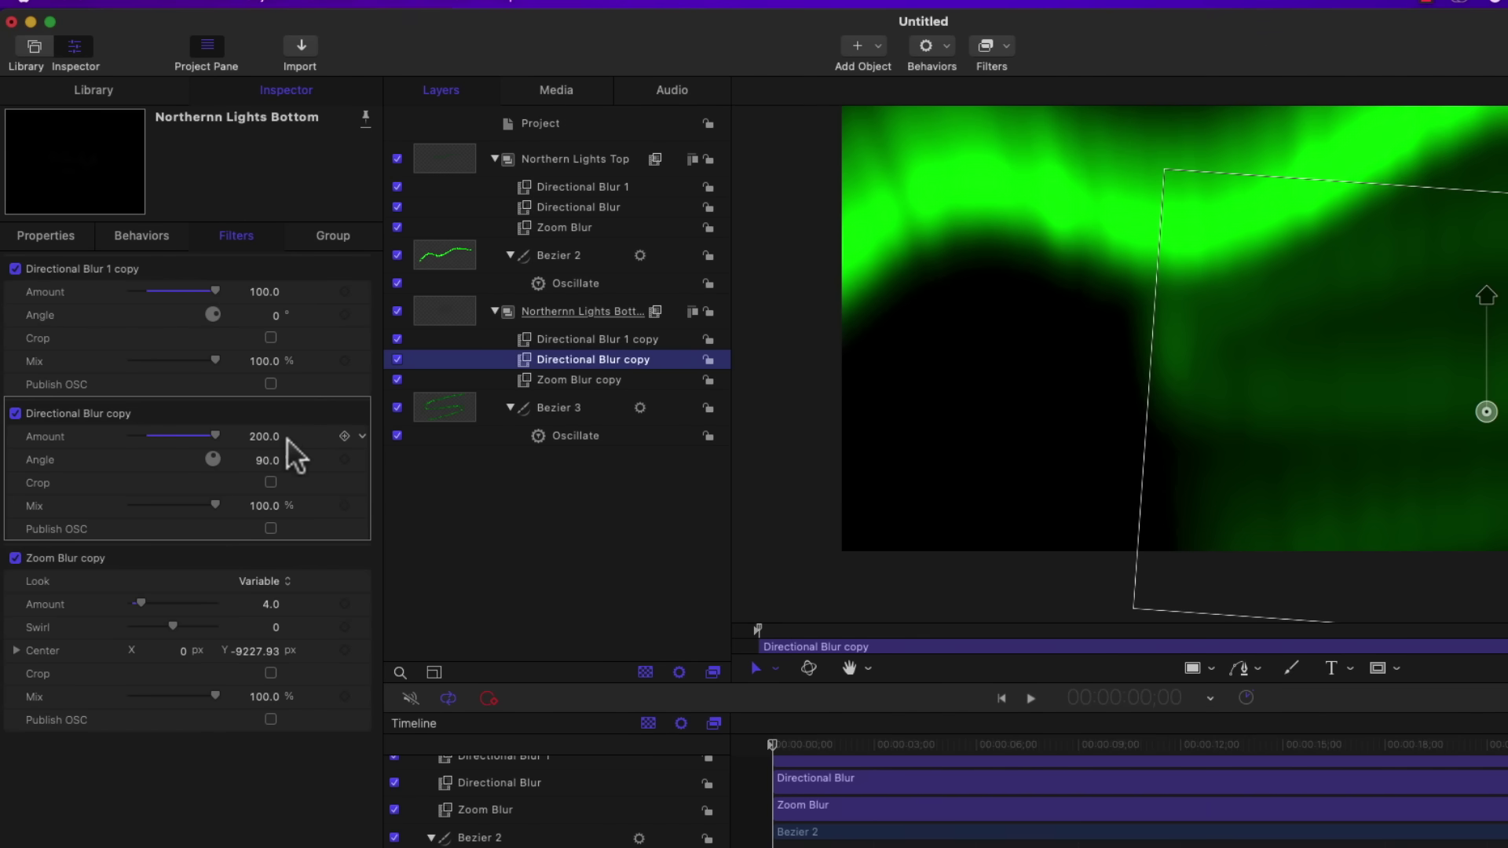
{"action": "left_click", "coordinate": [262, 438]}
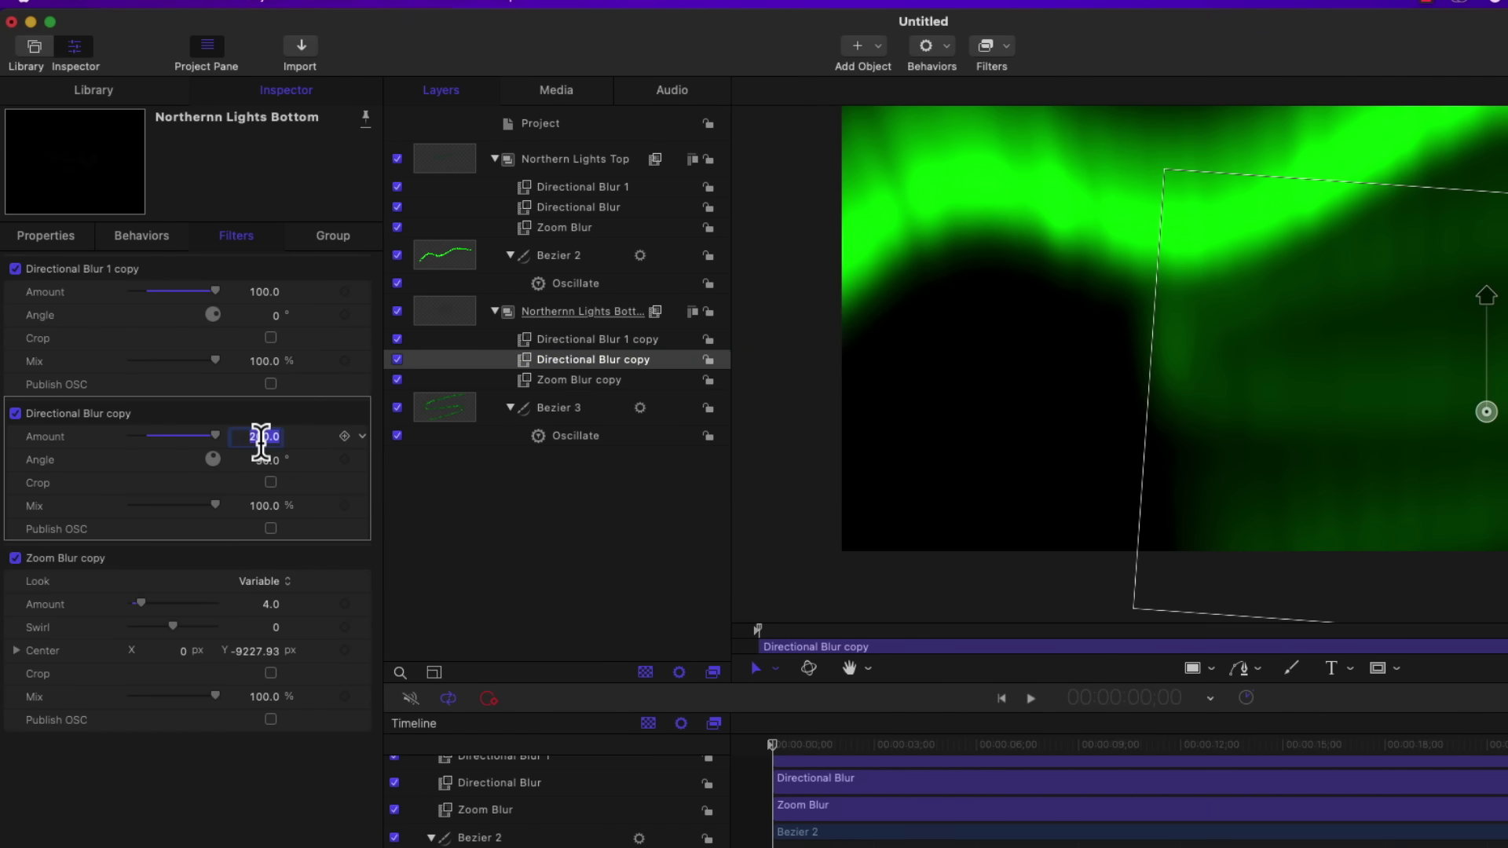
{"action": "key", "text": "Return"}
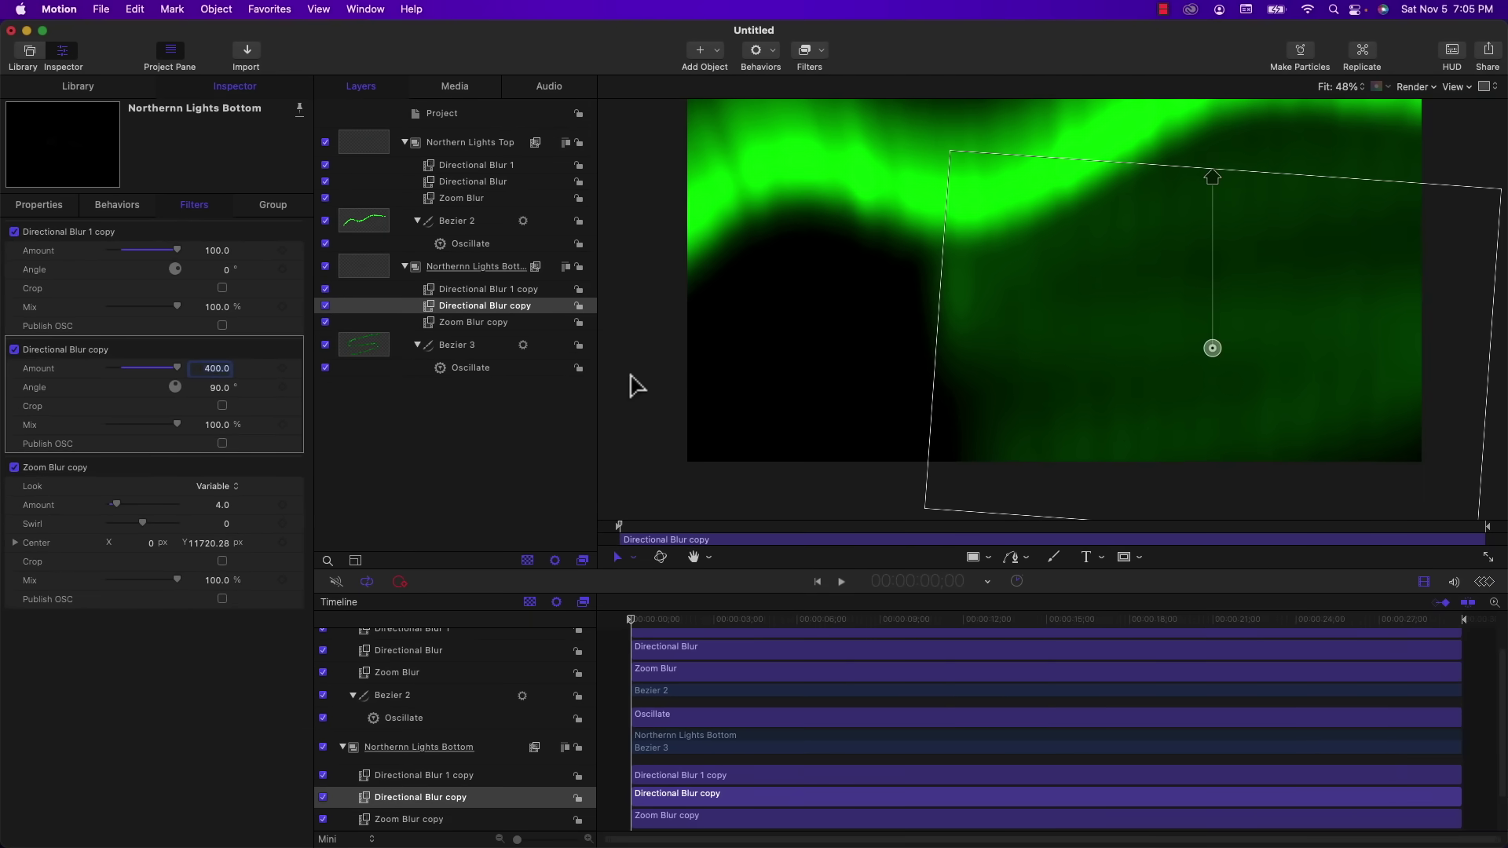
{"action": "left_click", "coordinate": [630, 374]}
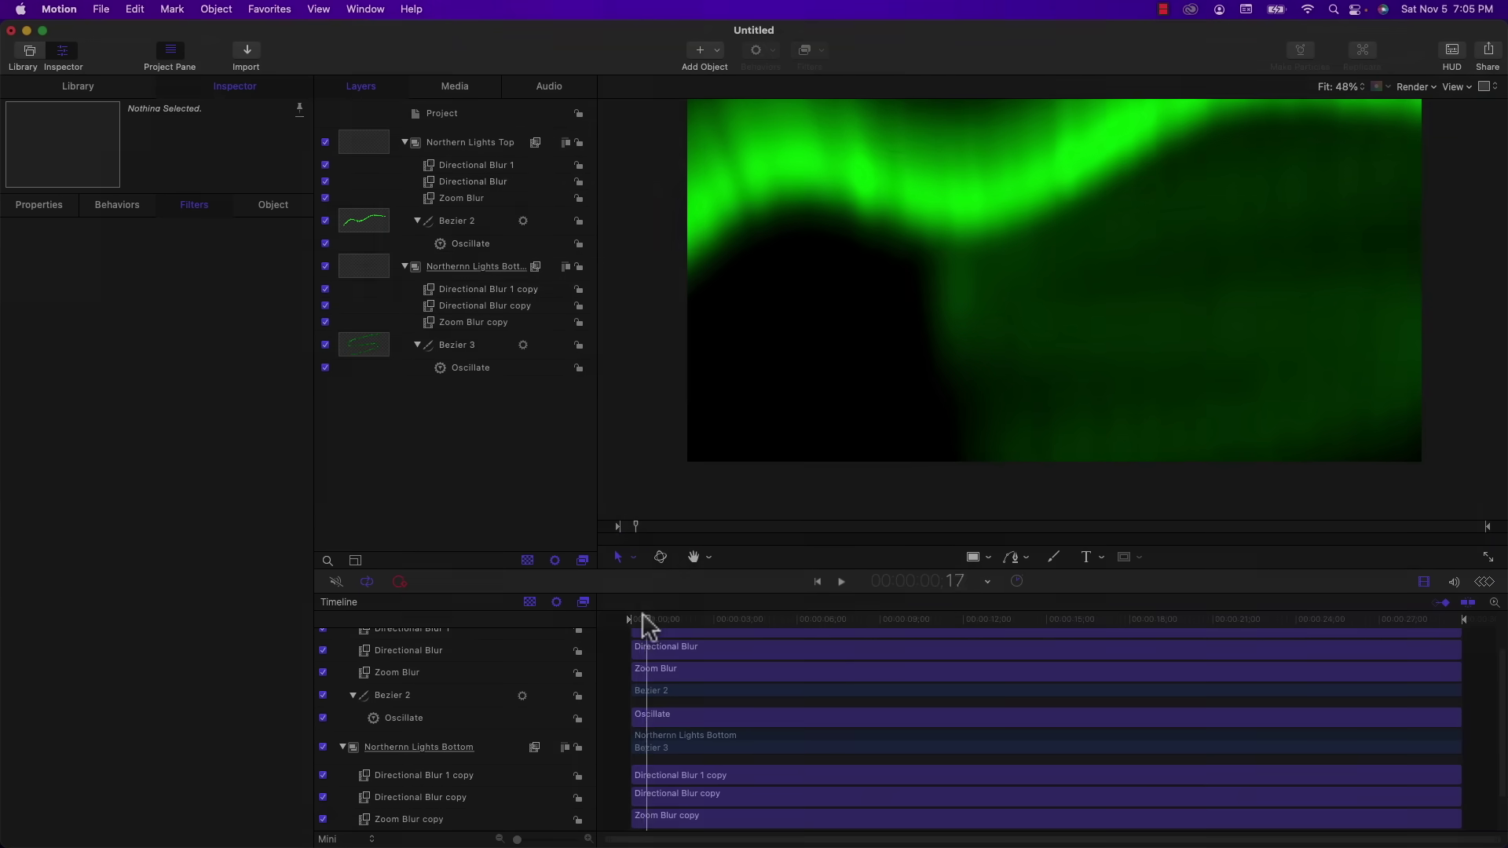